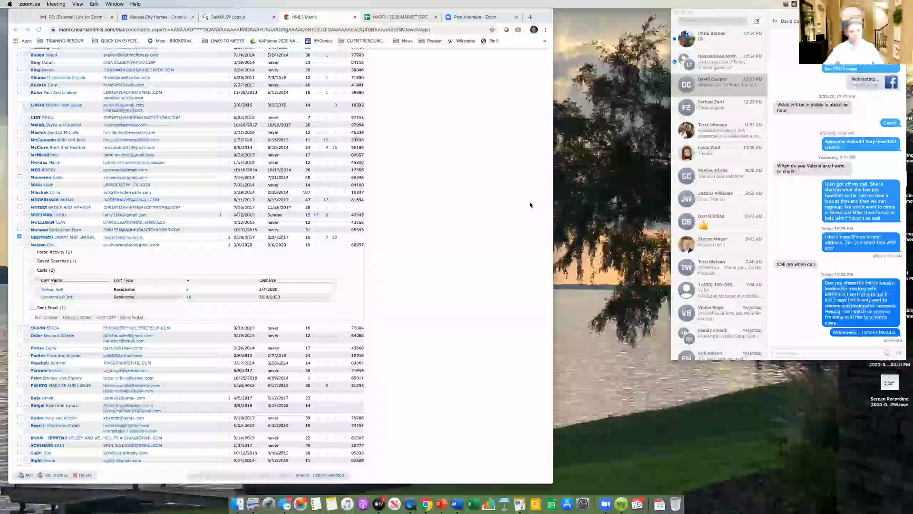
Step: Bring the Matrix browser forward and go back to the Home dashboard from the contacts list
scroll(423, 158, "up", 5)
scroll(424, 158, "up", 15)
left_click(50, 62)
left_click(50, 60)
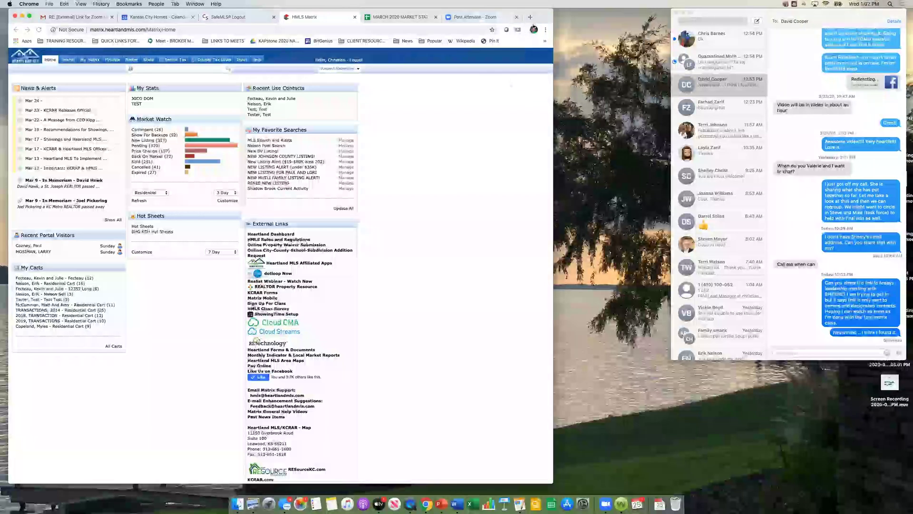
Step: Move Chrome aside, minimize the Messages chat window, then return Chrome to the left edge
left_click_drag(542, 17, 667, 15)
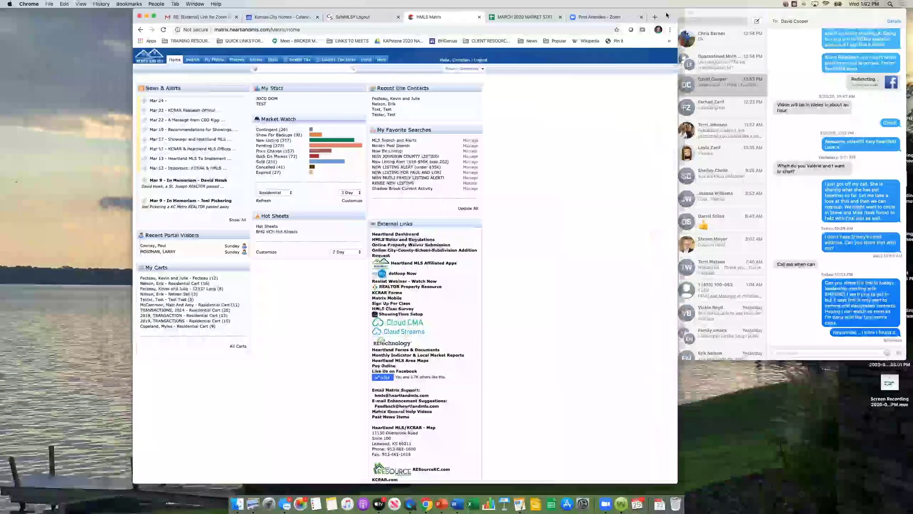
left_click(790, 86)
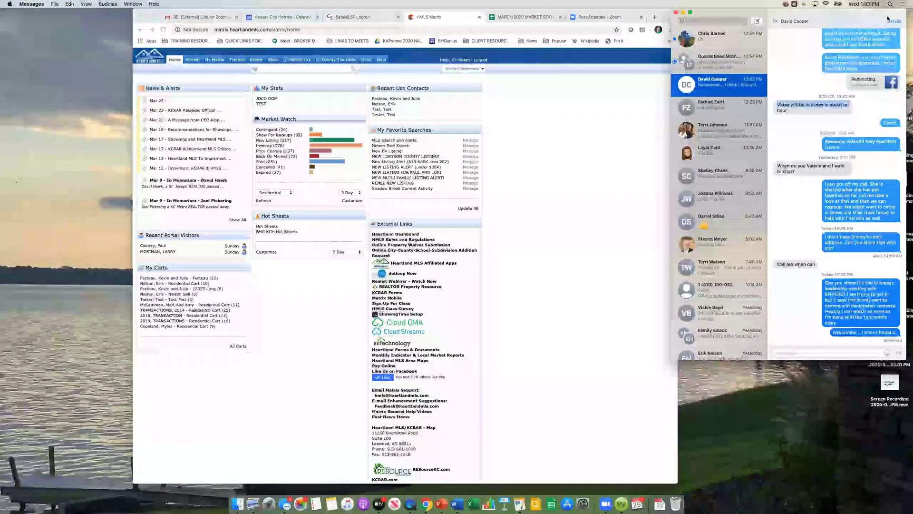
left_click(683, 12)
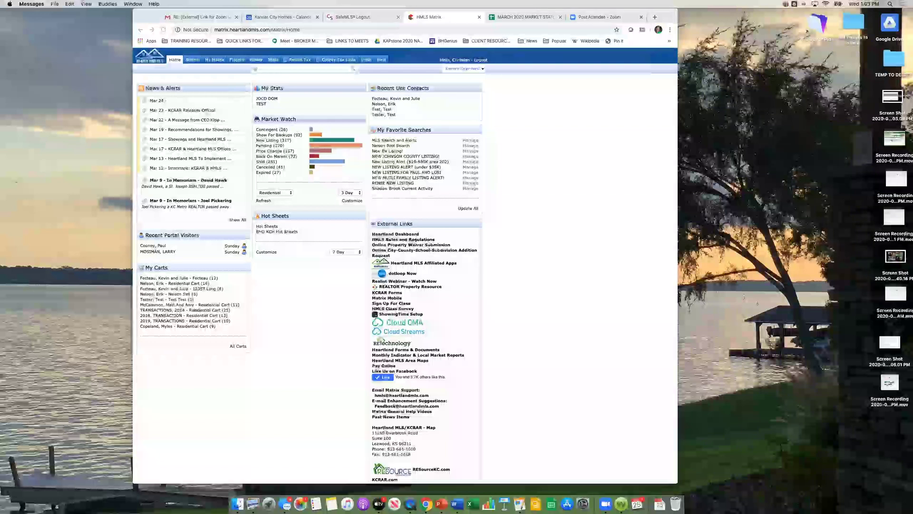
left_click_drag(539, 11, 418, 12)
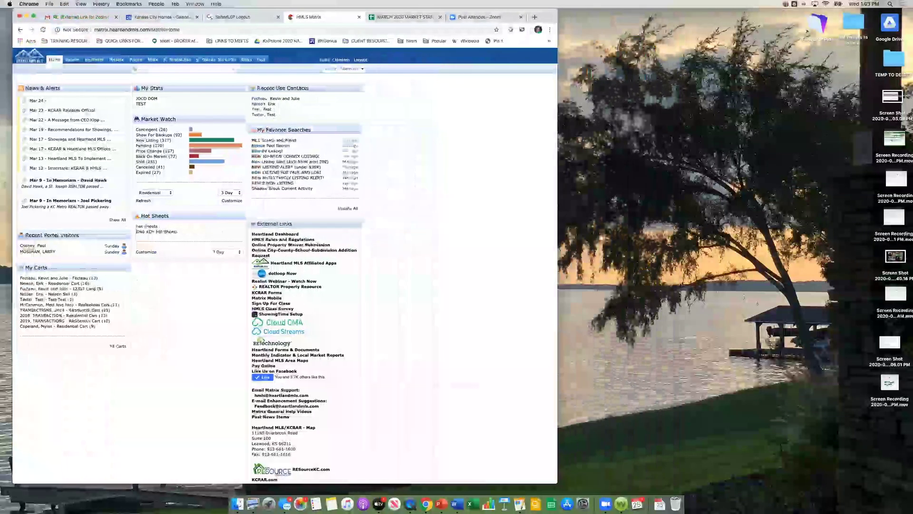
Step: Zoom the Chrome window so the Matrix Home dashboard fills the screen
double_click(547, 18)
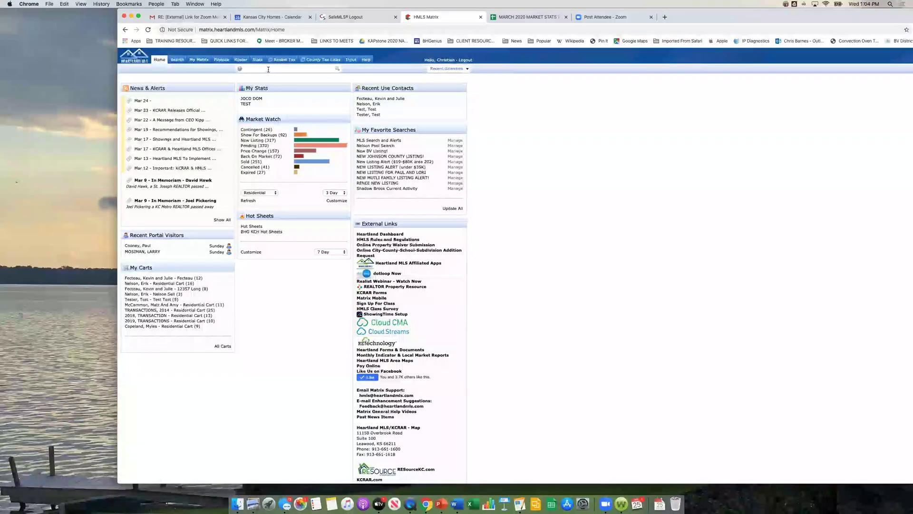
left_click(267, 69)
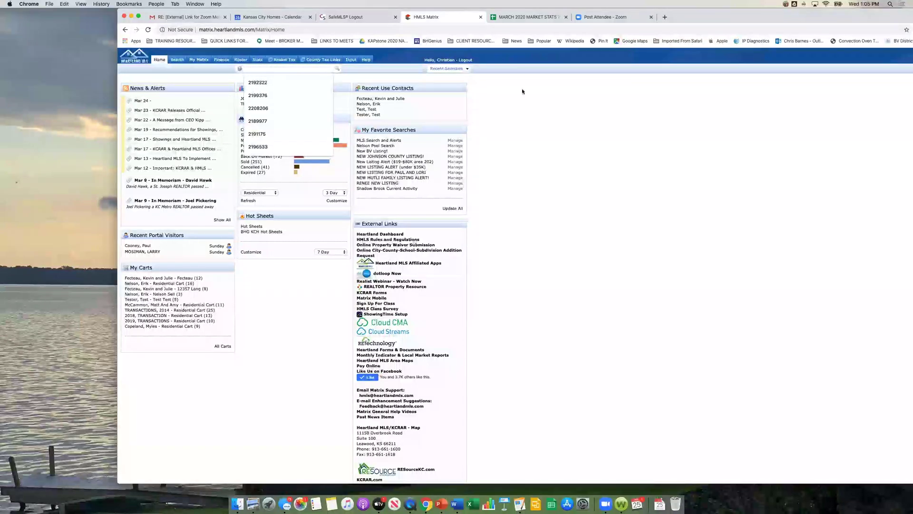
left_click(551, 92)
left_click(244, 69)
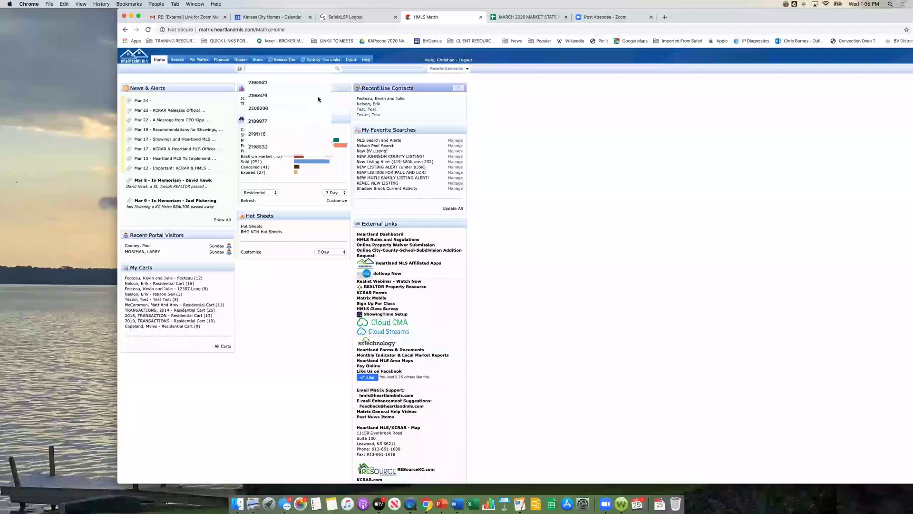
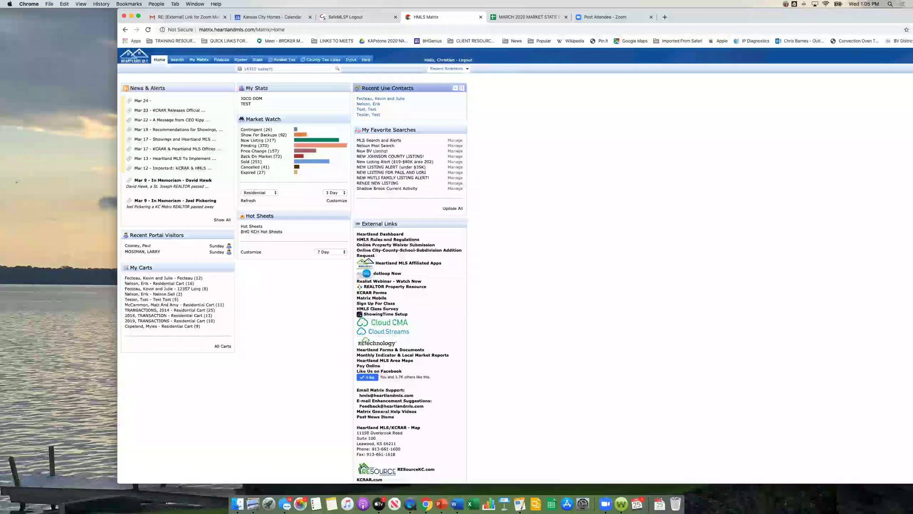
key("Return")
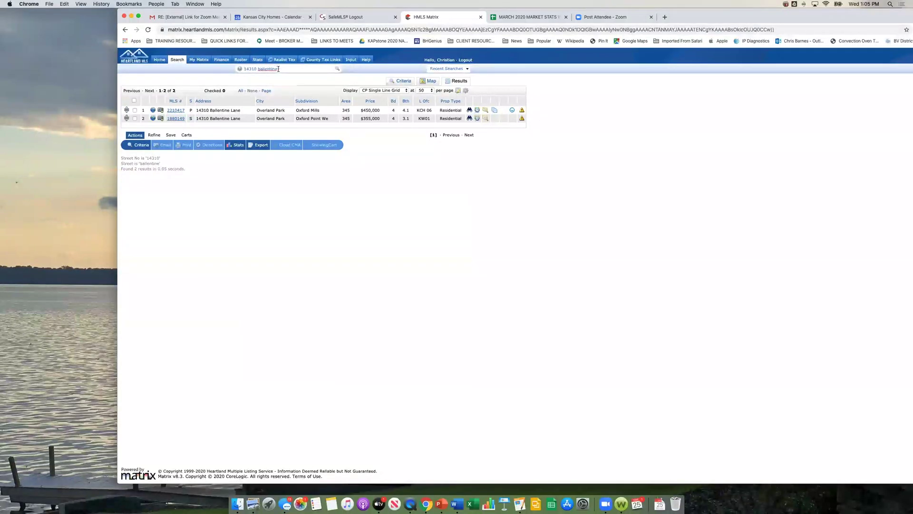
Step: Search 'a ox' for active Oxford Mills listings, then enter 'a b p oxford mills' in the Speed Bar
double_click(269, 69)
type("a")
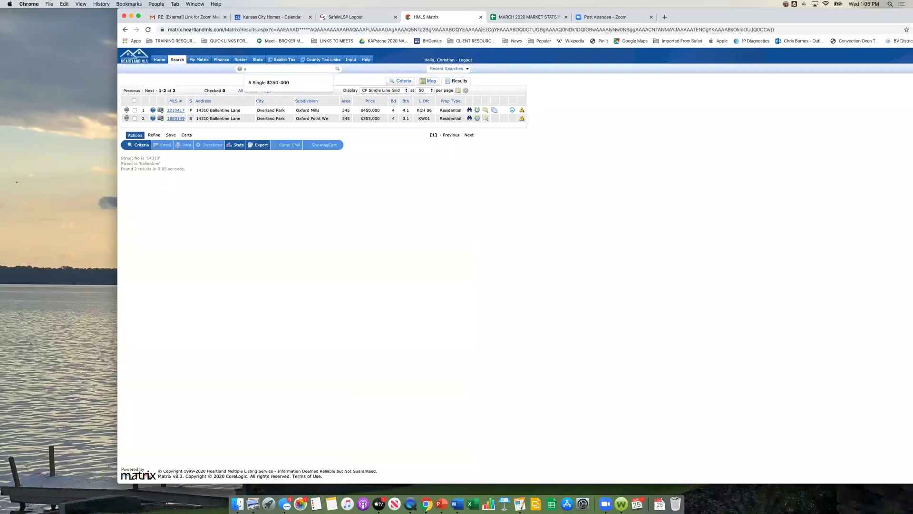
type(" oxford mills")
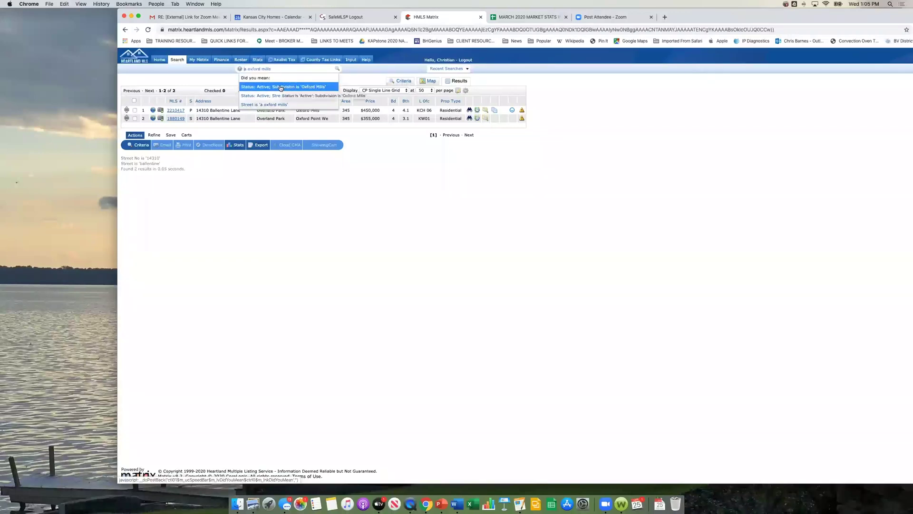
left_click(280, 87)
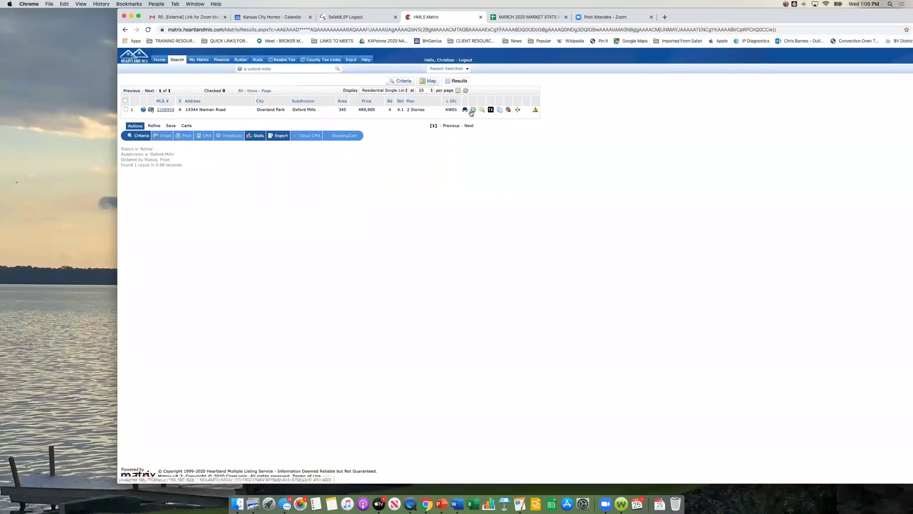
left_click(245, 69)
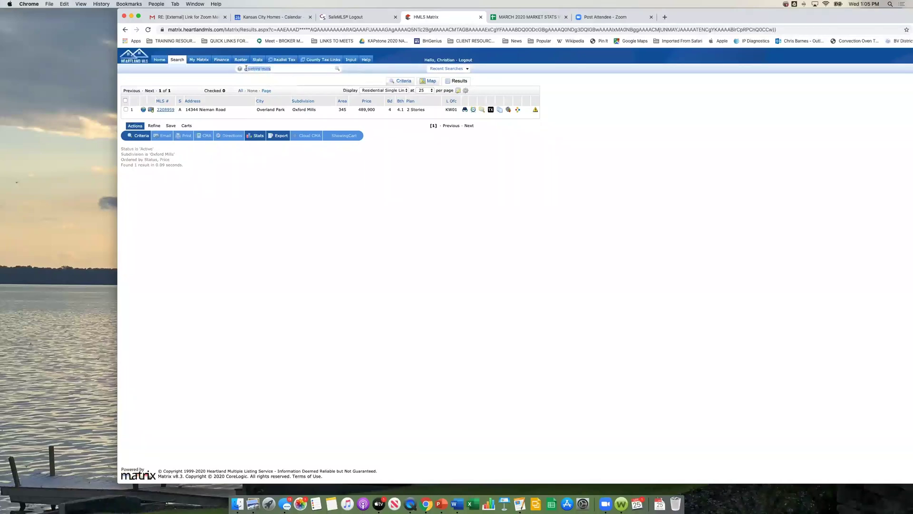
type("a")
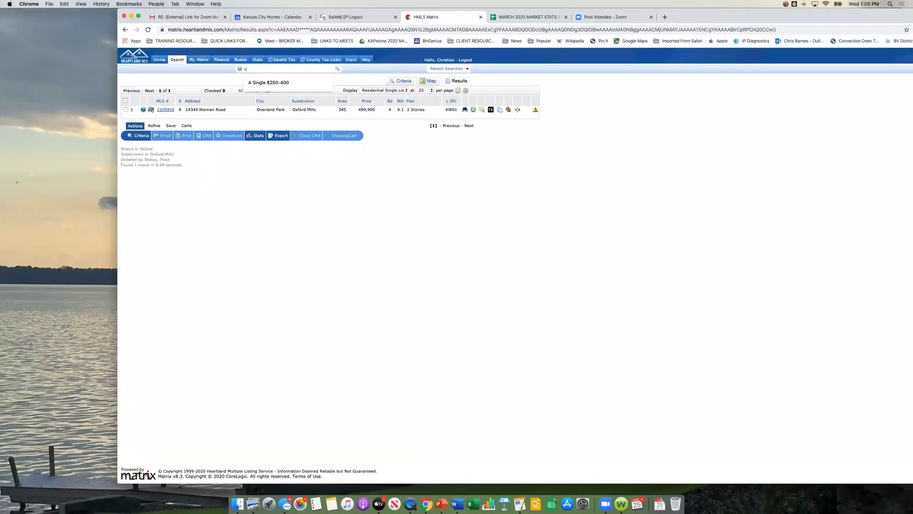
type(" b p")
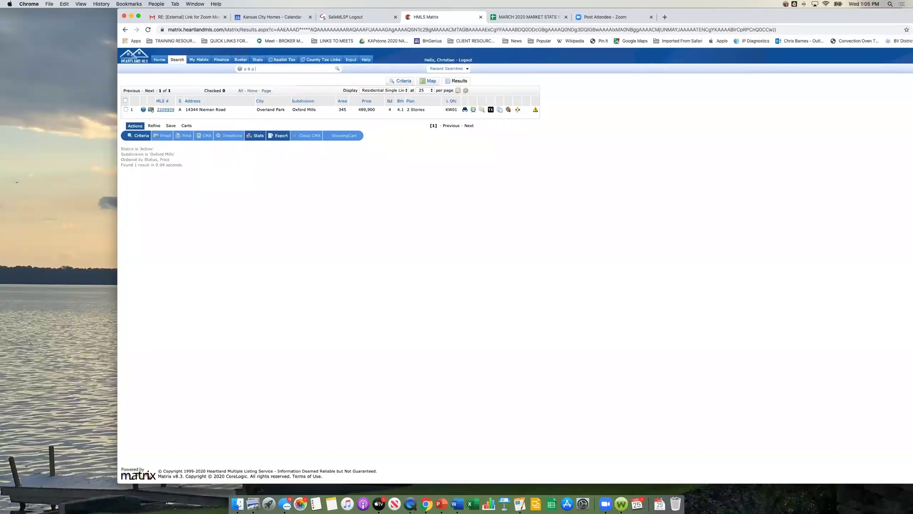
type(" oxford mills")
Step: Pick the active, backup and pending Oxford Mills suggestion, then return to the Home page
left_click(287, 88)
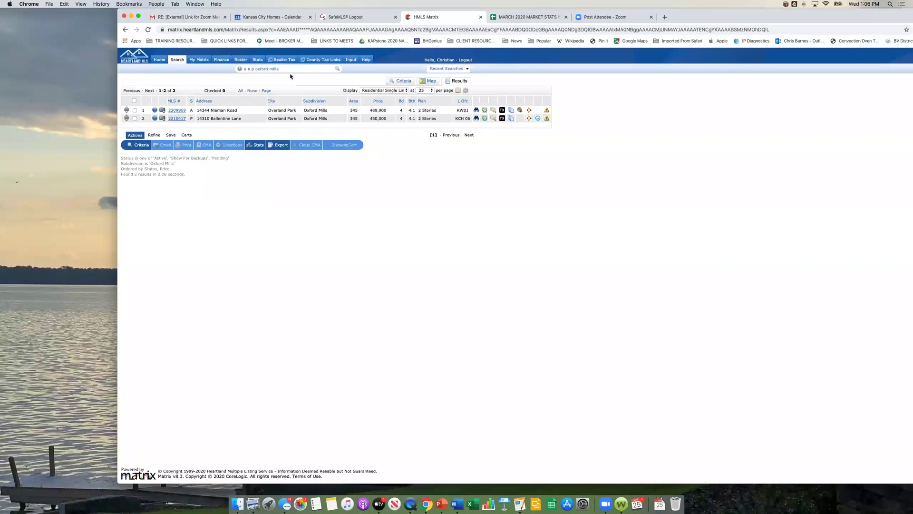
left_click(159, 59)
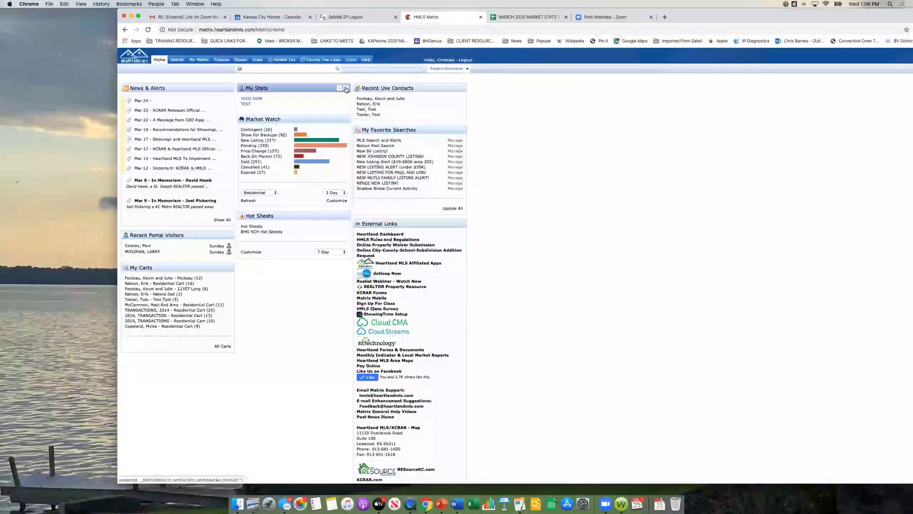
Step: Close My Stats, drag Recent Use Contacts to the left column, and open My Matrix Settings
left_click(346, 89)
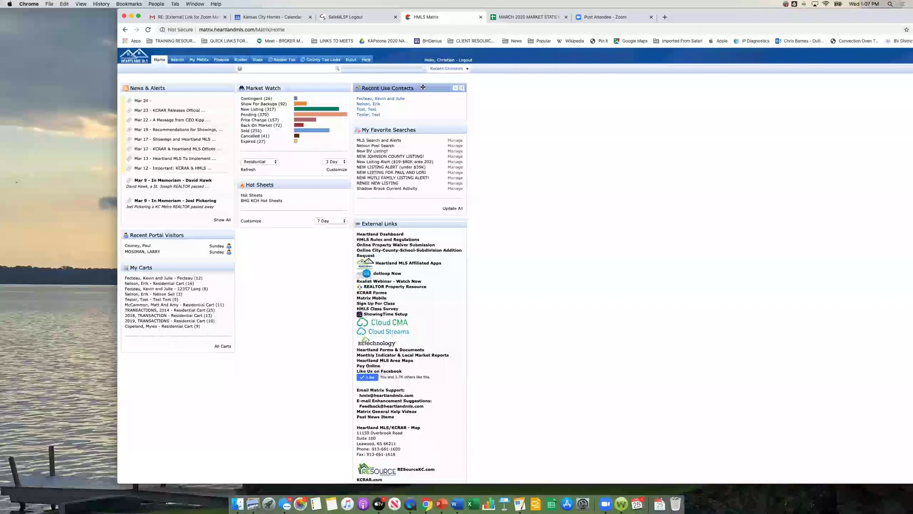
left_click_drag(422, 87, 199, 91)
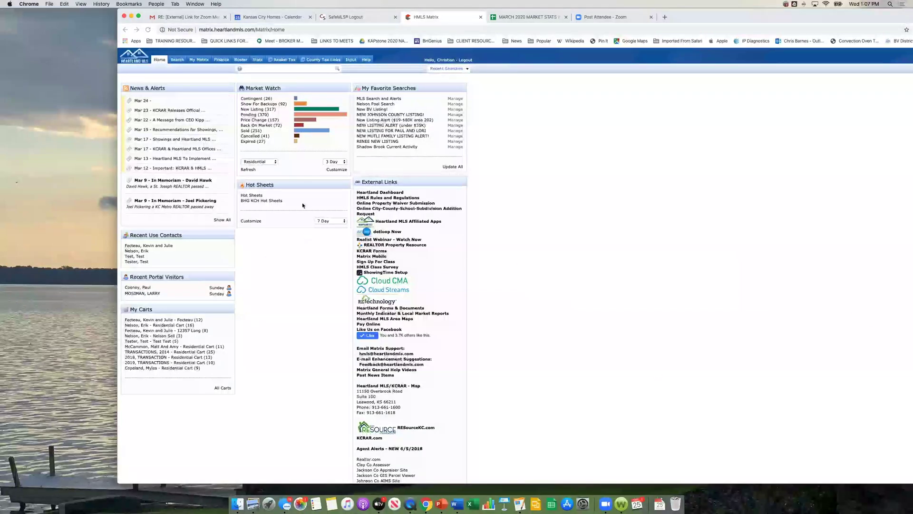
left_click(200, 60)
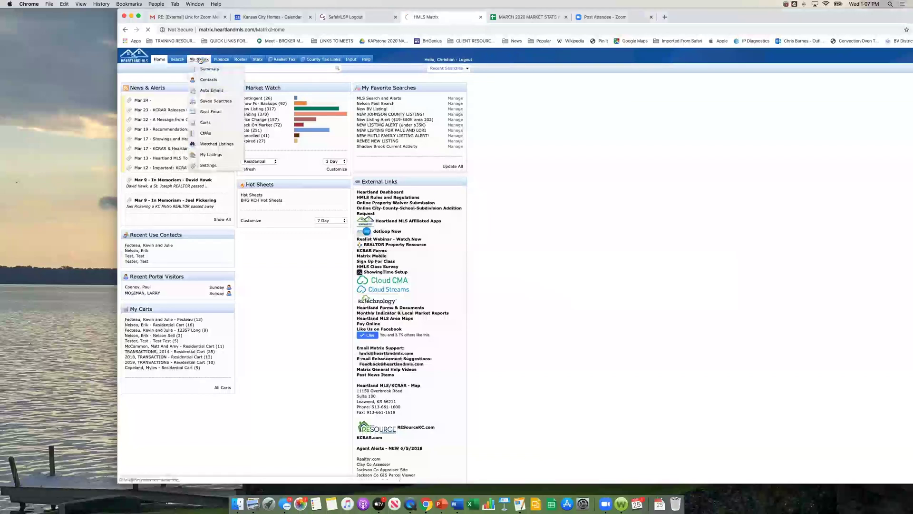
left_click(141, 146)
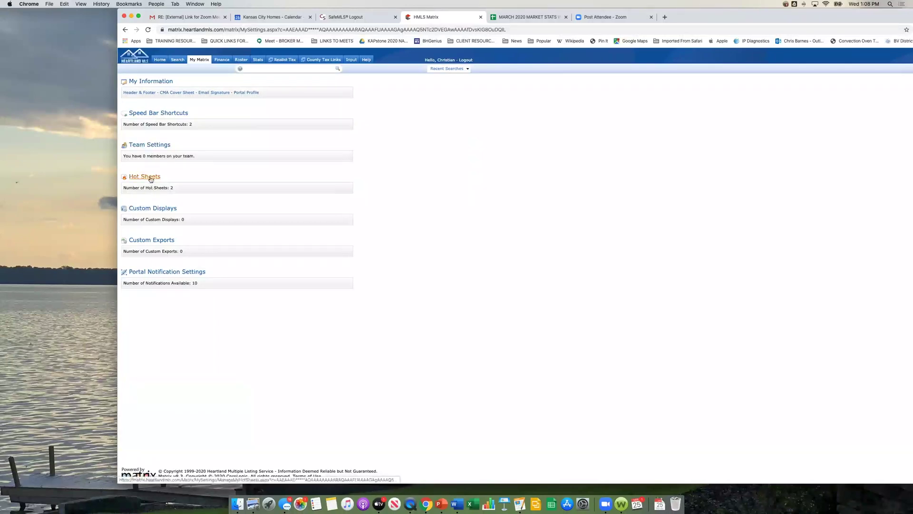
left_click(156, 209)
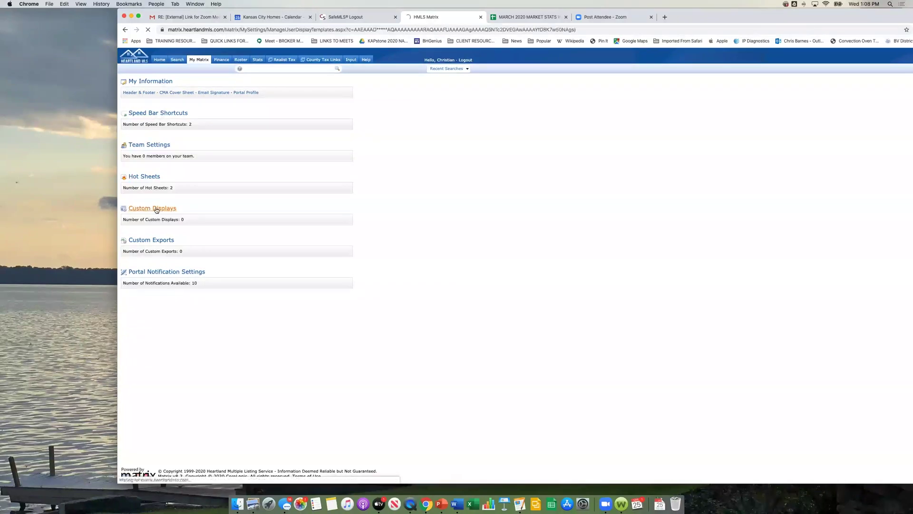
left_click(137, 180)
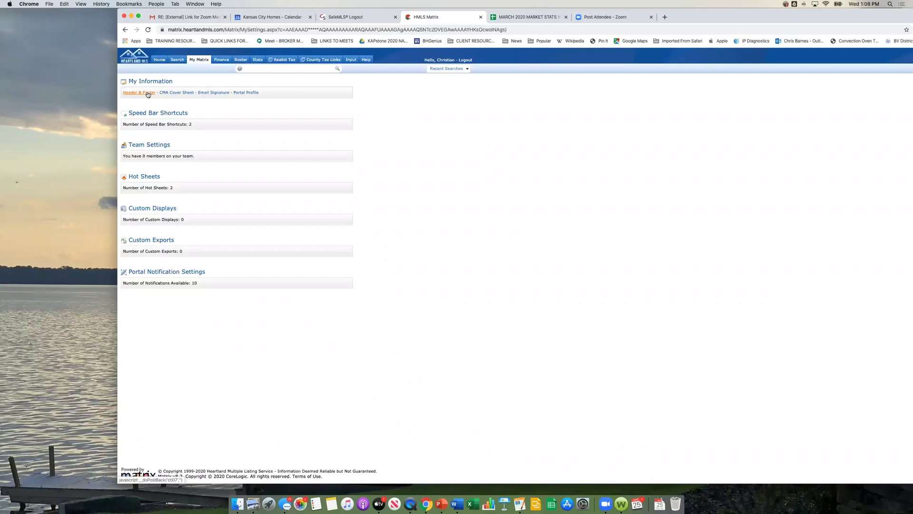
Step: Go from Email Signature to the Header & Footer settings showing the portal banner and colors
mouse_move(197, 60)
left_click(214, 93)
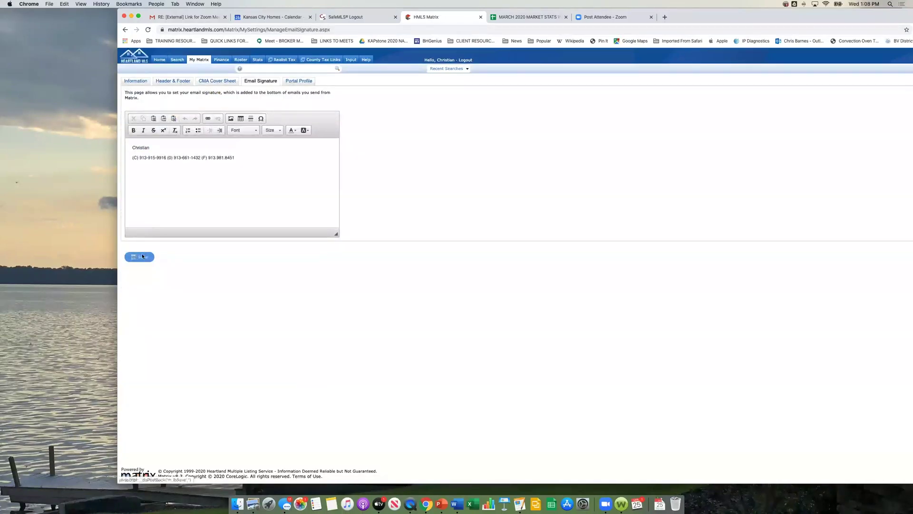
left_click(173, 81)
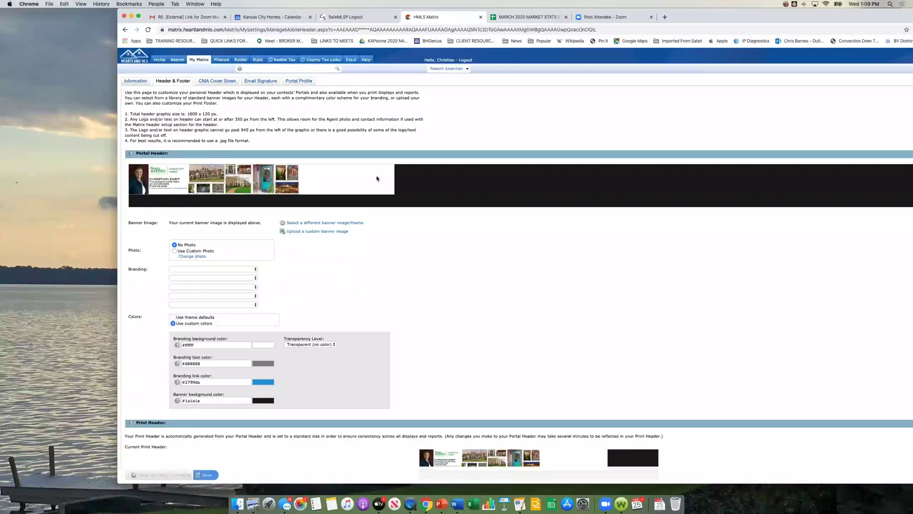
Step: Check the CMA Cover Sheet and agent Information settings, then return to Home
scroll(396, 260, "down", 3)
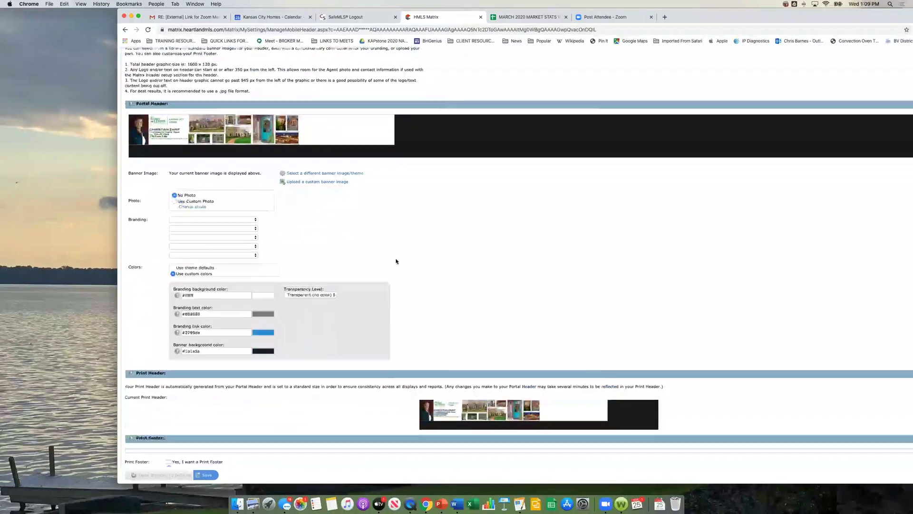
scroll(395, 260, "up", 3)
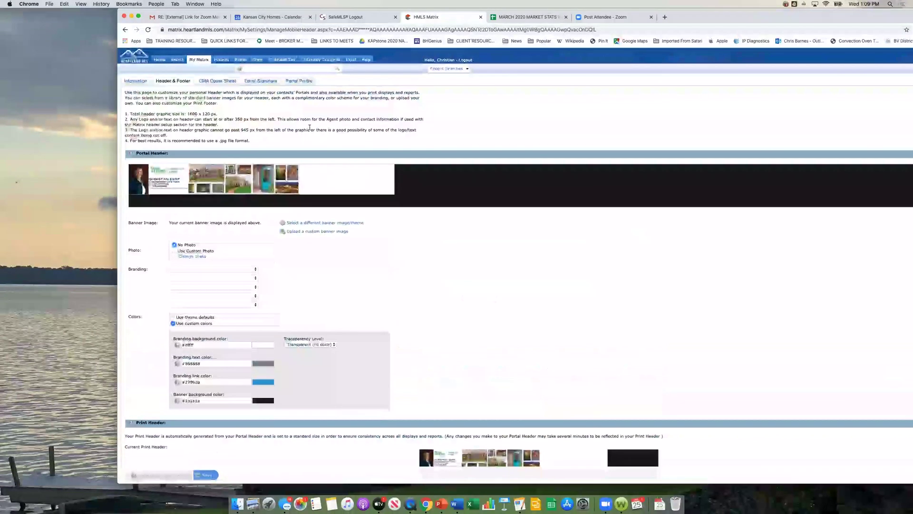
left_click(230, 85)
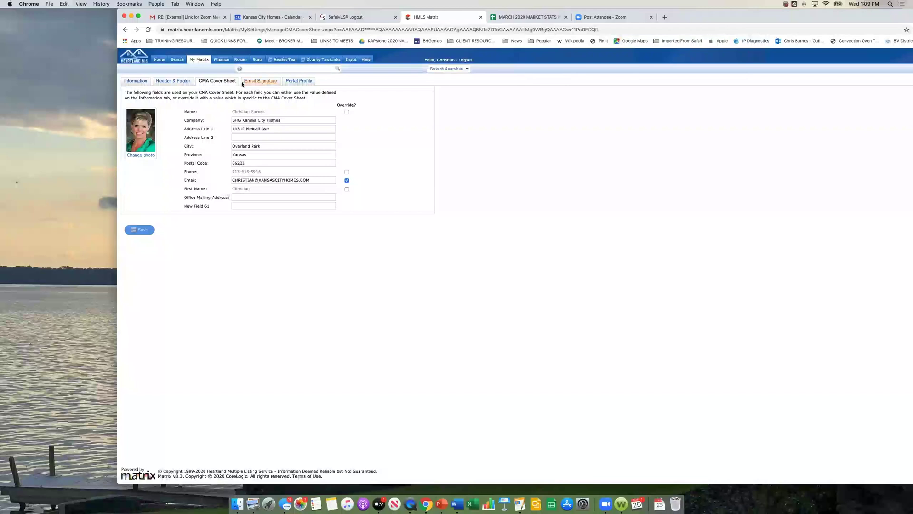
left_click(136, 80)
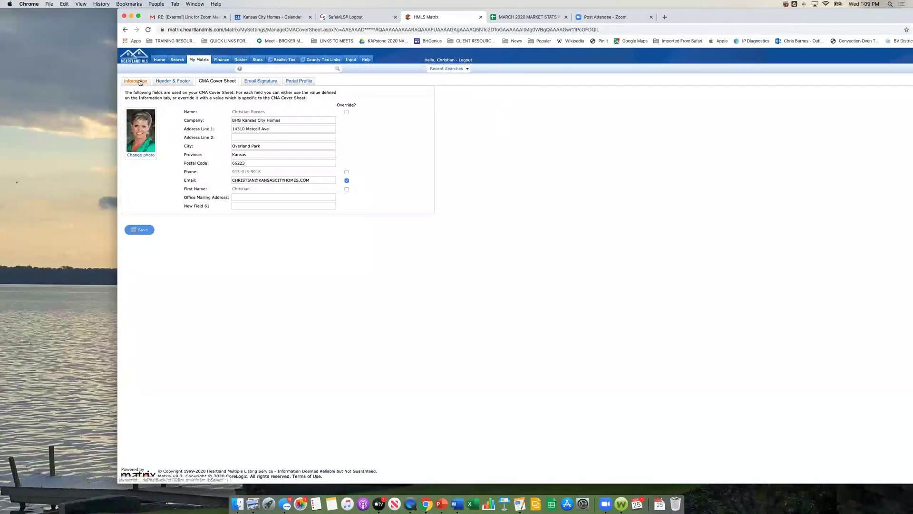
left_click(160, 60)
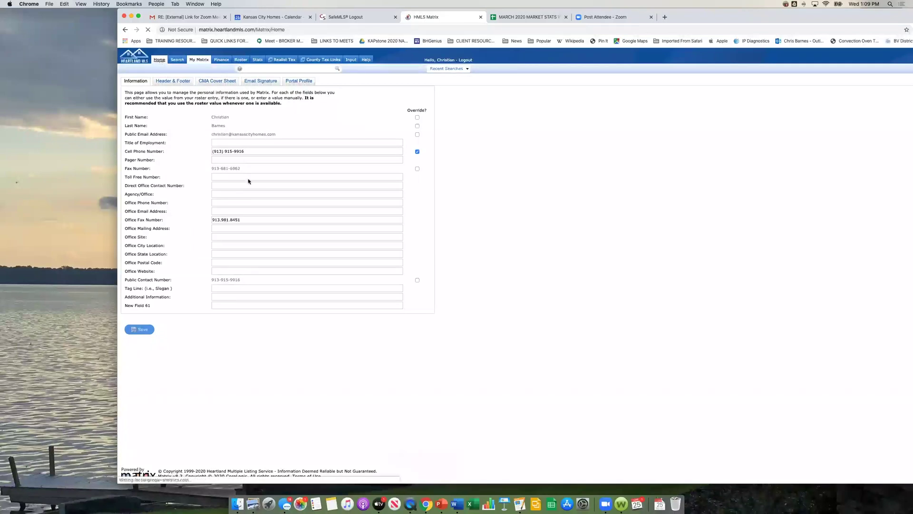
Step: Dismiss the quick search's previous MLS numbers and drop down the Recent Searches list
right_click(301, 265)
left_click(285, 255)
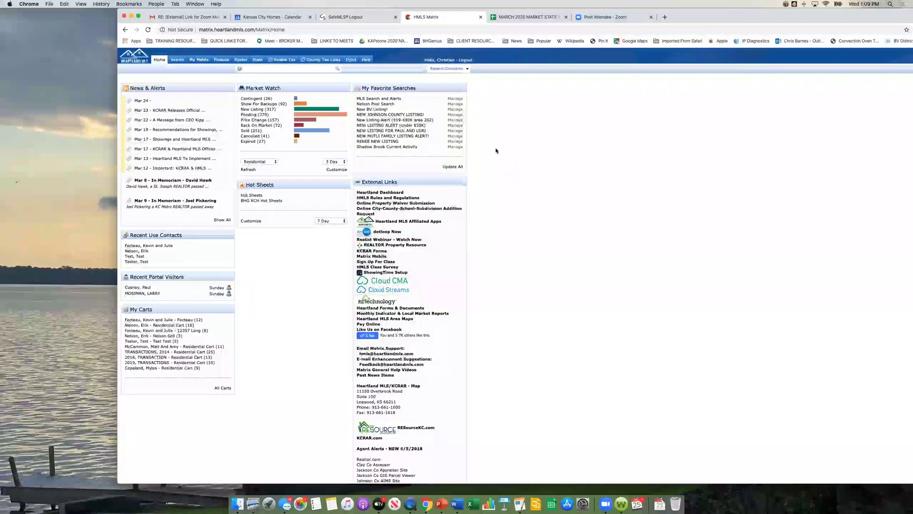
left_click(287, 68)
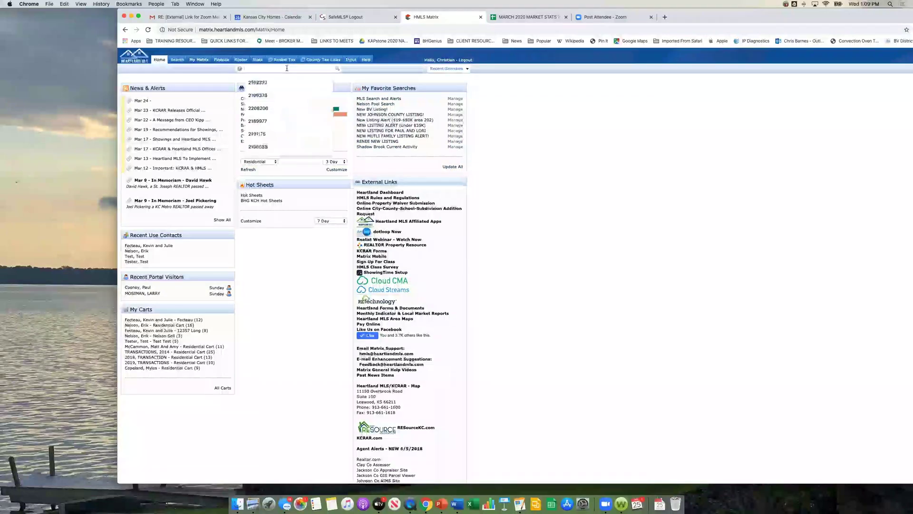
left_click(513, 99)
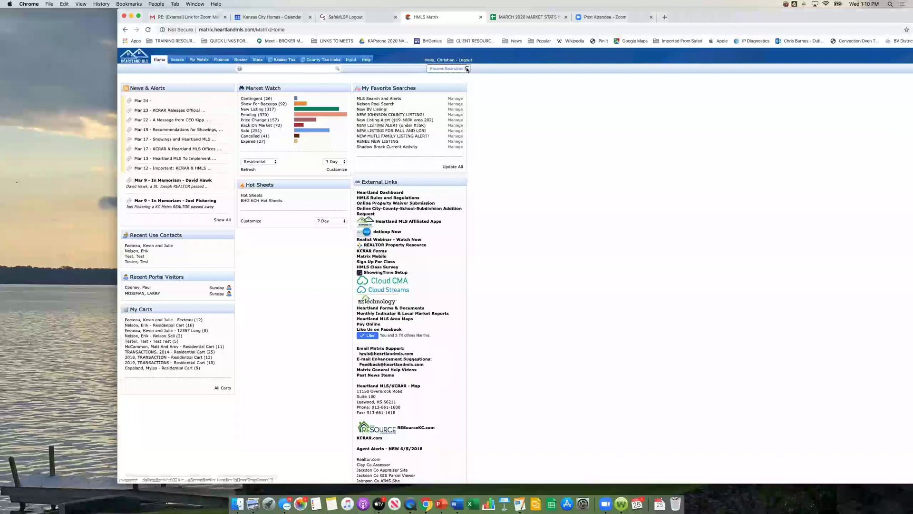
left_click(467, 69)
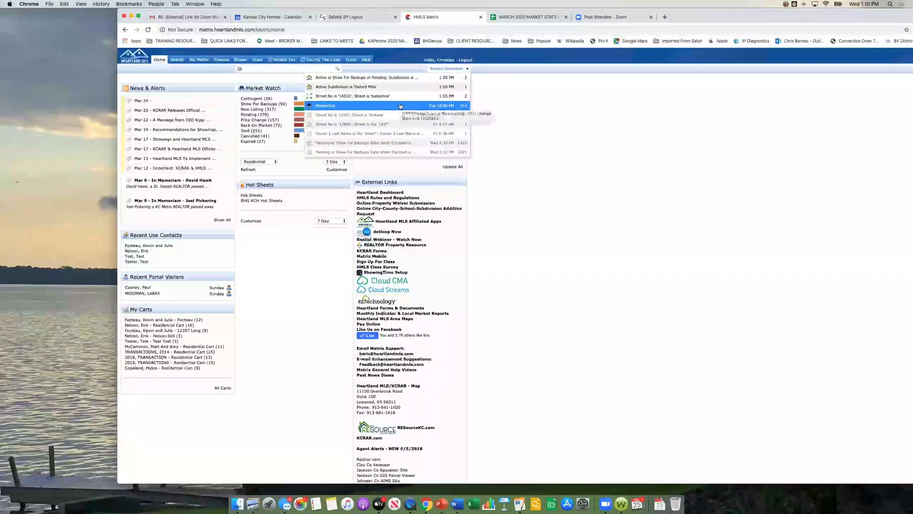
left_click(393, 87)
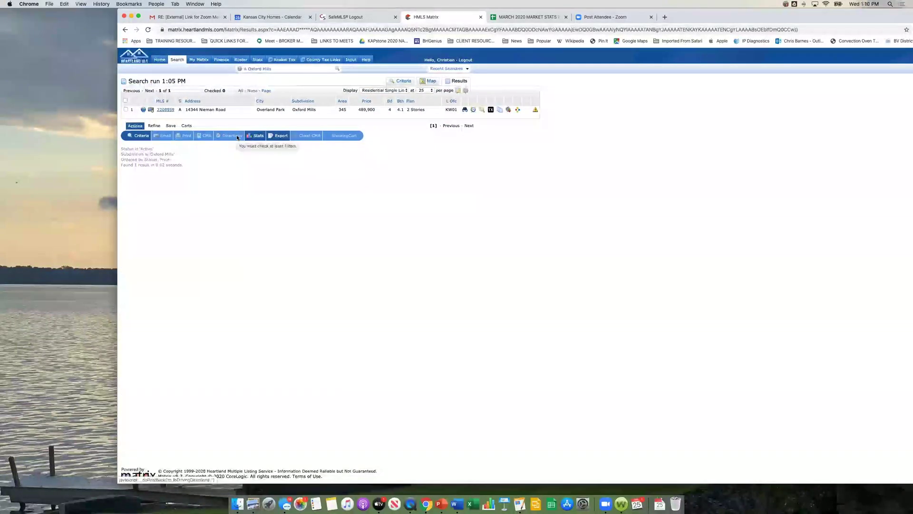
left_click(468, 69)
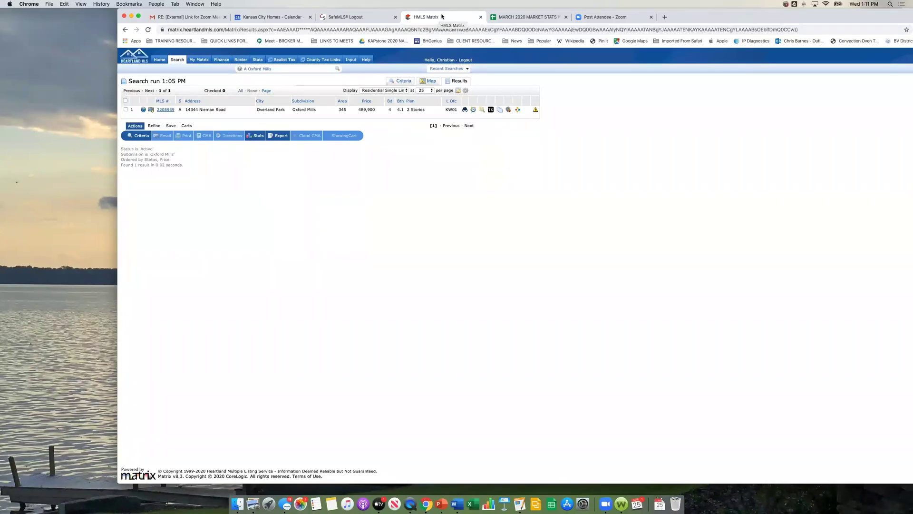
right_click(457, 18)
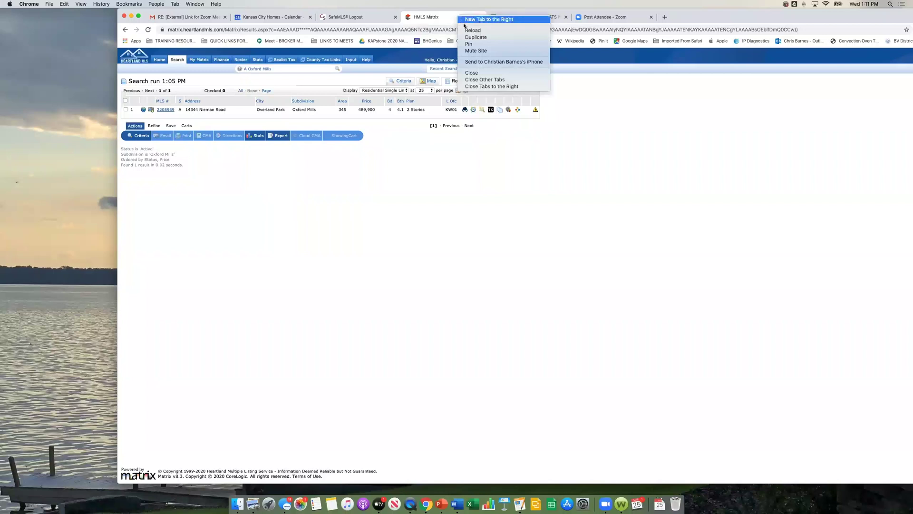
left_click(467, 37)
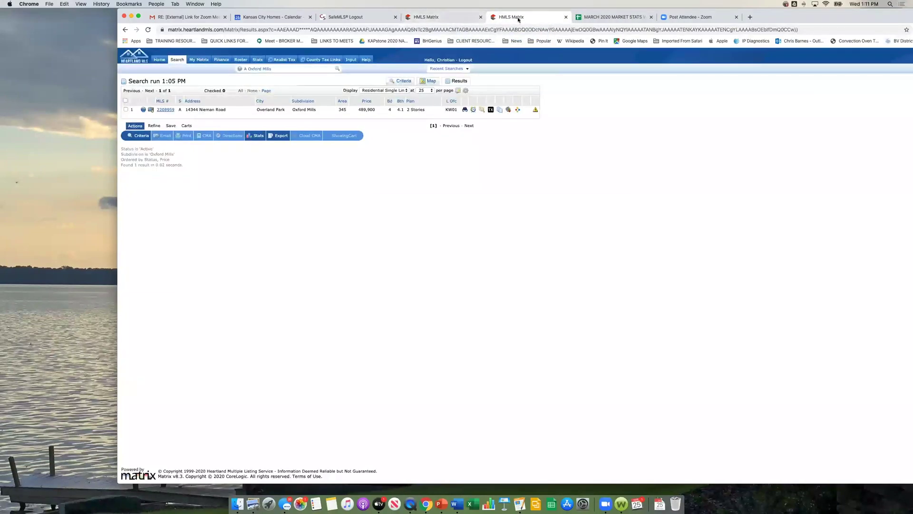
left_click(433, 17)
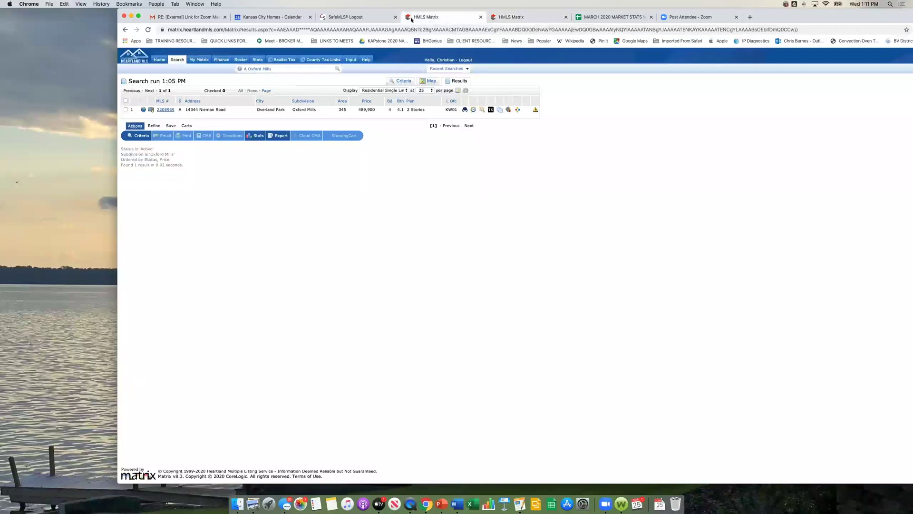
left_click(506, 18)
left_click_drag(273, 69, 212, 70)
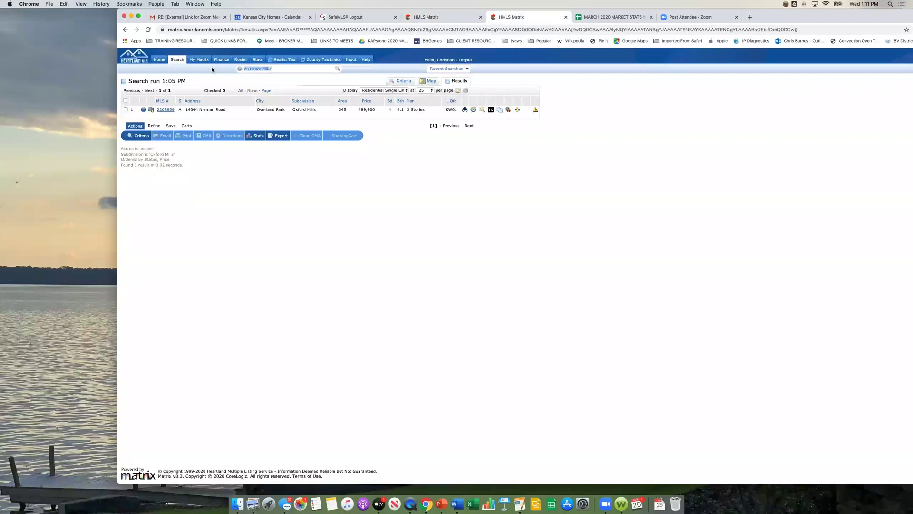
type("220")
type("8523")
key("Return")
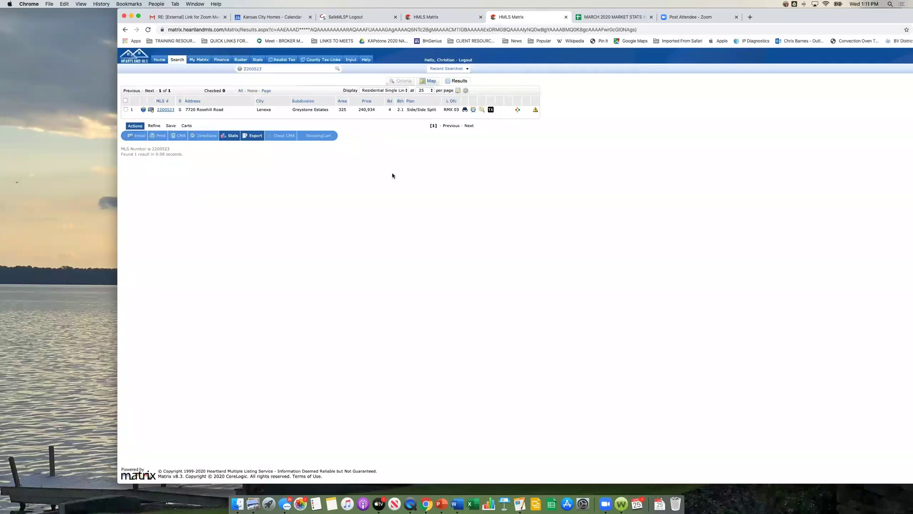
left_click(421, 17)
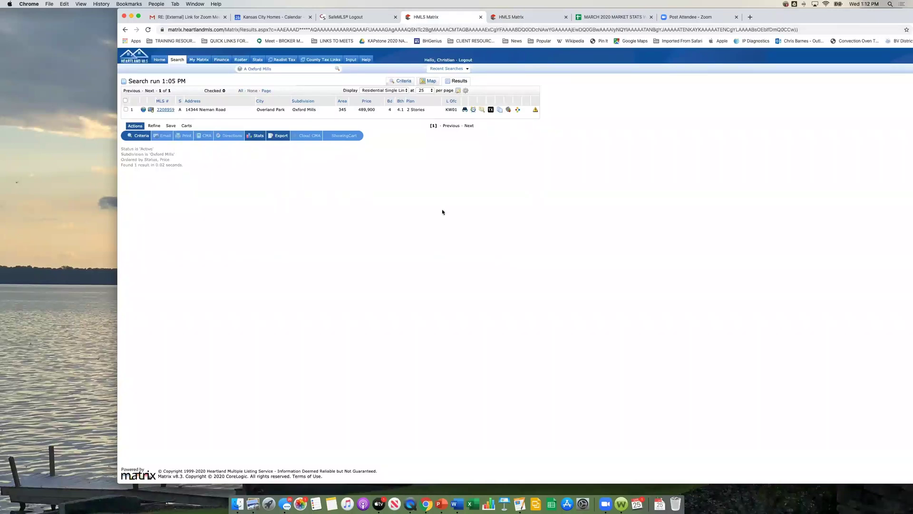
mouse_move(176, 65)
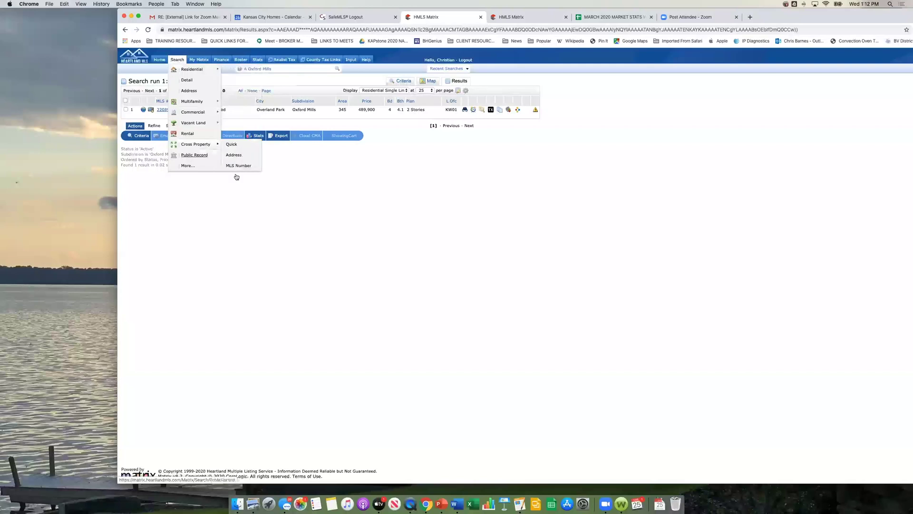
right_click(452, 18)
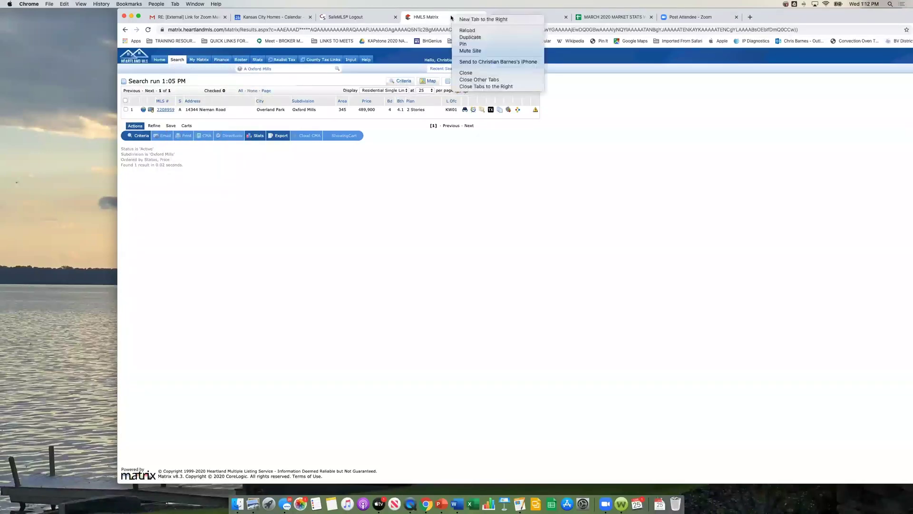
left_click(546, 43)
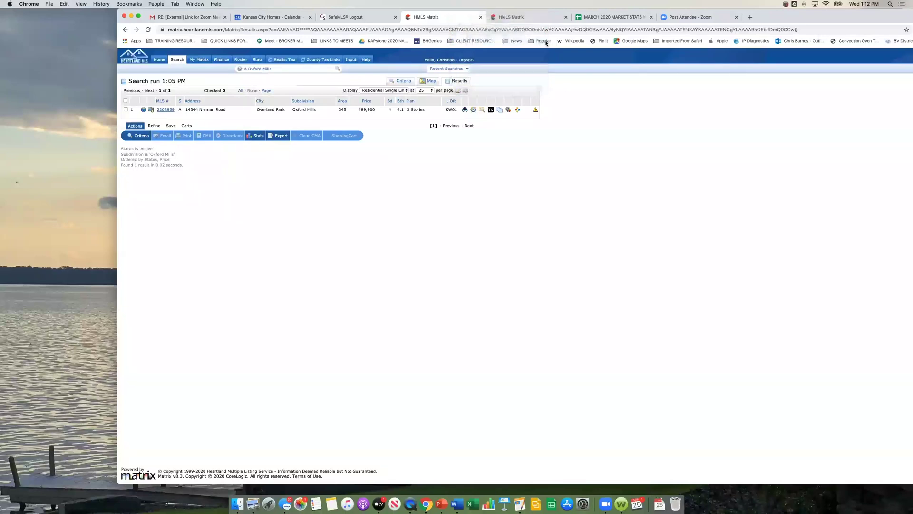
left_click(565, 17)
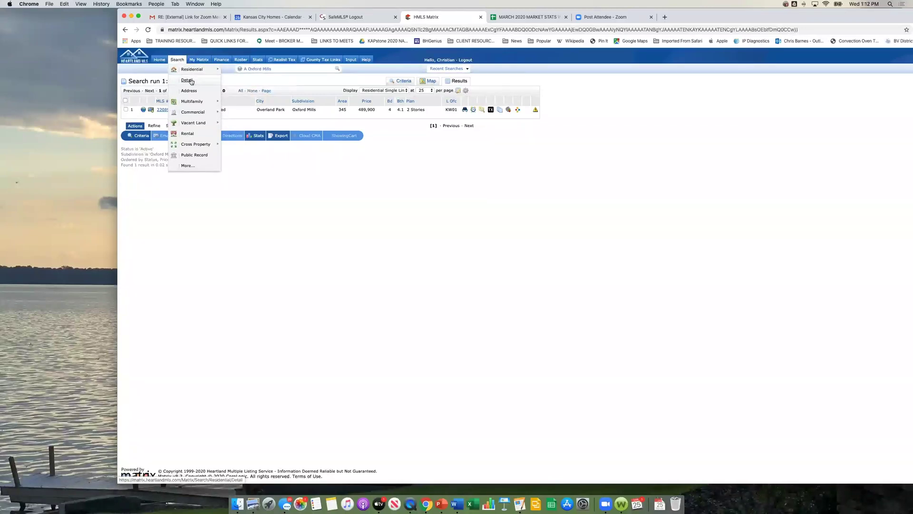
Step: Open the Residential Detail search form in a new browser tab, switch to it, and resize the window
right_click(191, 81)
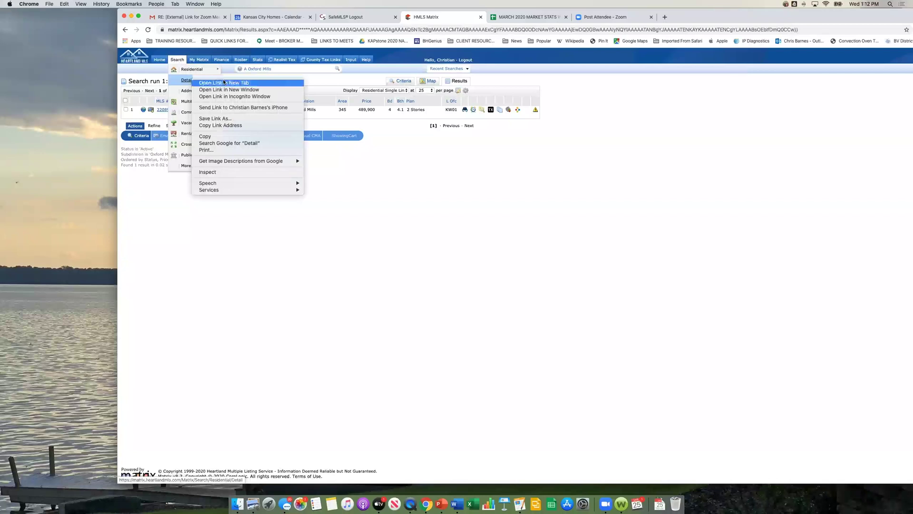
left_click(224, 83)
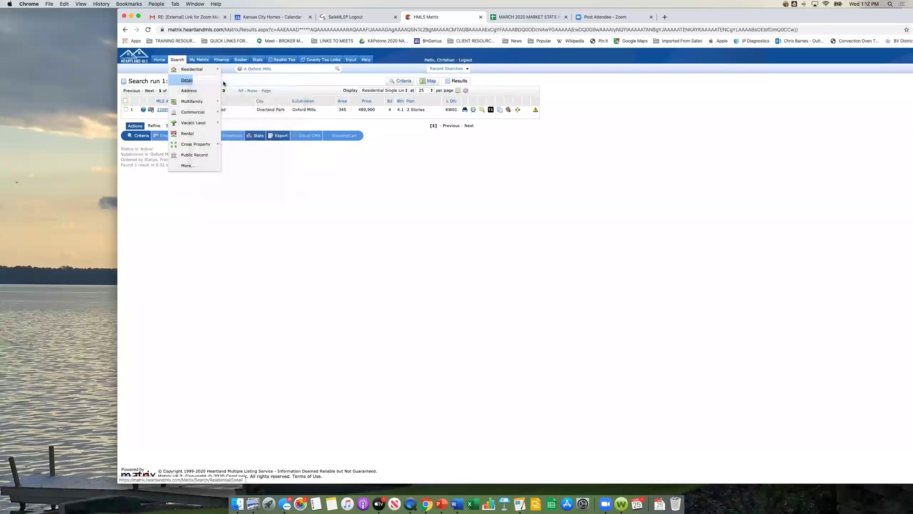
left_click(516, 17)
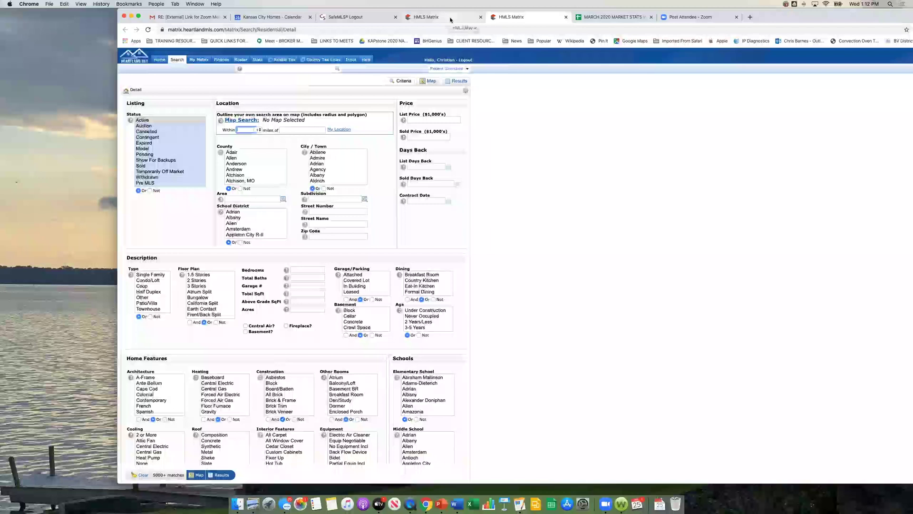
double_click(193, 12)
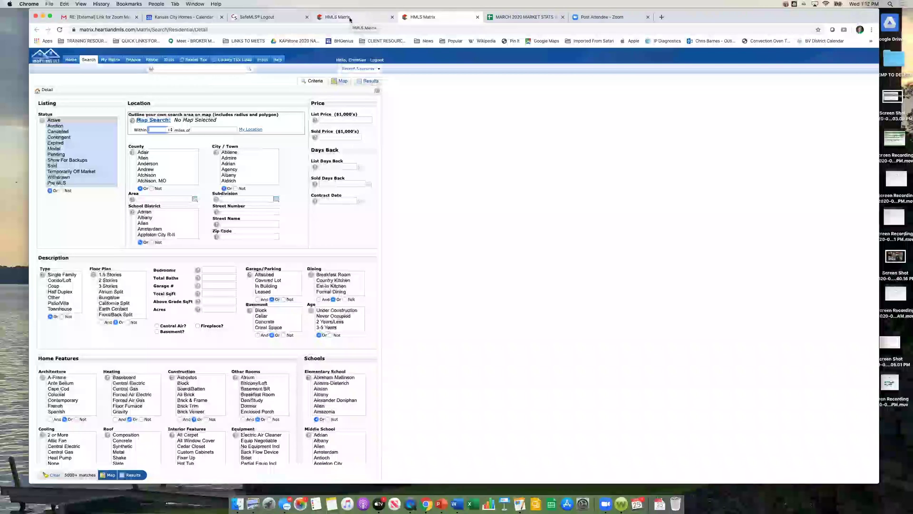
Step: Return from the Residential Detail form to the Matrix Home dashboard
left_click(473, 163)
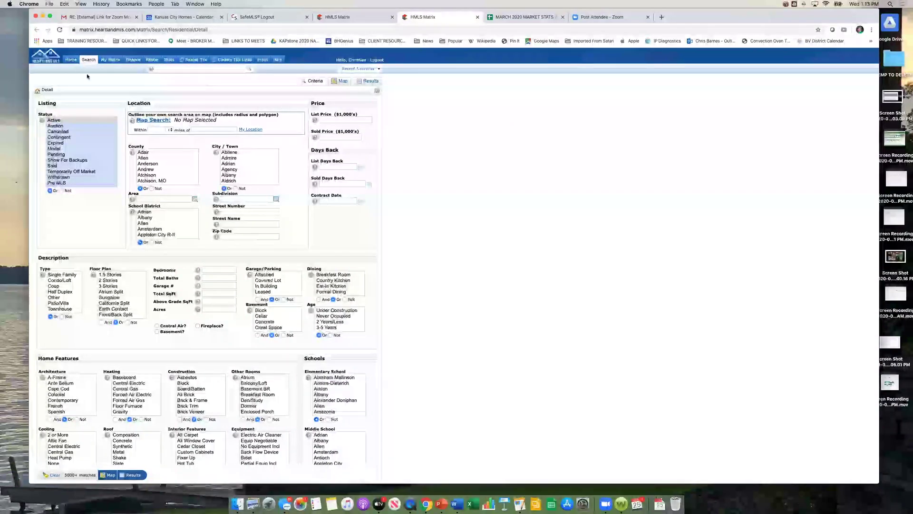
left_click(70, 60)
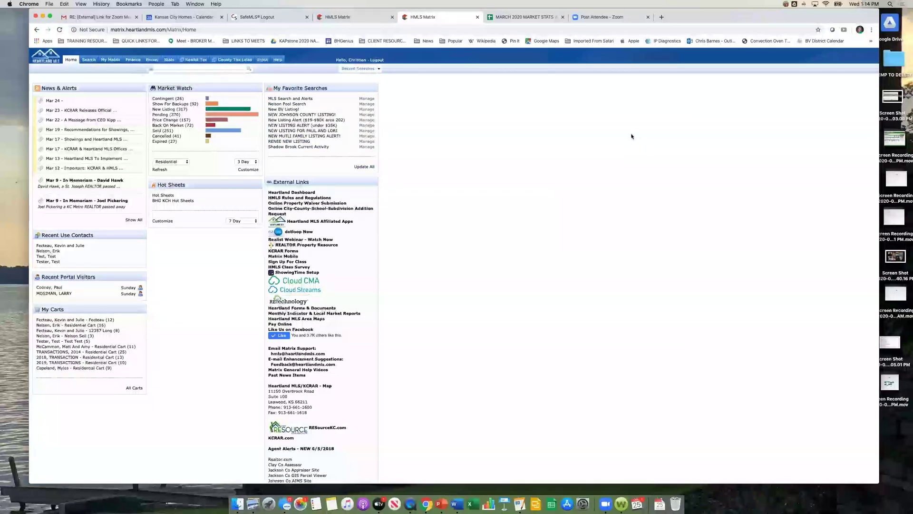
Step: Go to My Matrix > Contacts and start a new contact from the bottom of the list
mouse_move(113, 60)
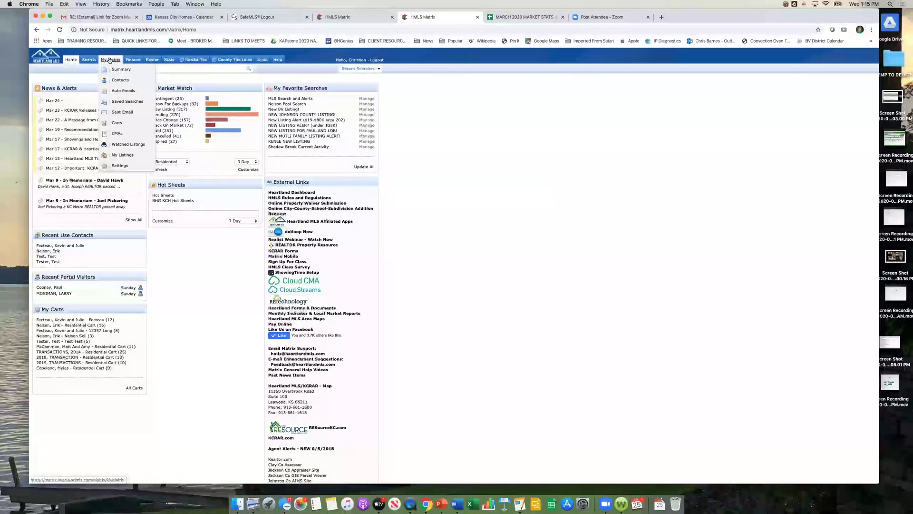
left_click(115, 81)
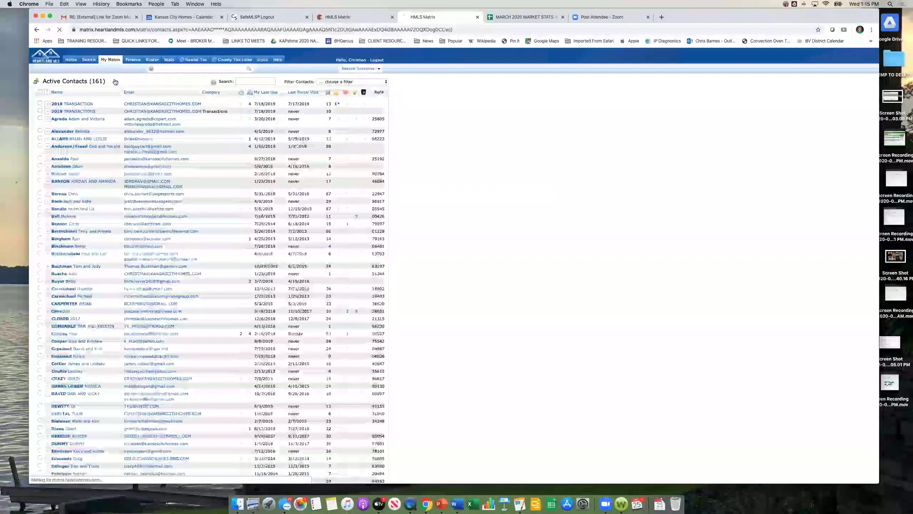
scroll(508, 175, "down", 5)
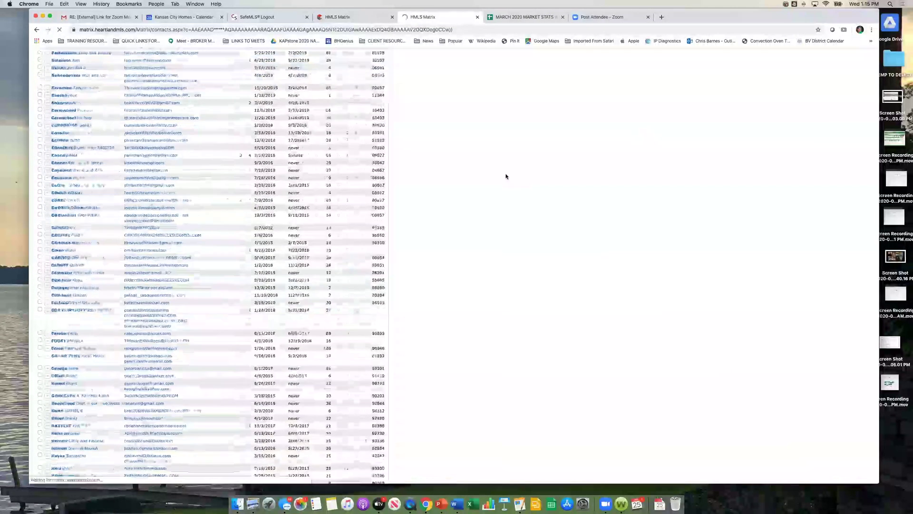
scroll(506, 176, "down", 5)
scroll(506, 176, "down", 5)
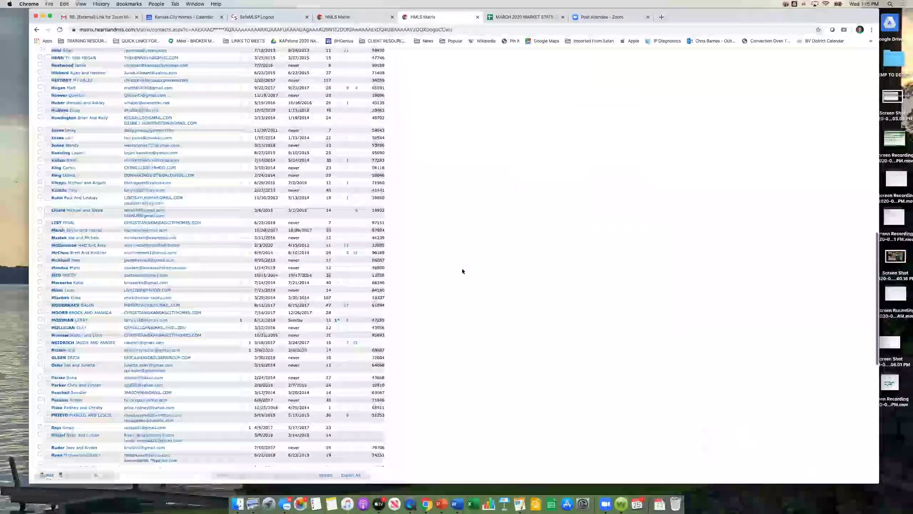
scroll(456, 280, "down", 10)
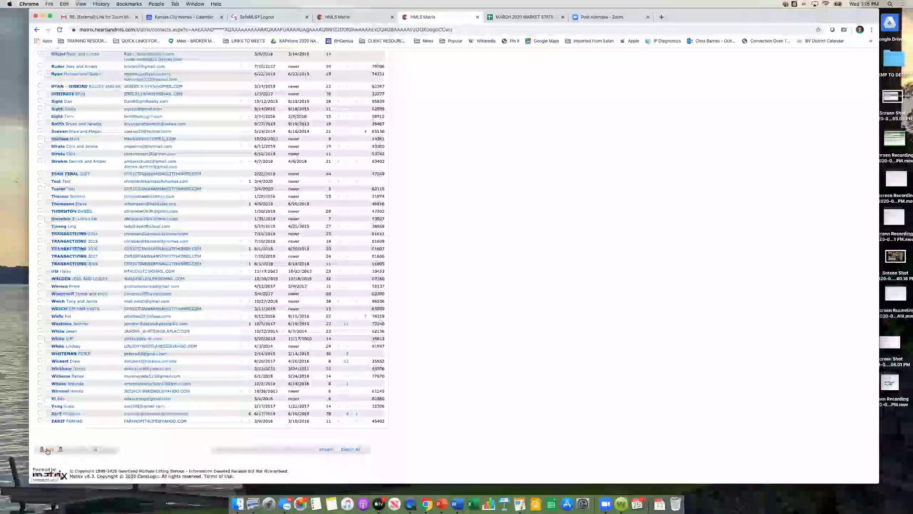
left_click(47, 450)
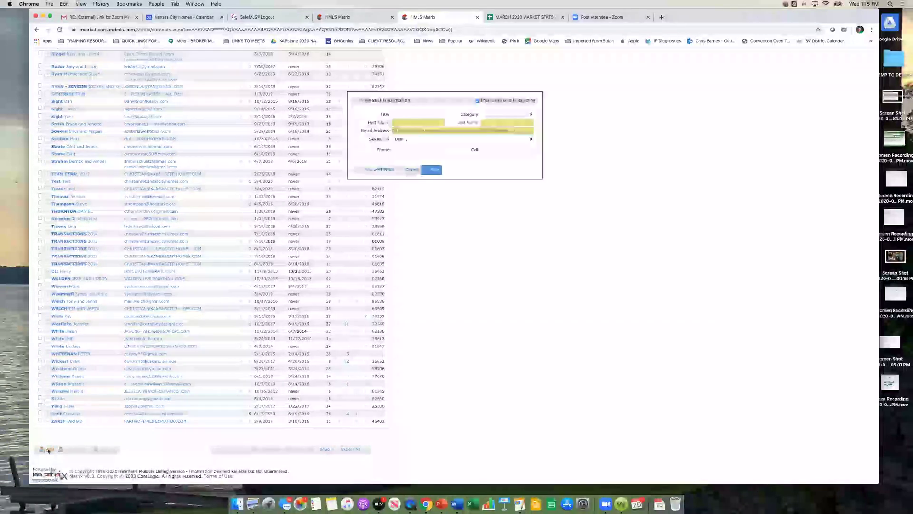
Step: Enter the contact's first name, last name and e-mail address
left_click(408, 121)
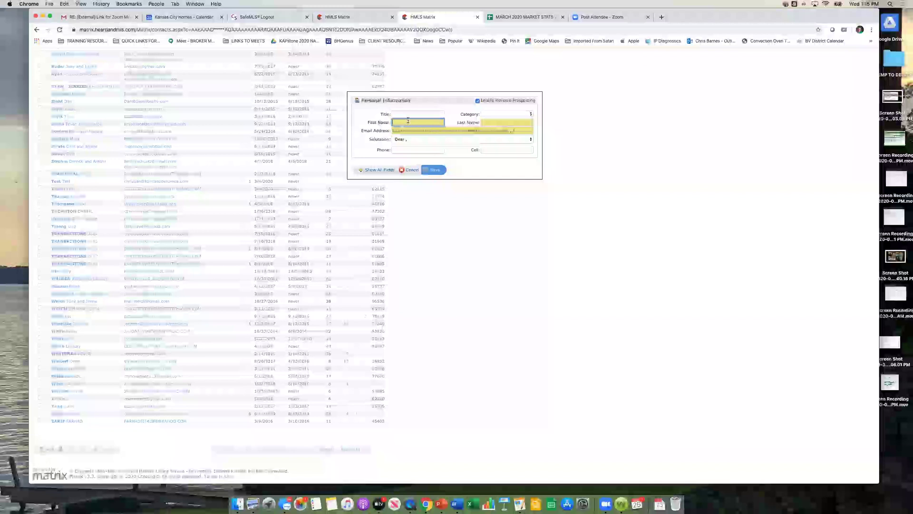
key("Tab")
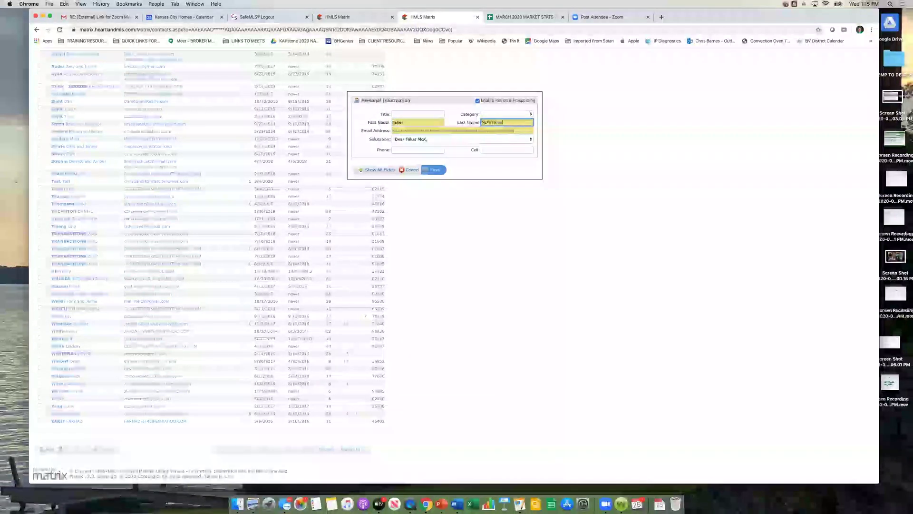
key("Tab")
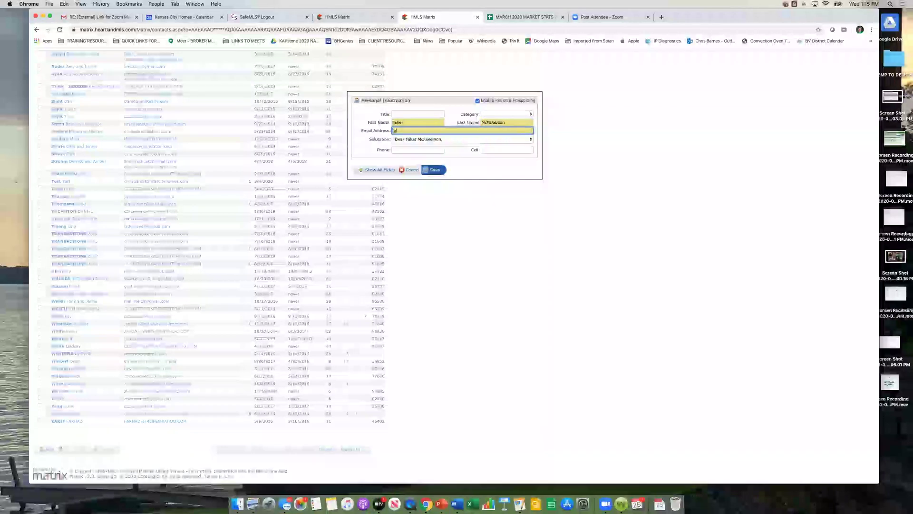
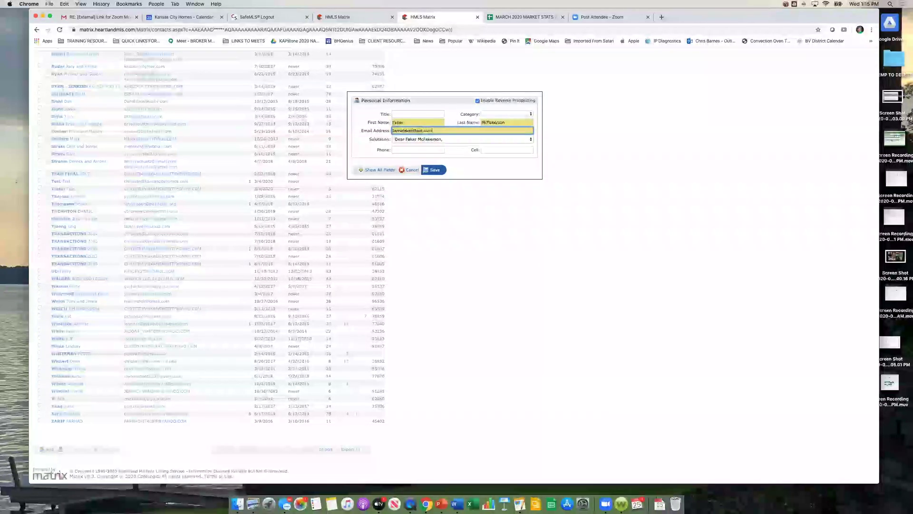
key("Tab")
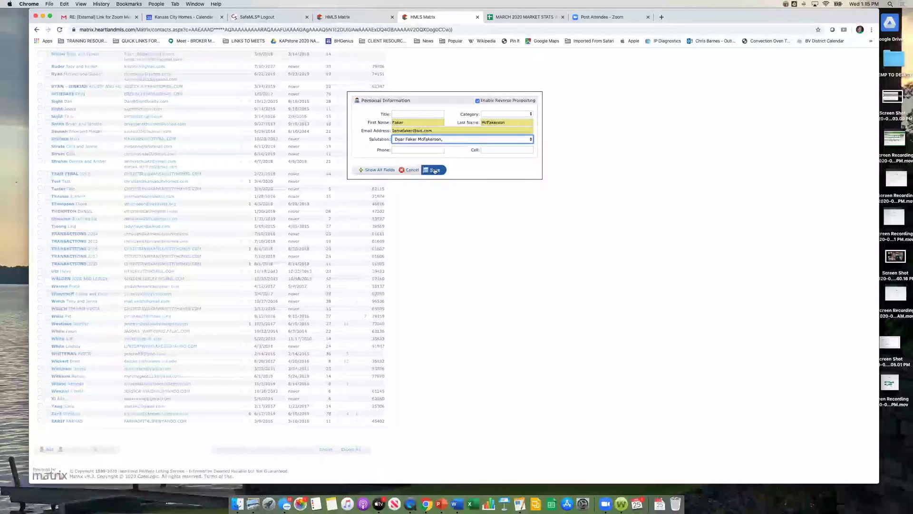
key("shift+Tab")
key("shift+Tab")
key("Tab")
key("Tab")
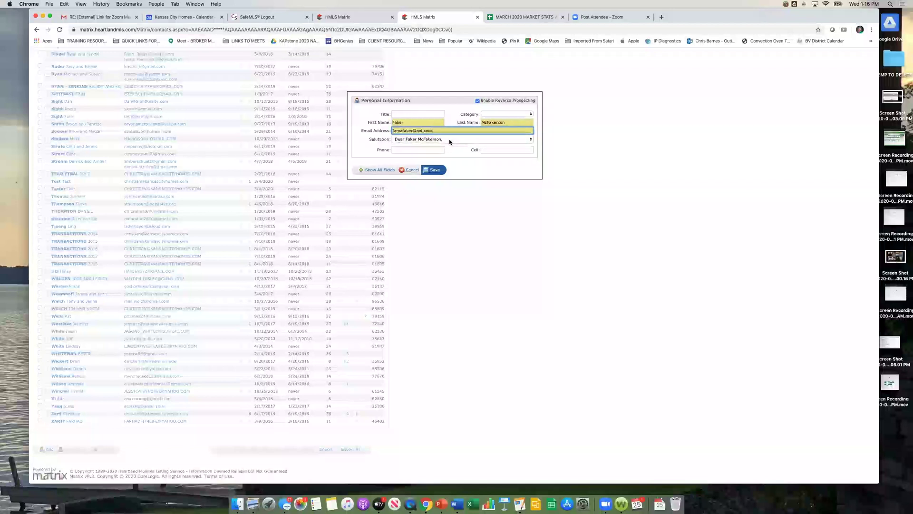
Step: Replace the default salutation with a custom 'Greeting' salutation
left_click(449, 140)
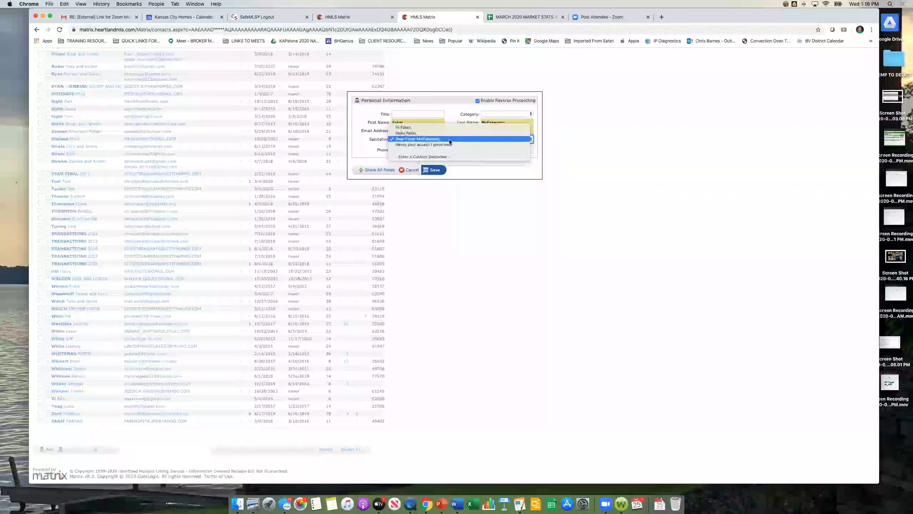
left_click(434, 161)
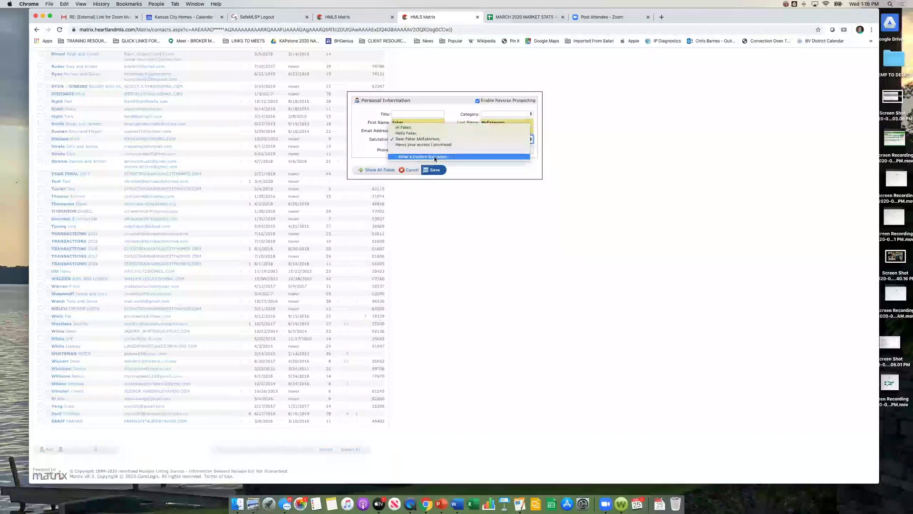
left_click(434, 157)
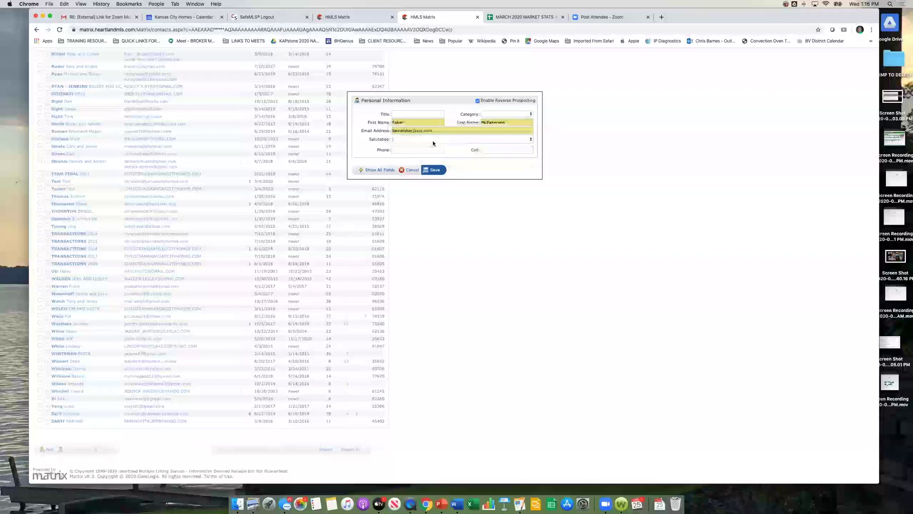
type("Greetings!")
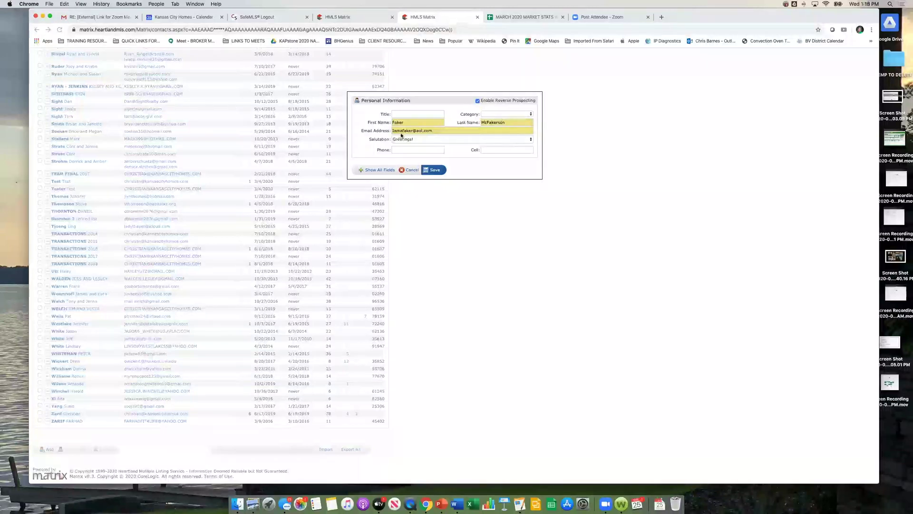
Step: Save the new contact and review the Active Contacts list of 162 contacts
left_click(433, 169)
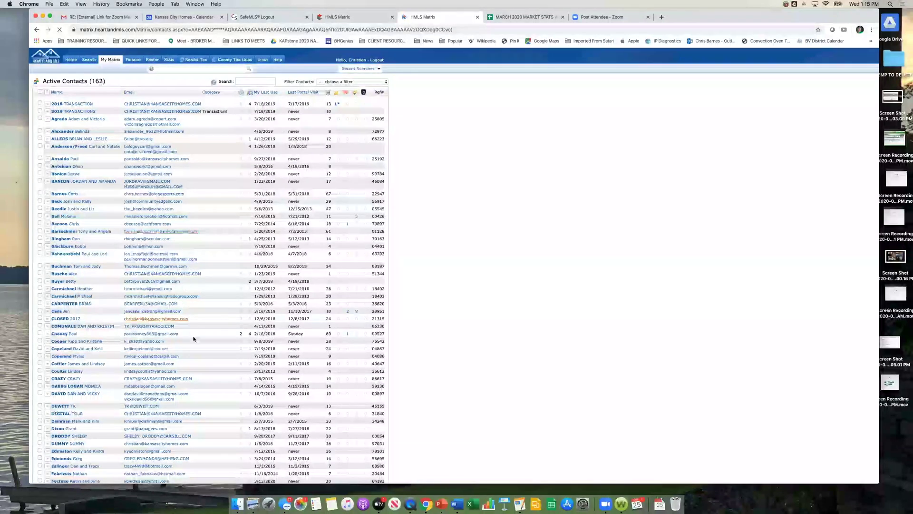
scroll(188, 337, "down", 5)
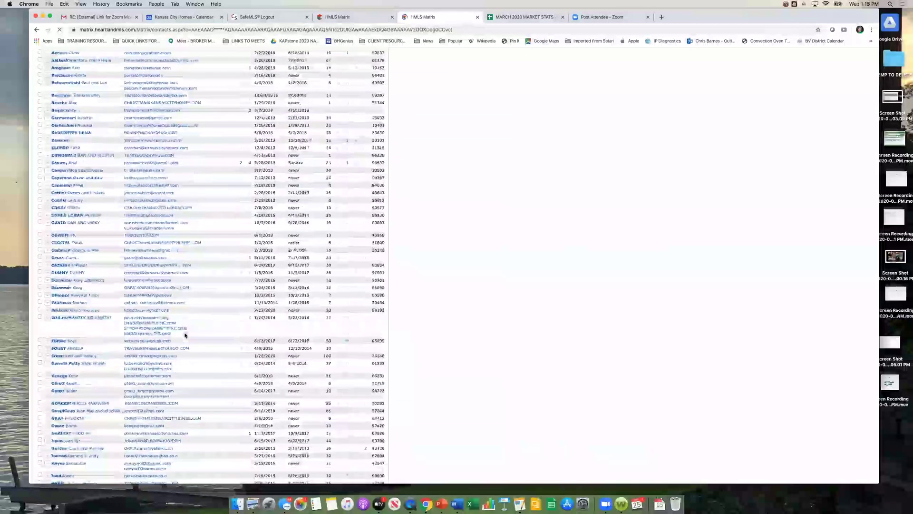
scroll(185, 335, "down", 3)
scroll(185, 335, "up", 5)
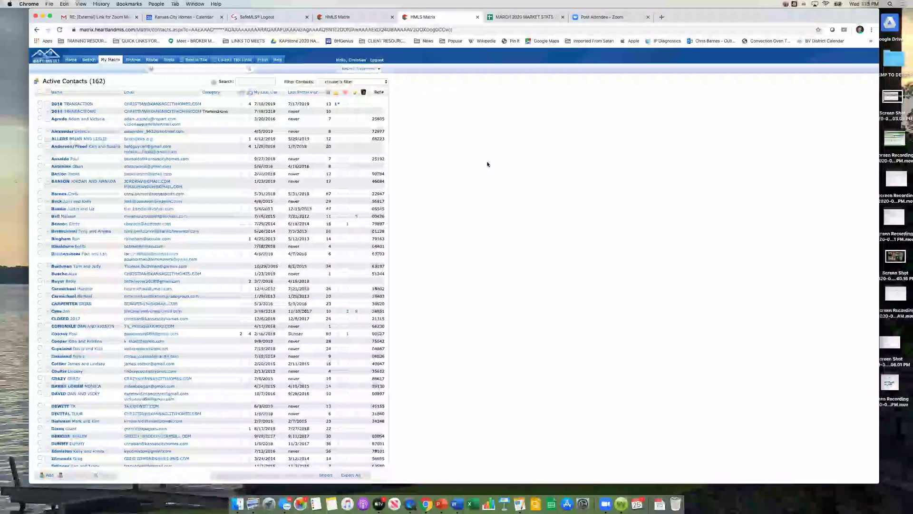
mouse_move(89, 60)
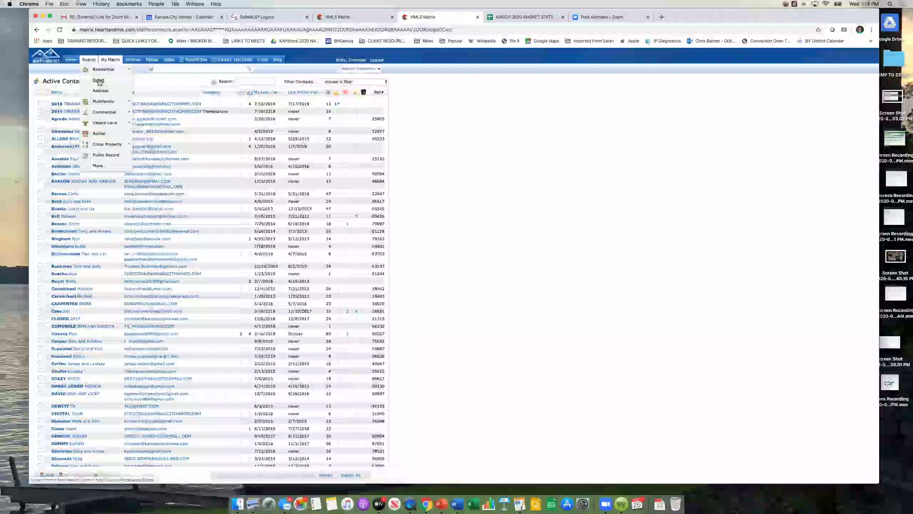
Step: Run a Residential Detail search for Single Family homes in area 340, priced 350-450, returning 25 results
left_click(98, 81)
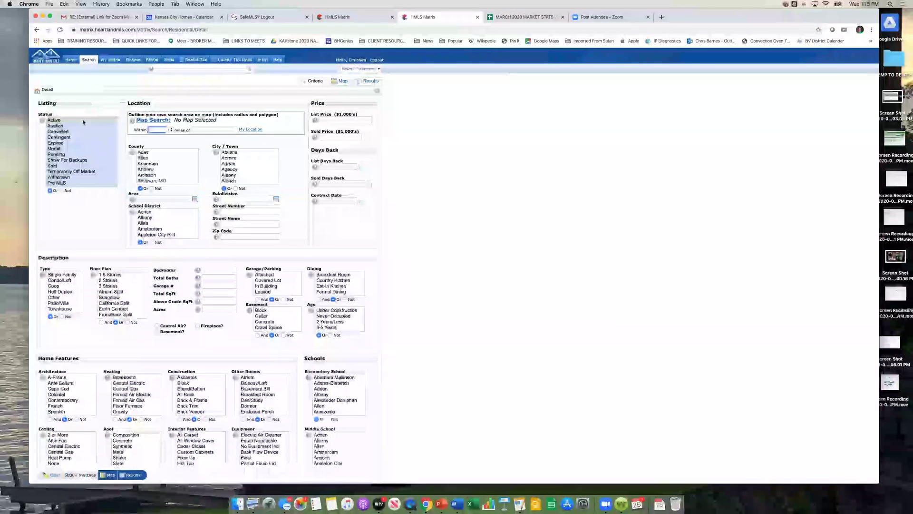
left_click(176, 198)
type("340")
key("Tab")
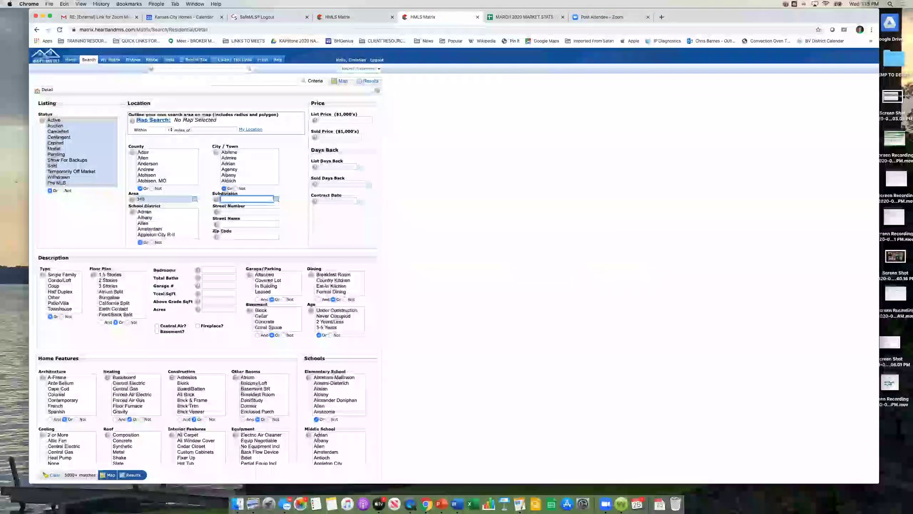
left_click(327, 122)
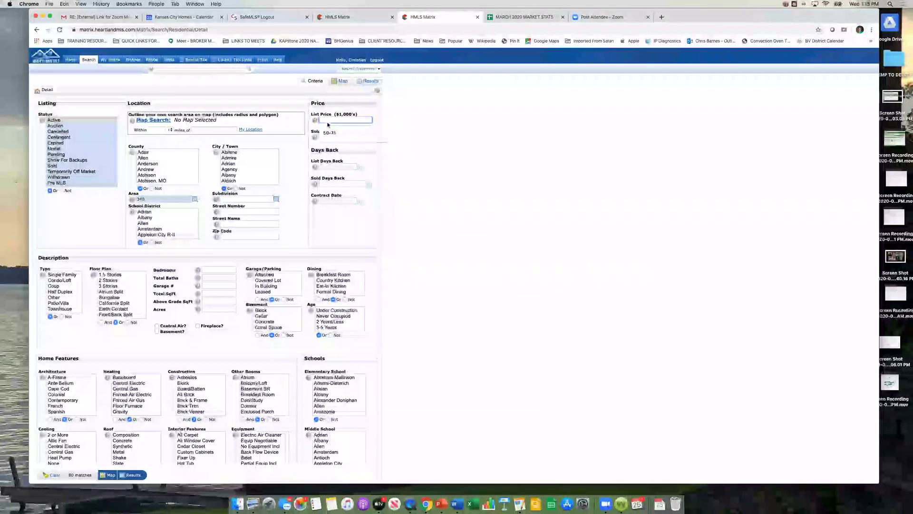
type("250-")
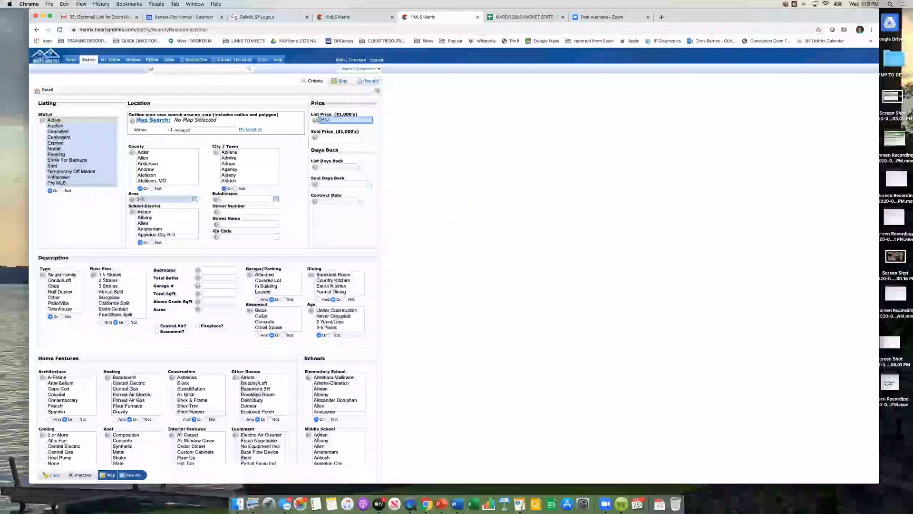
type("500")
key("Tab")
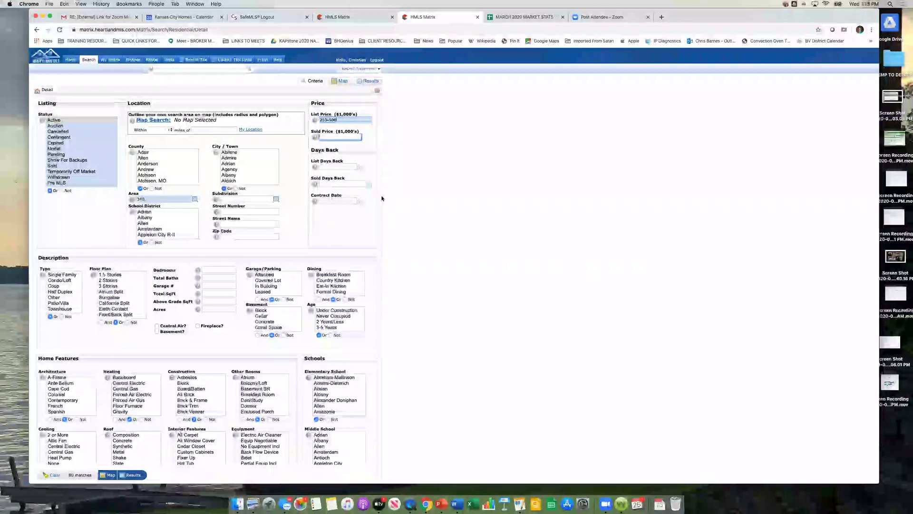
triple_click(340, 119)
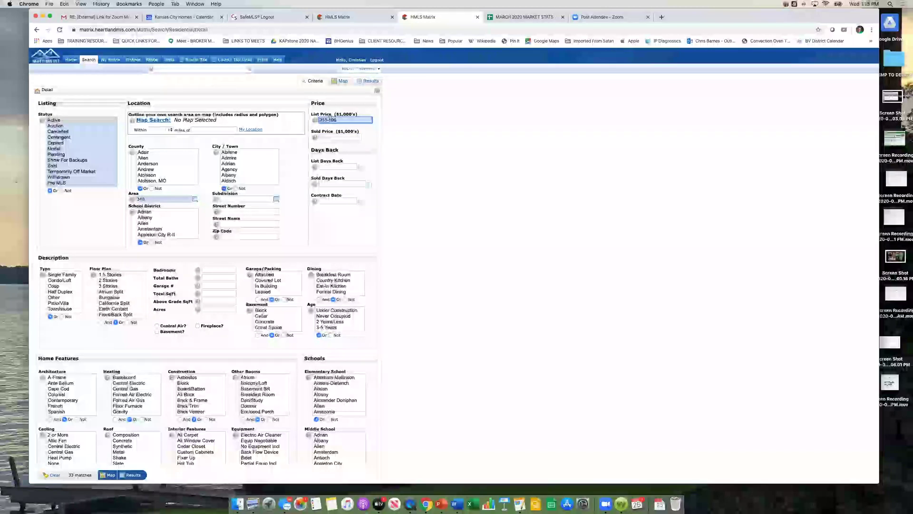
type("350-450")
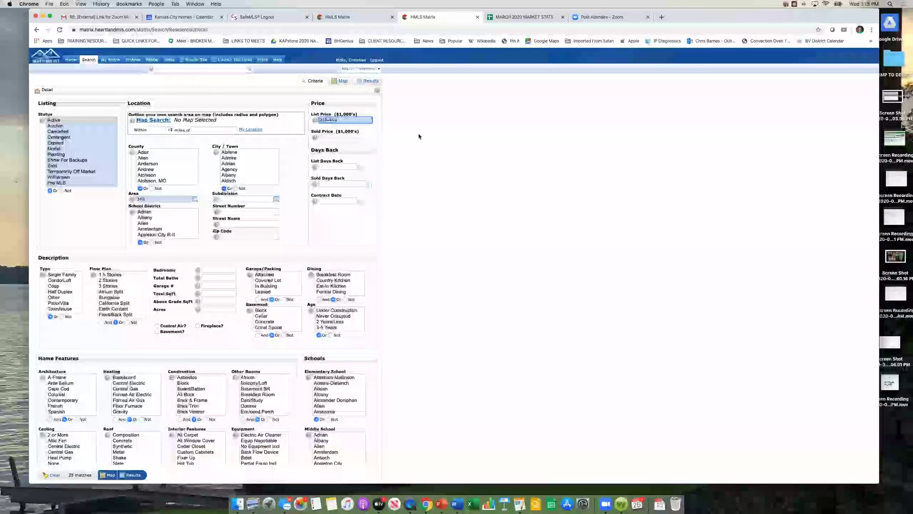
left_click(62, 274)
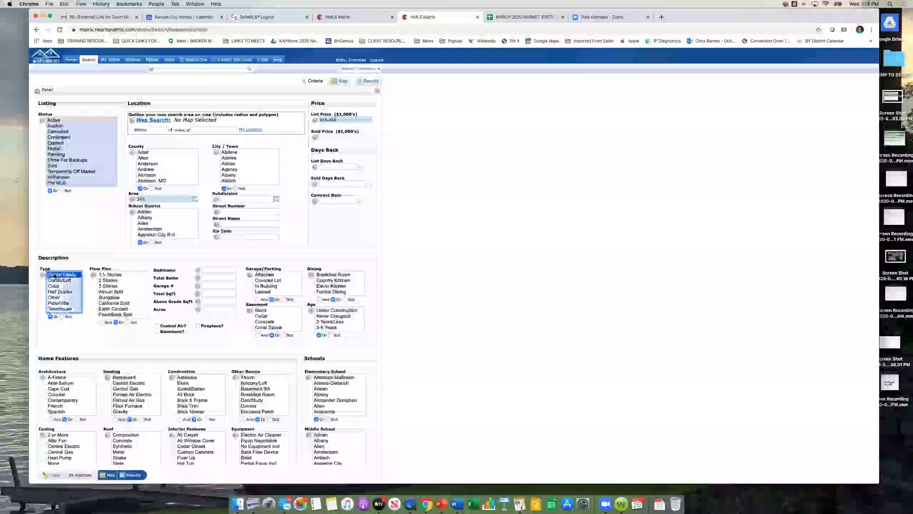
scroll(386, 281, "down", 1)
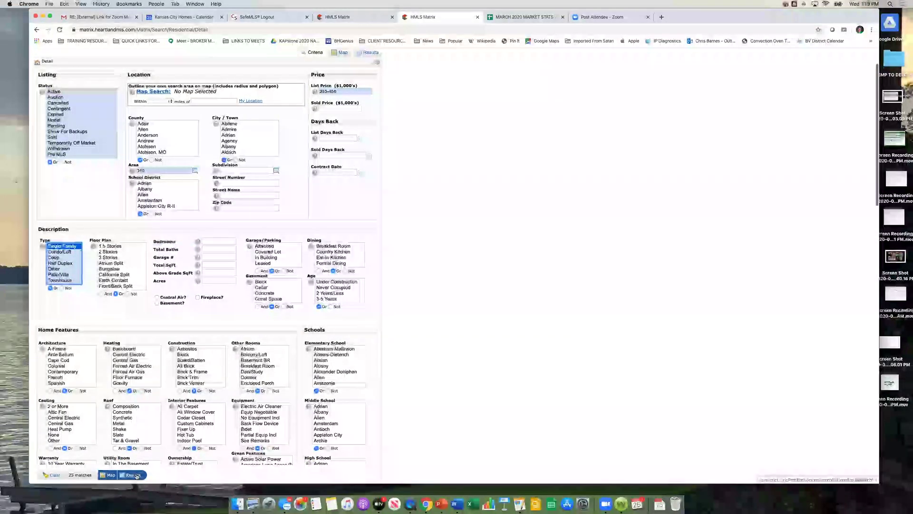
left_click(136, 475)
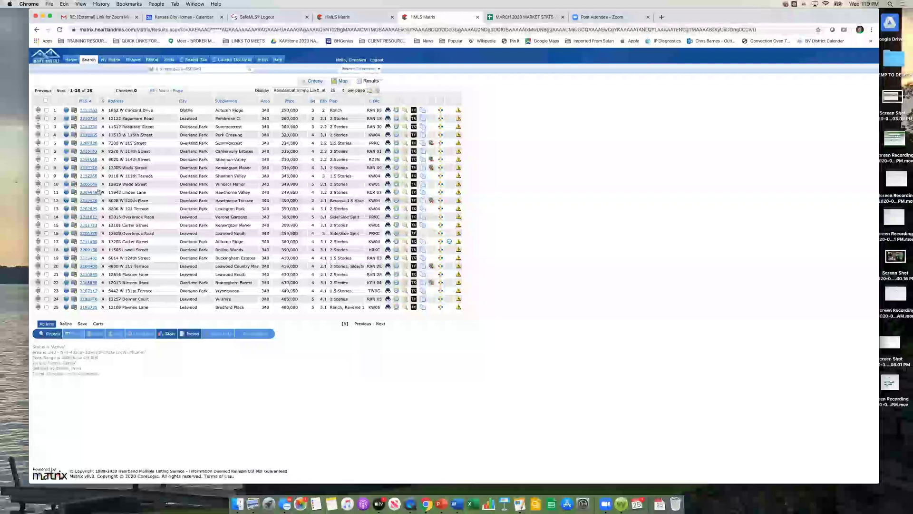
Step: Check result rows 1, 4, 6, 8, 10, 11 and 12 and show the Carts options
left_click(46, 110)
left_click(47, 135)
left_click(46, 151)
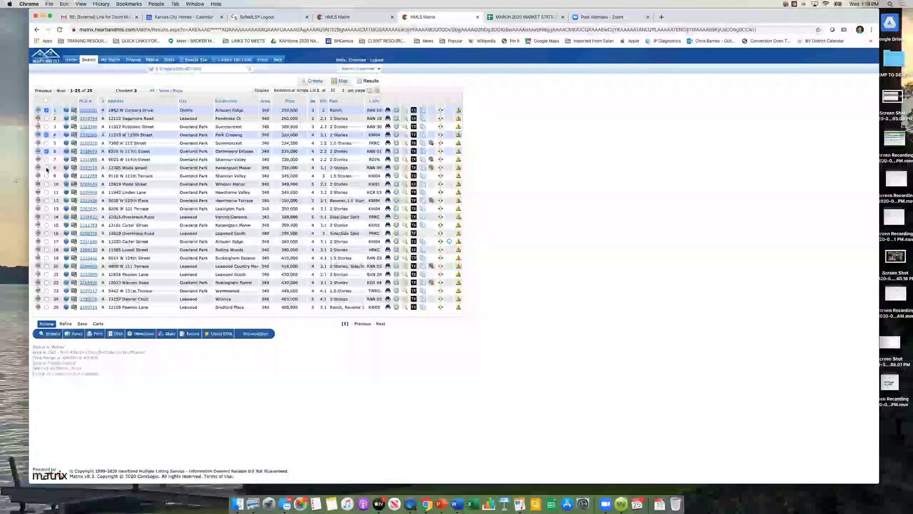
left_click(46, 168)
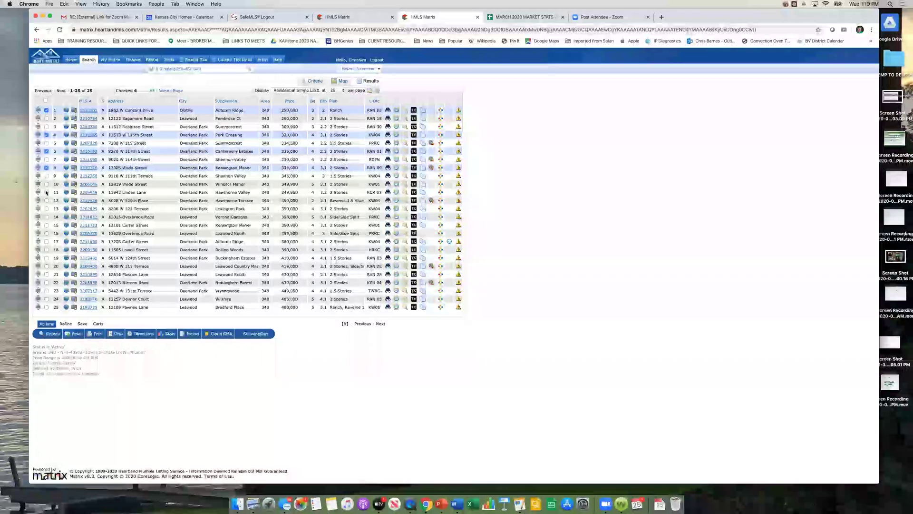
left_click(46, 184)
left_click(46, 192)
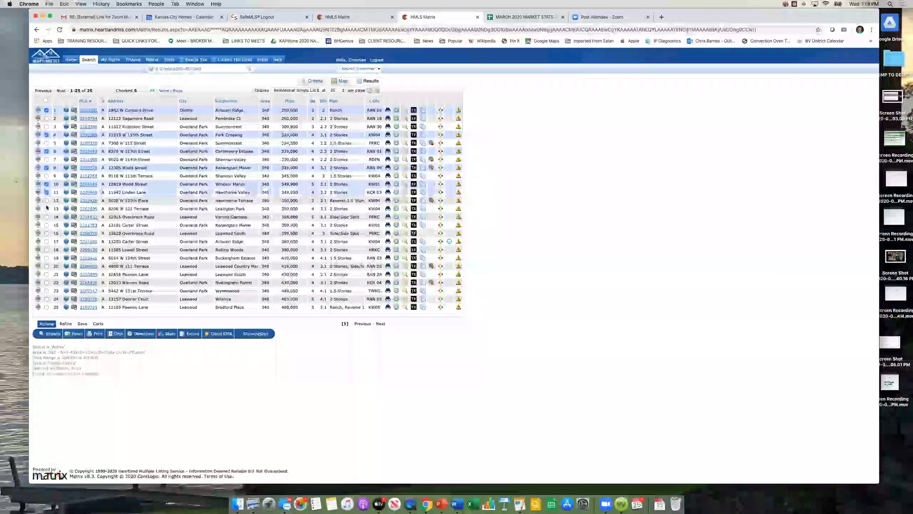
left_click(47, 200)
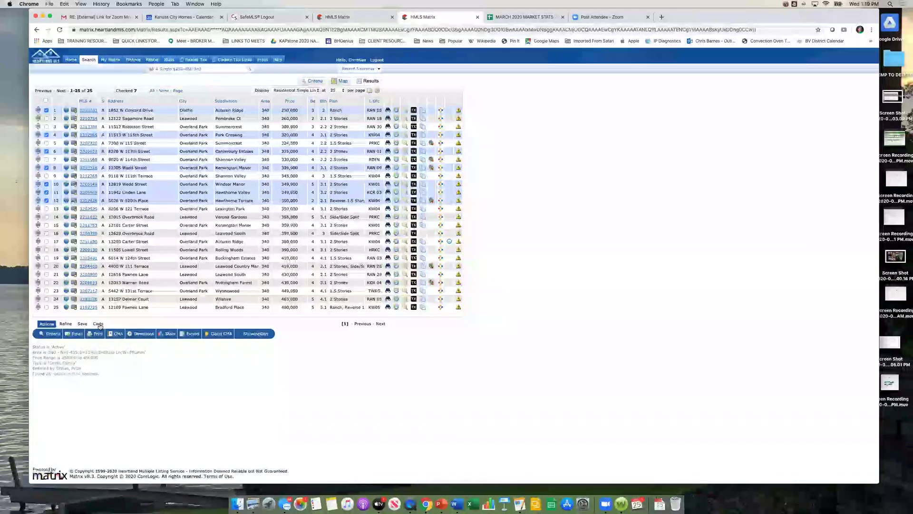
left_click(99, 324)
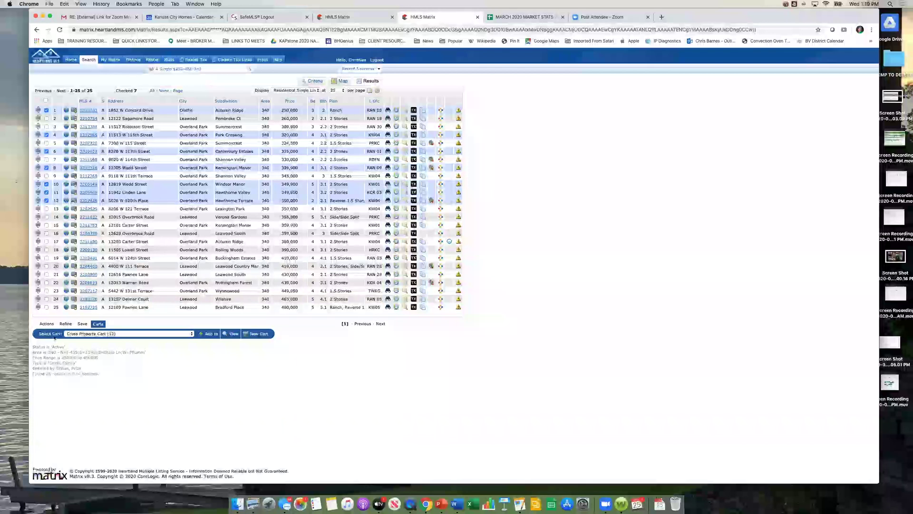
Step: Select the client's Residential Cart (10) from the saved carts dropdown
left_click(192, 334)
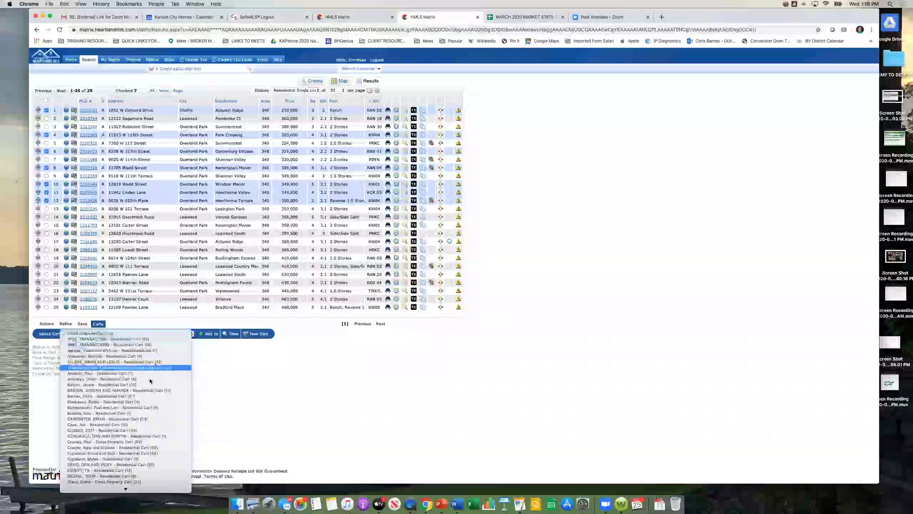
scroll(144, 402, "down", 15)
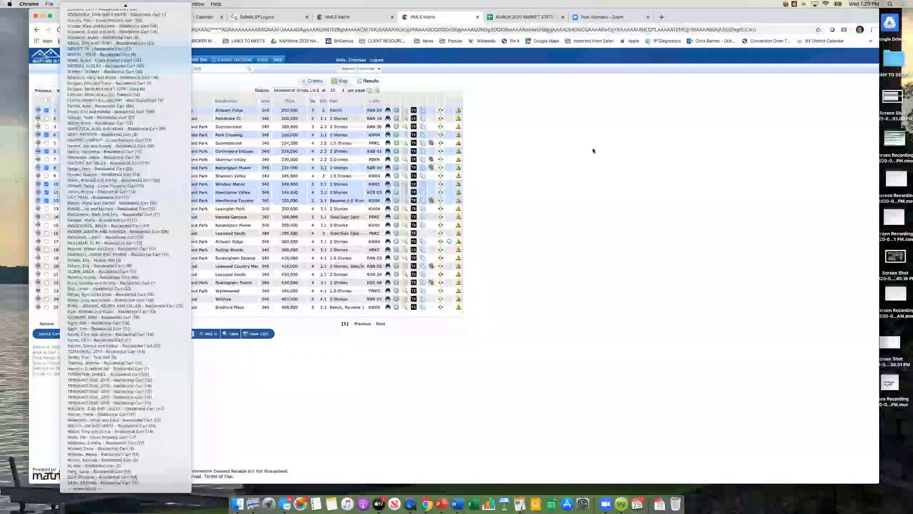
scroll(110, 128, "up", 2)
scroll(111, 128, "up", 3)
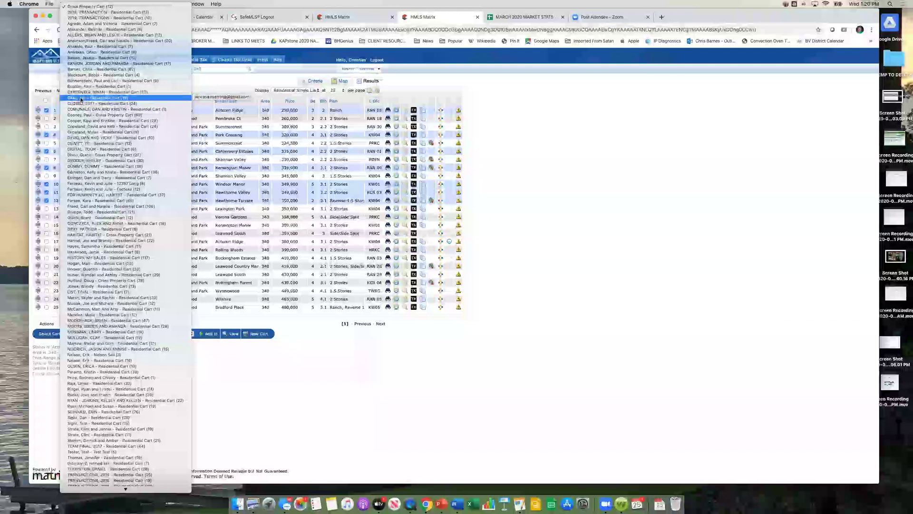
left_click(81, 99)
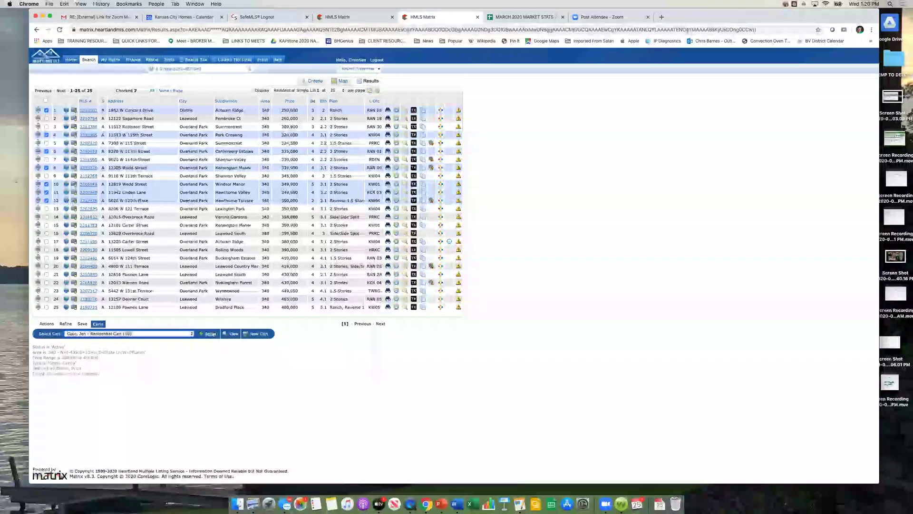
left_click(211, 335)
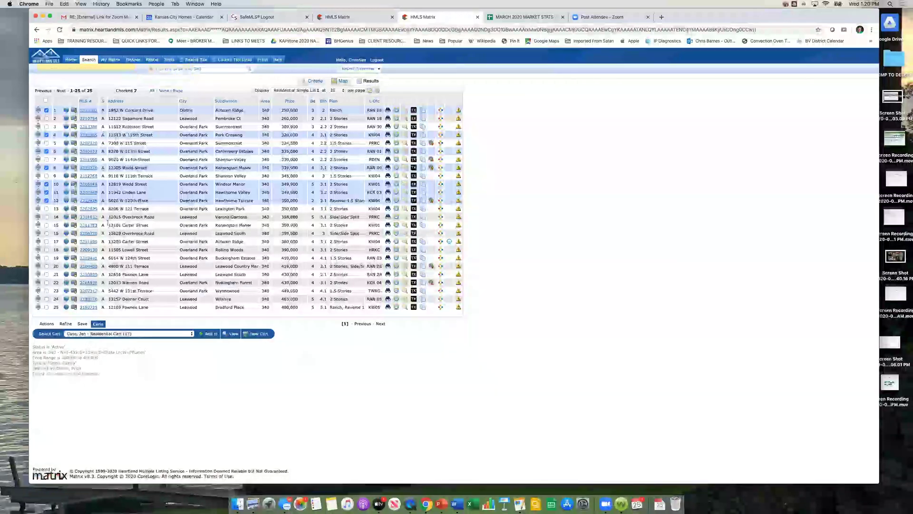
left_click(47, 234)
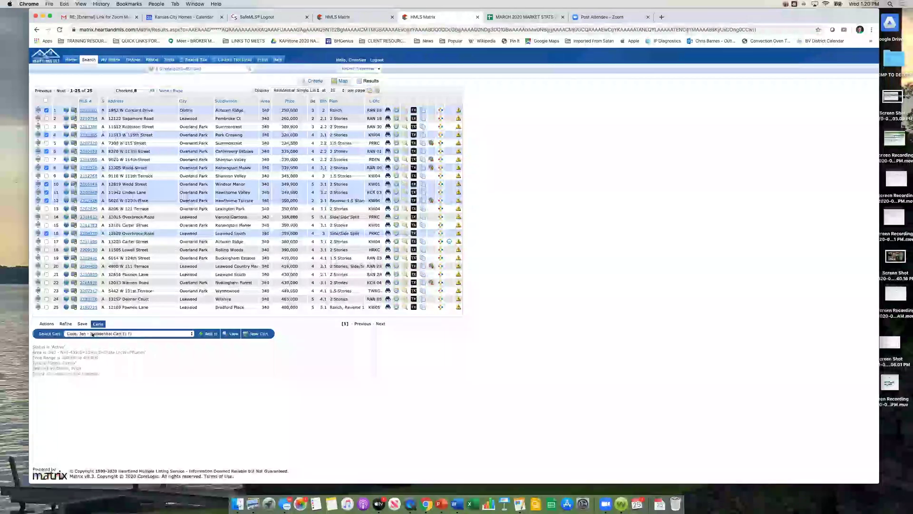
left_click(209, 334)
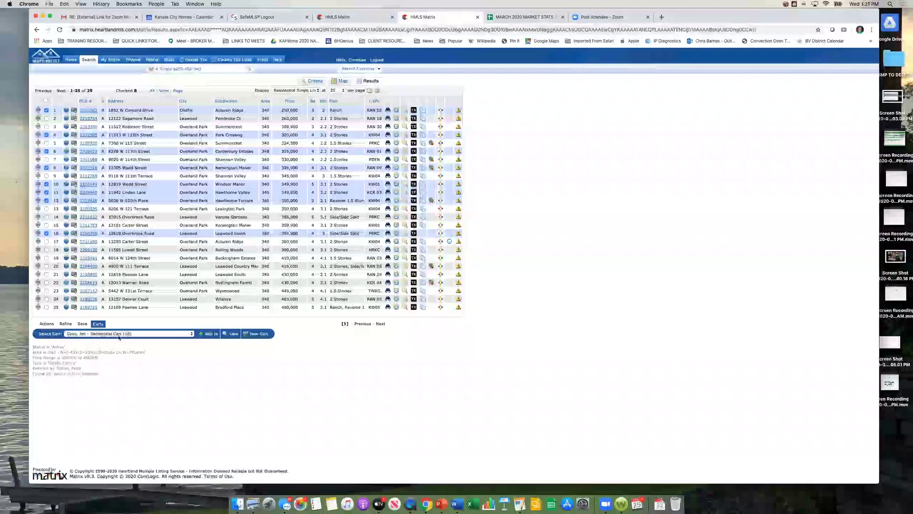
left_click(232, 334)
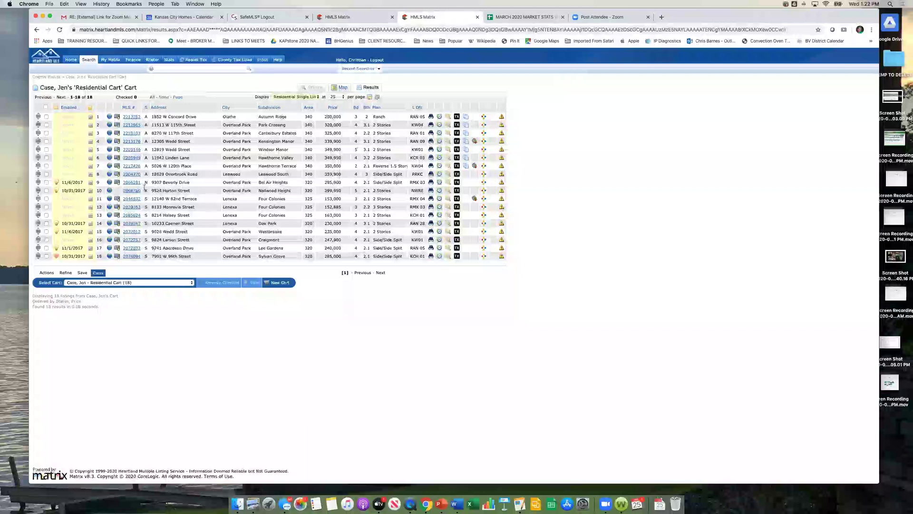
left_click(47, 182)
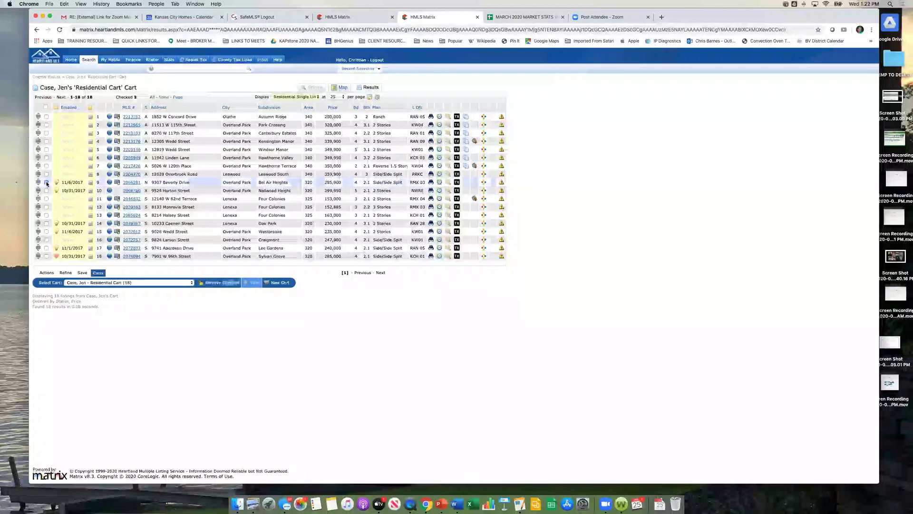
left_click(47, 191)
left_click(46, 199)
left_click(46, 207)
left_click(46, 215)
left_click(47, 223)
left_click(47, 231)
left_click(47, 239)
left_click(47, 248)
left_click(47, 256)
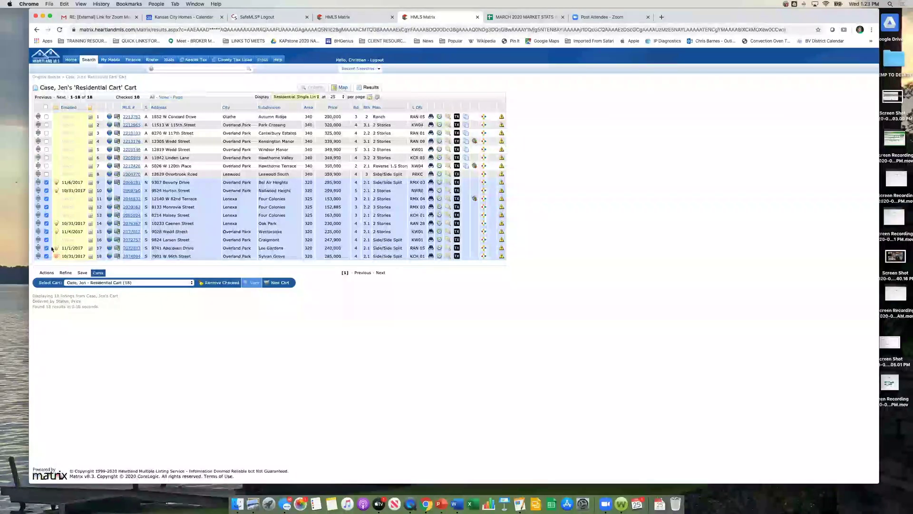
mouse_move(58, 249)
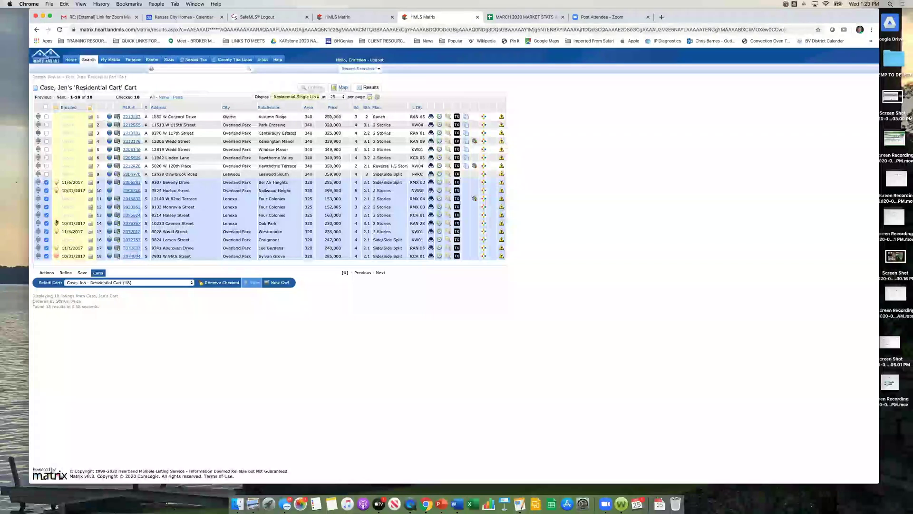
Step: Partially check rows 9, 10, 14, 15, 17 and 18, then clear all checks to start over
left_click(46, 107)
left_click(46, 107)
left_click(46, 182)
left_click(46, 190)
left_click(46, 223)
left_click(46, 232)
left_click(46, 247)
left_click(46, 256)
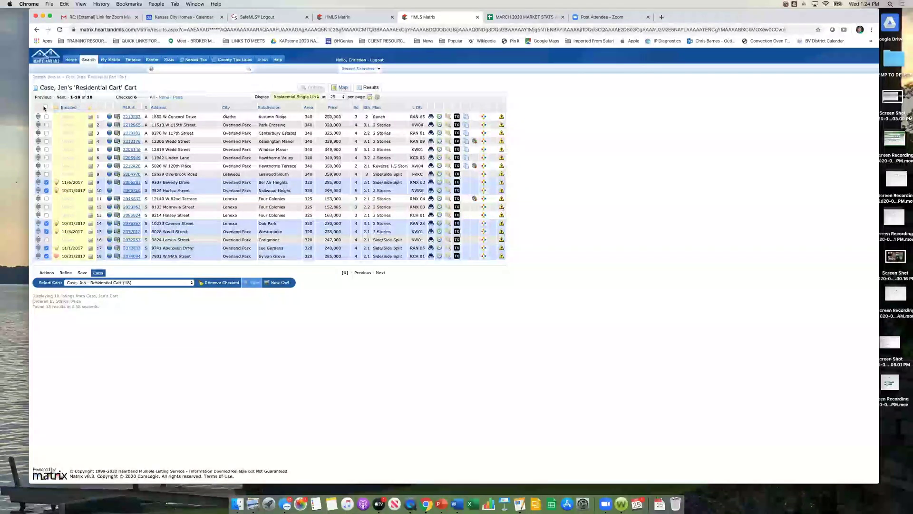
left_click(45, 107)
left_click(46, 107)
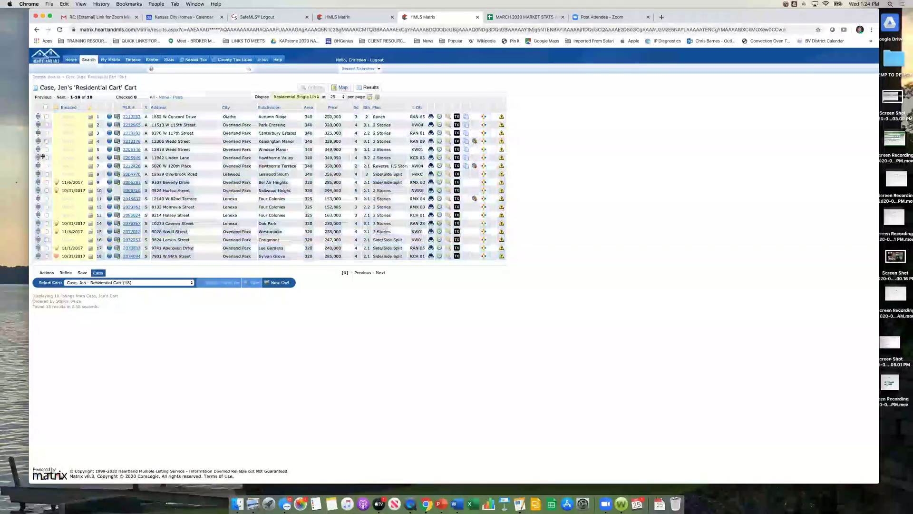
Step: Check all ten listings in rows 9–18 and remove them from the cart
left_click(46, 182)
left_click(46, 190)
left_click(46, 198)
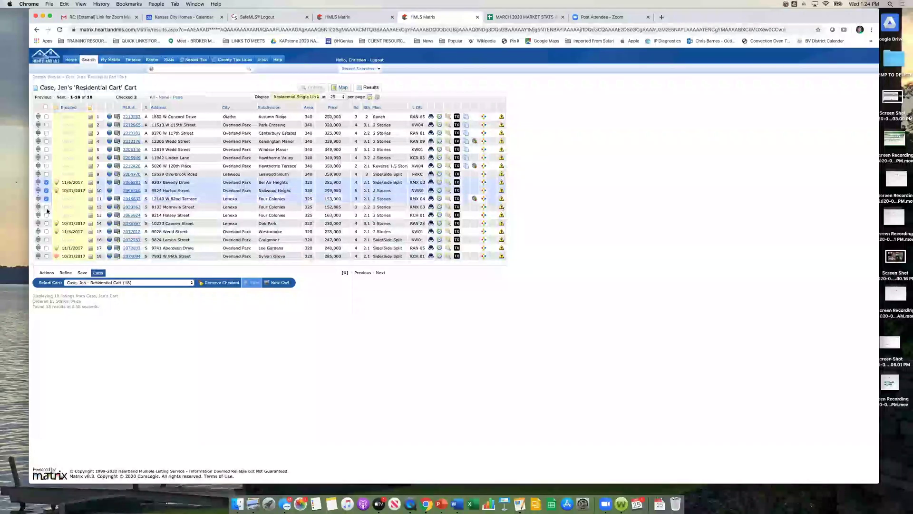
left_click(46, 207)
left_click(46, 215)
left_click(46, 223)
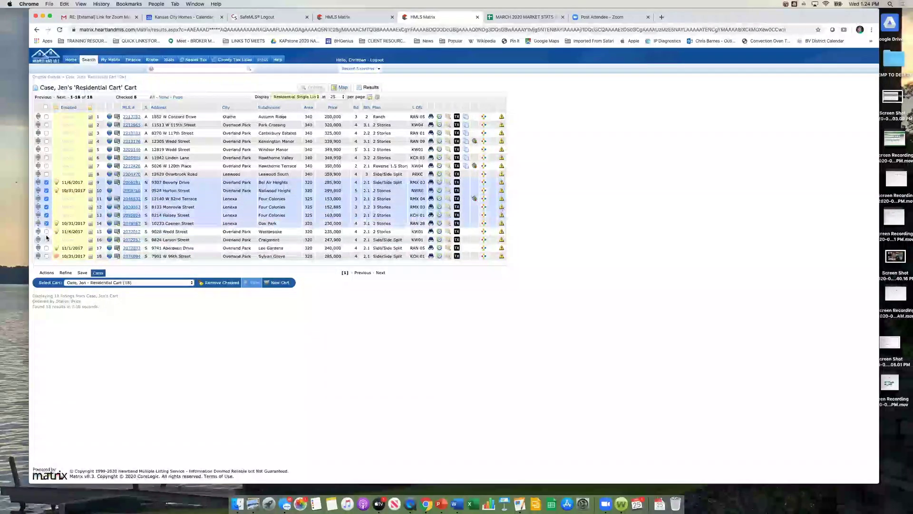
left_click(46, 231)
left_click(46, 239)
left_click(46, 248)
left_click(46, 256)
left_click(216, 282)
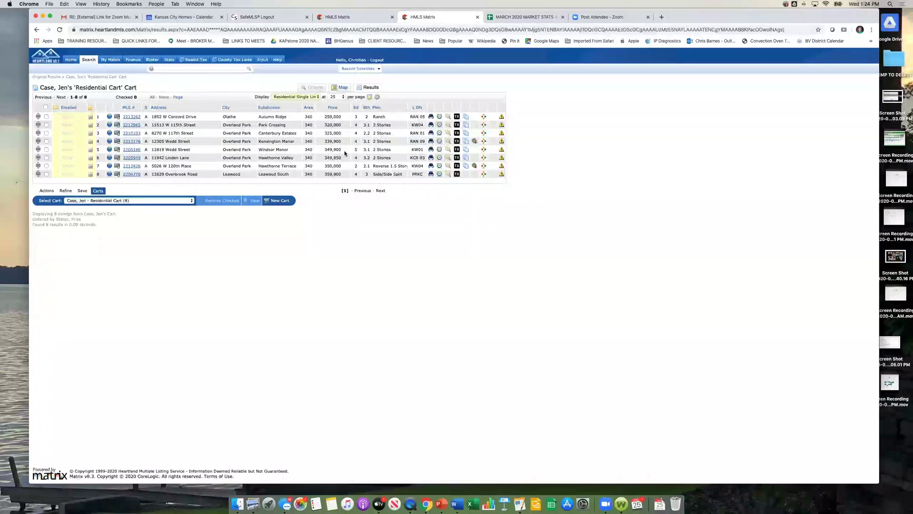
Step: Select all 8 remaining cart listings and send them to a Cloud CMA report
left_click(45, 107)
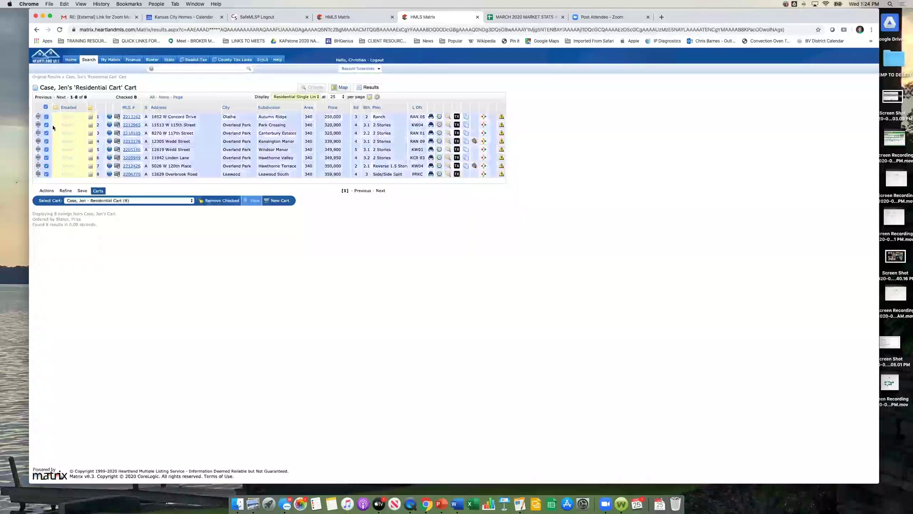
left_click(46, 191)
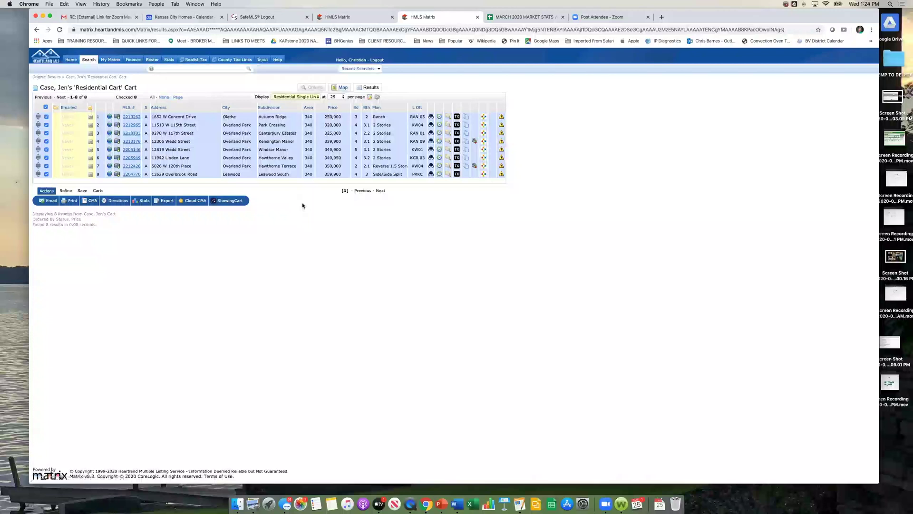
left_click(46, 107)
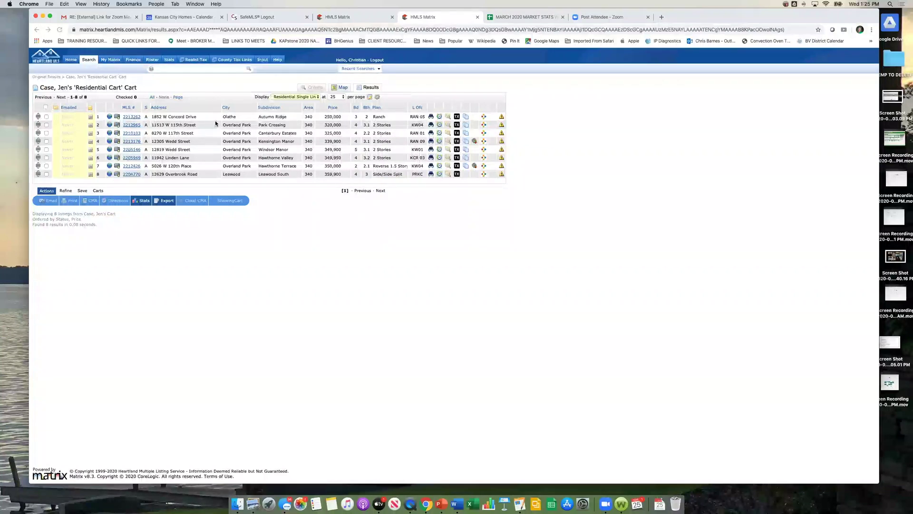
left_click(45, 107)
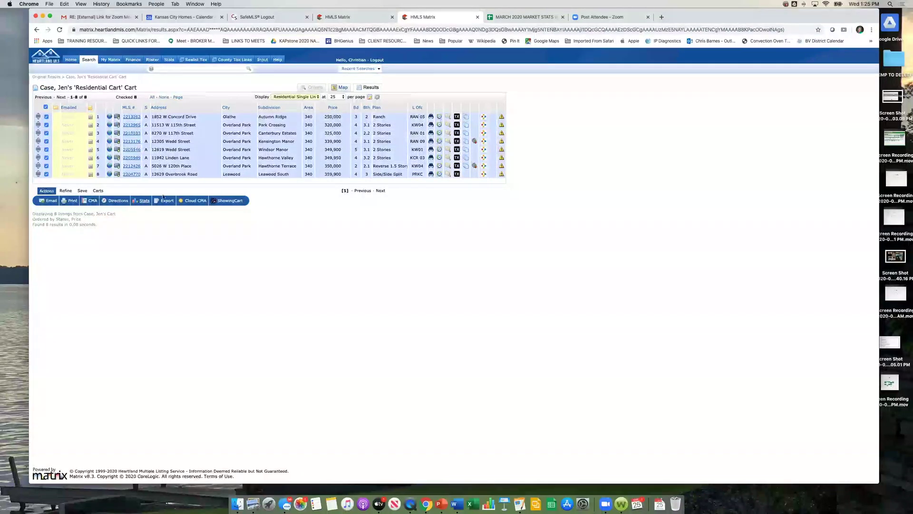
left_click(186, 202)
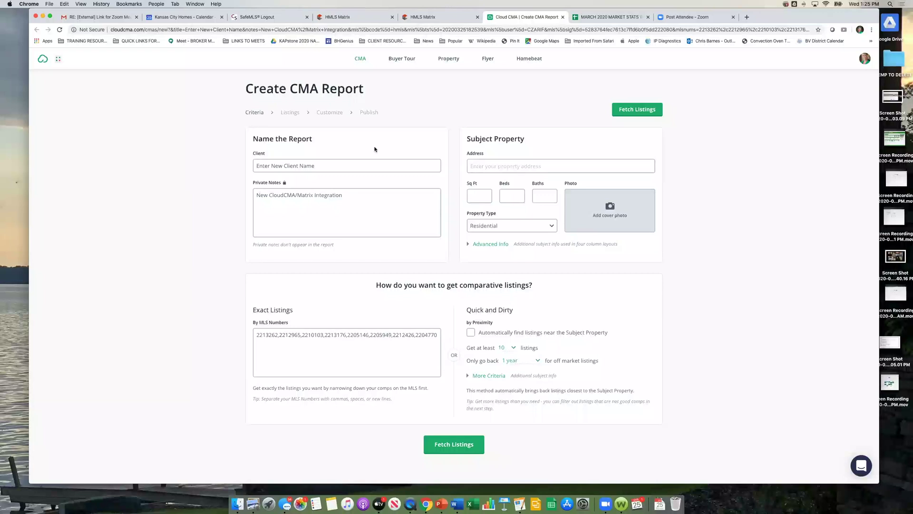
Step: Return to the HMLS Matrix tab showing the 8-listing cart results
left_click(413, 17)
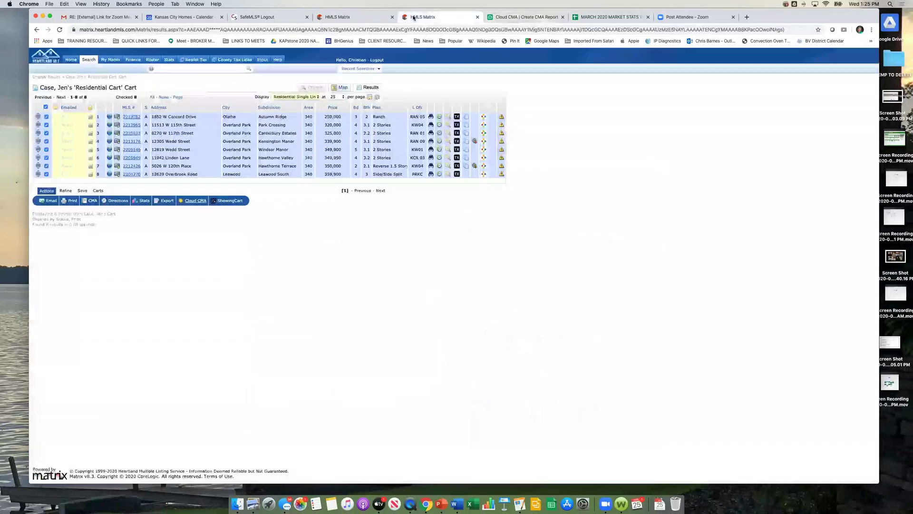
Step: Uncheck all 8 cart listings and go to the Matrix Home dashboard
left_click(46, 108)
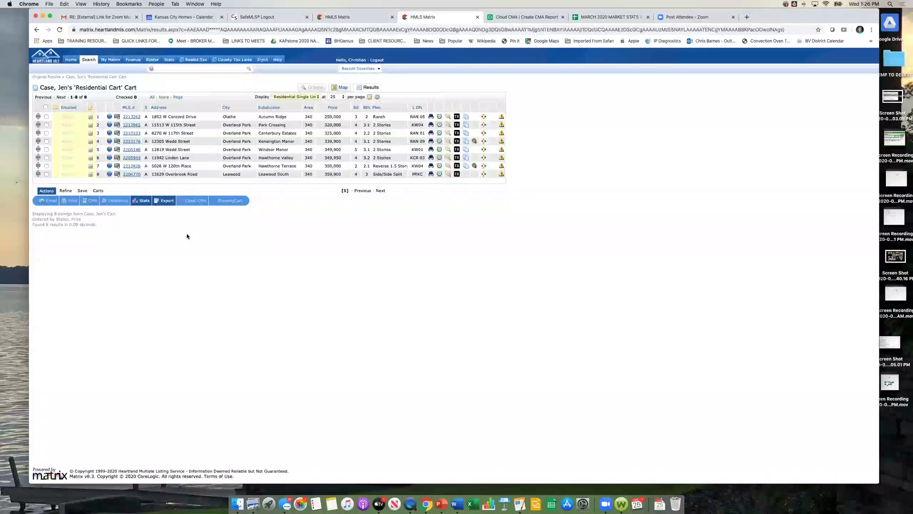
left_click(70, 59)
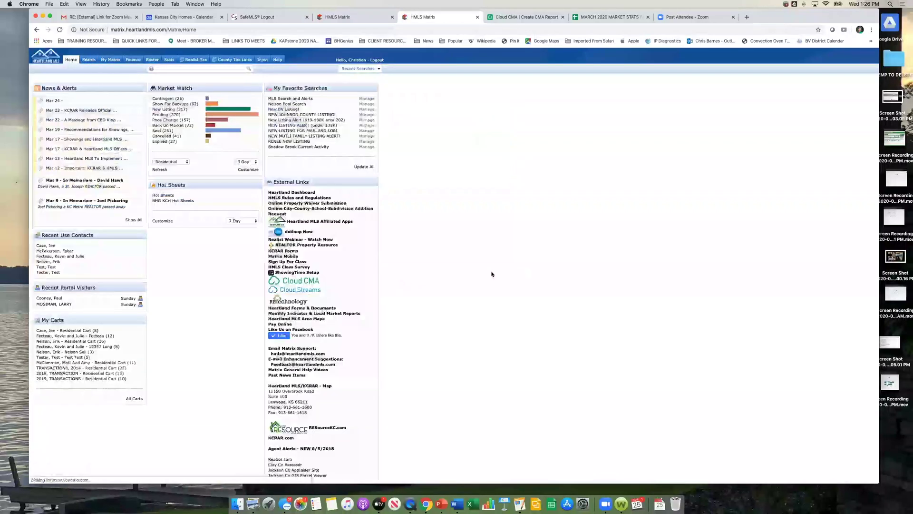
Step: Open Heartland MLS Area Maps from the Home page's External Links in a new tab
scroll(432, 312, "down", 5)
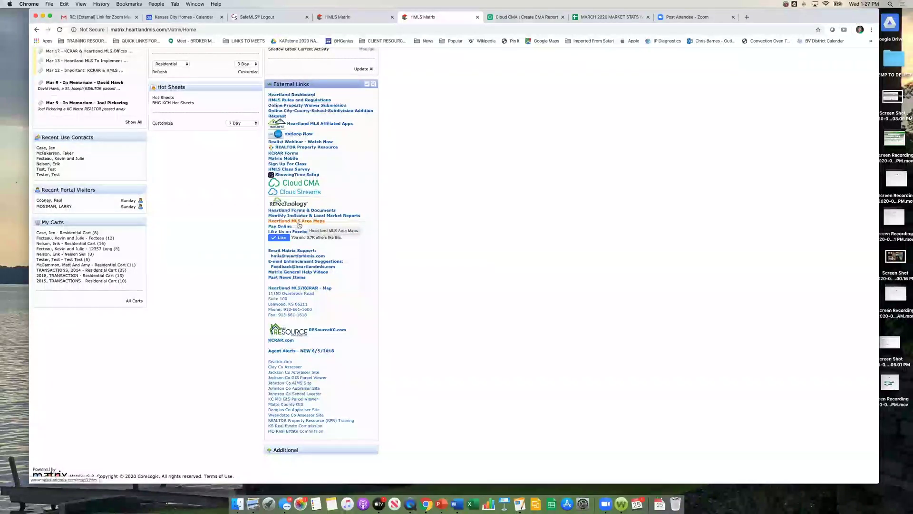
left_click(300, 223)
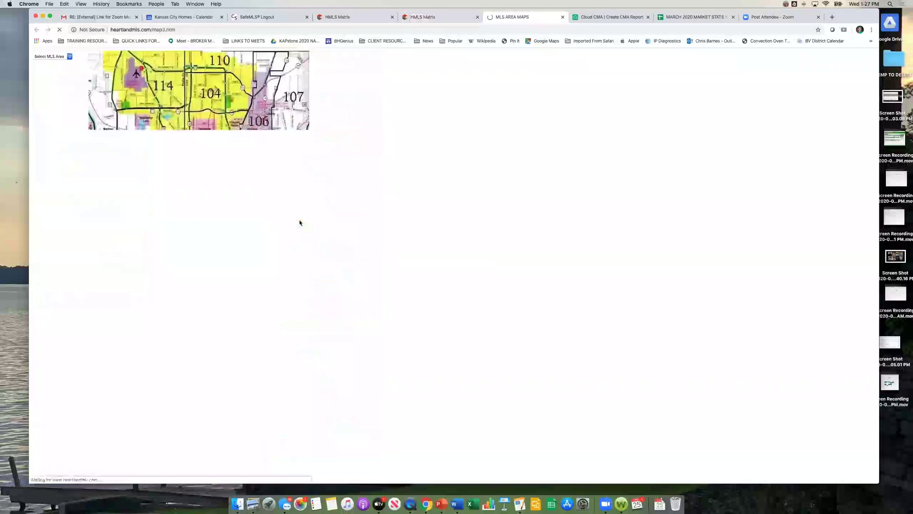
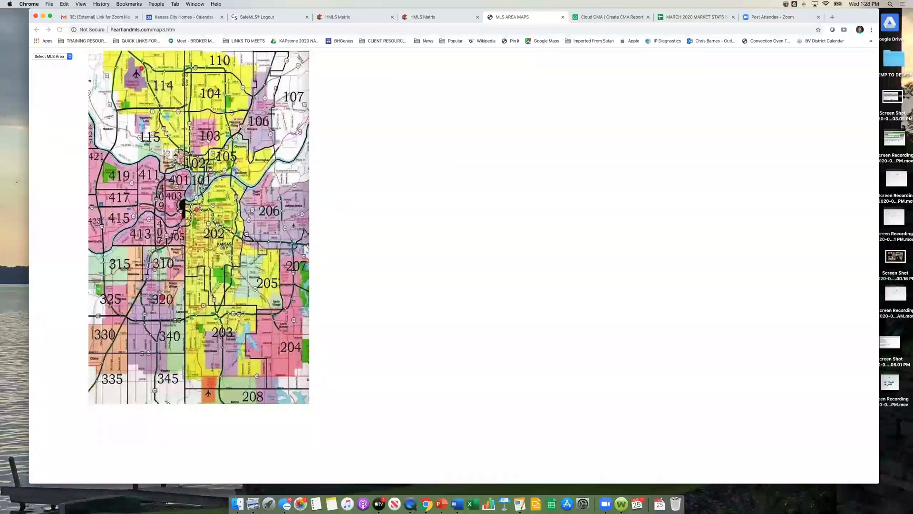
Step: Pick MLS area 202 to show the Kansas City, MO south-of-the-river area map
left_click(69, 56)
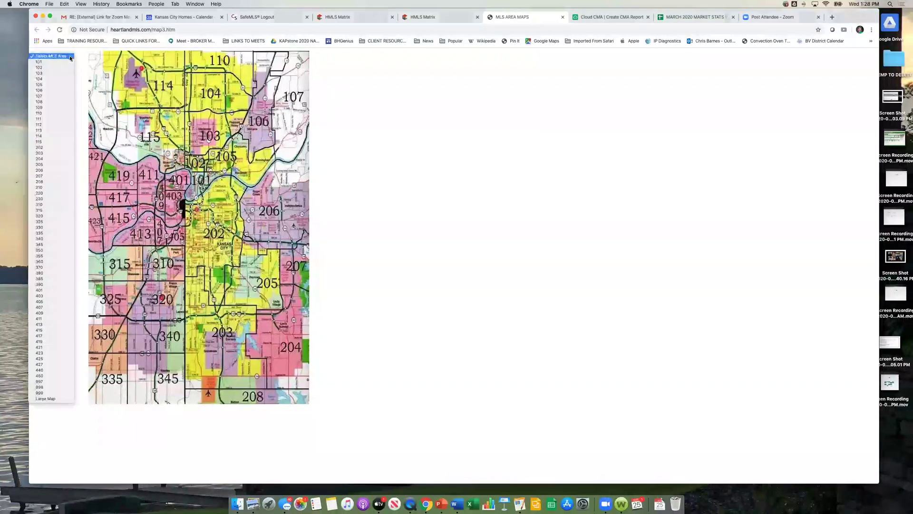
left_click(375, 92)
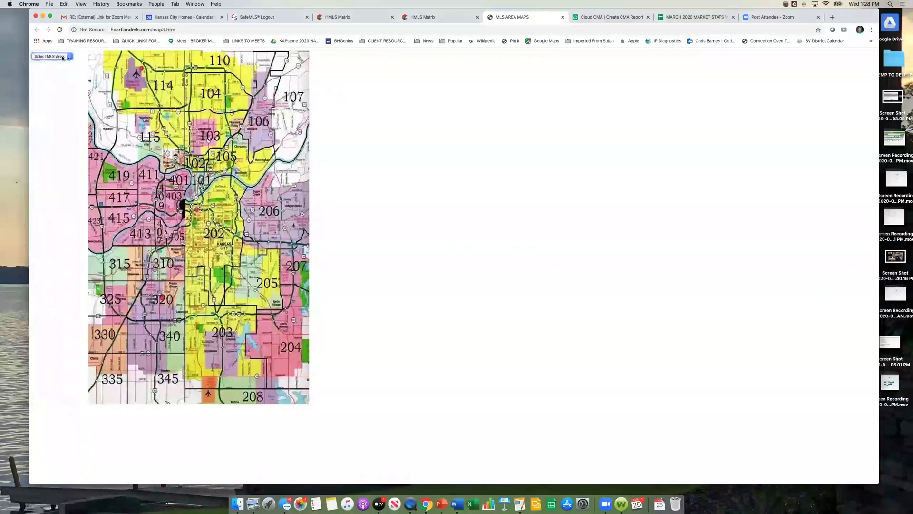
left_click(69, 57)
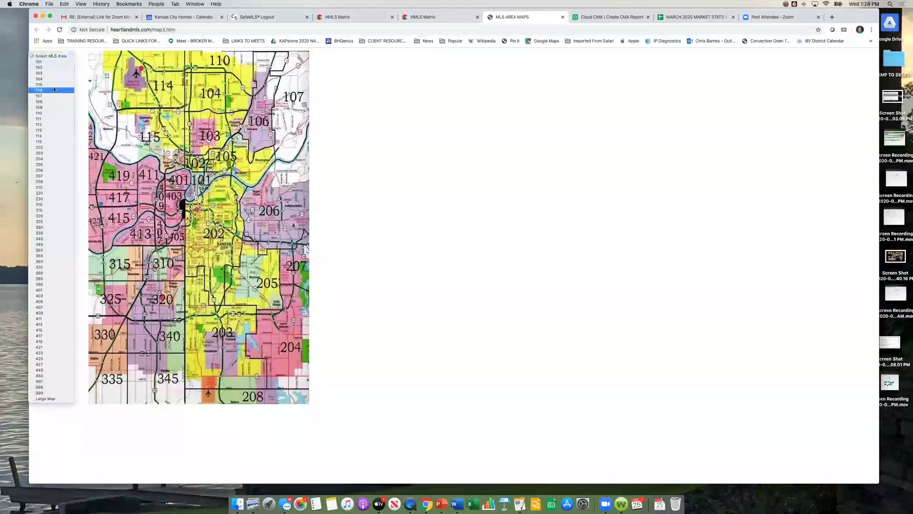
left_click(59, 148)
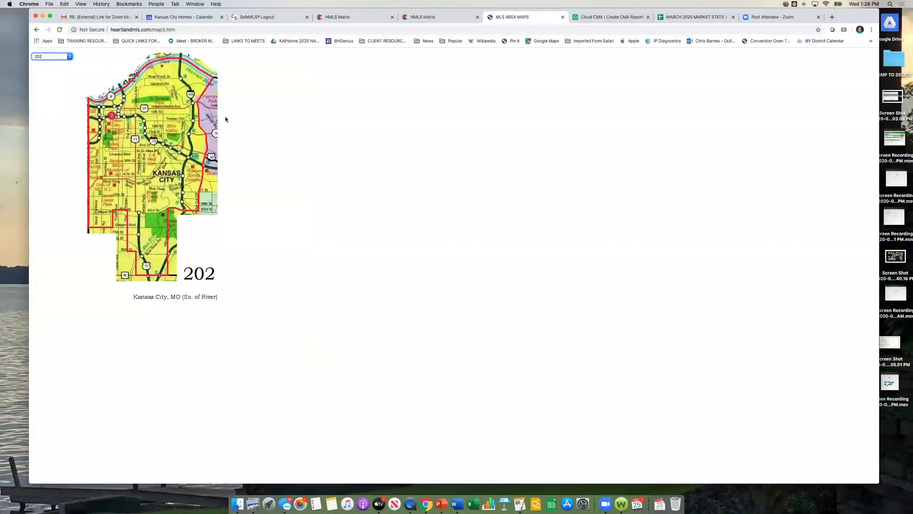
left_click(260, 135)
Step: Close the area maps tab and scroll back to the top of the Matrix home page
left_click(564, 17)
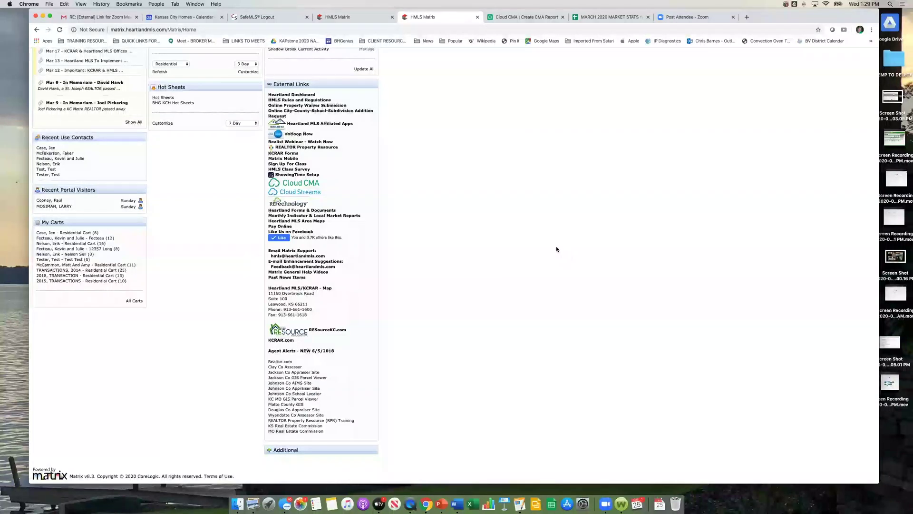
scroll(512, 264, "up", 3)
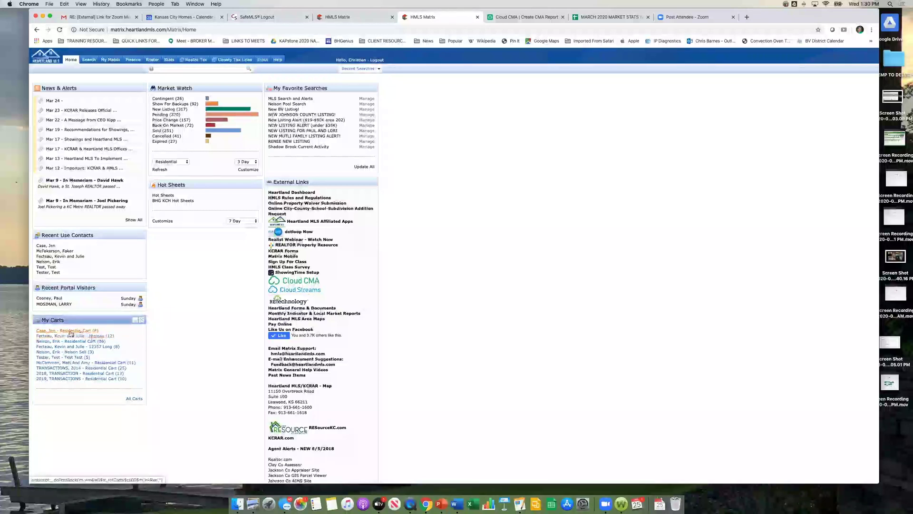
left_click(71, 332)
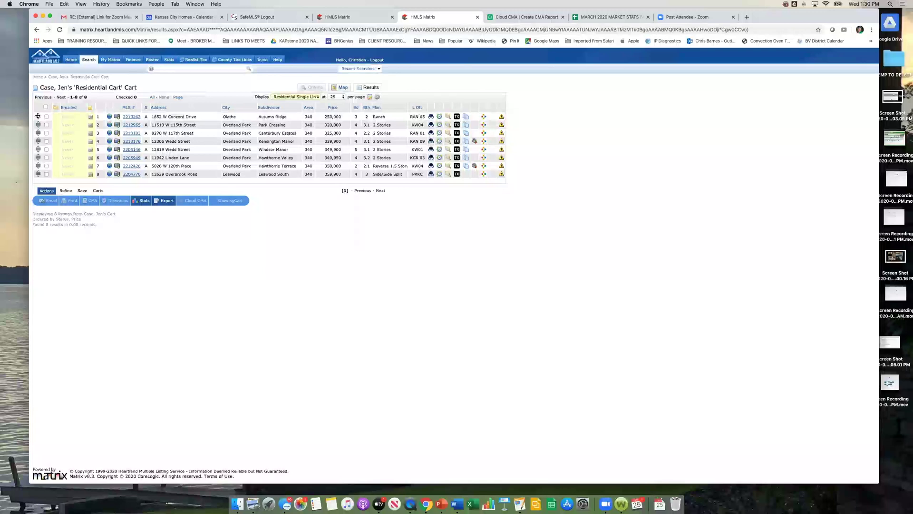
left_click_drag(38, 116, 37, 151)
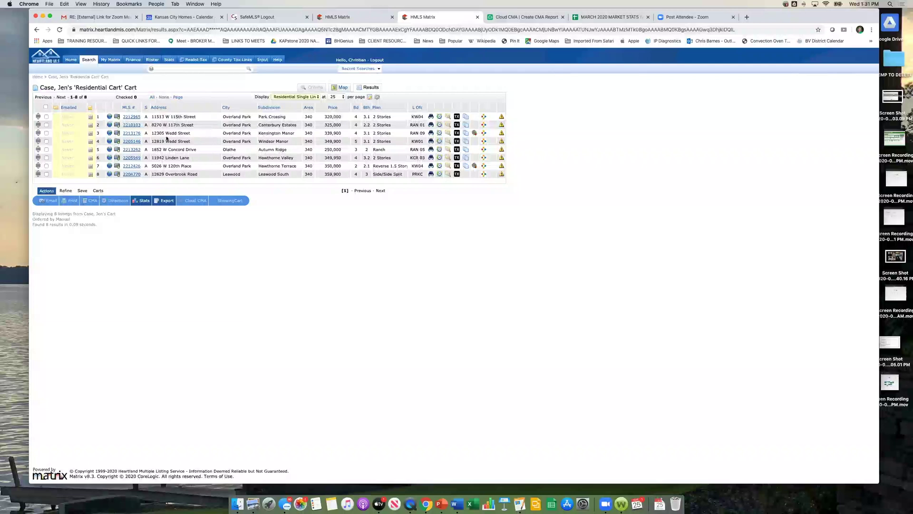
left_click(46, 107)
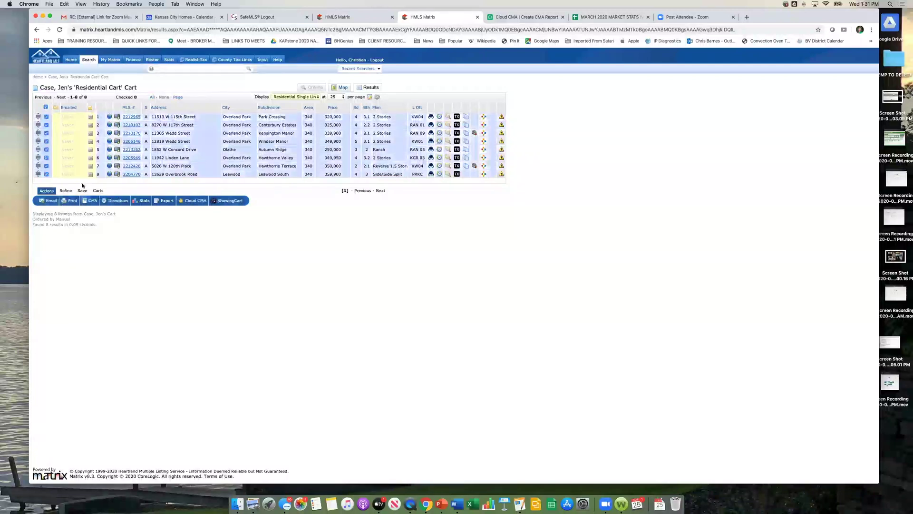
left_click(74, 201)
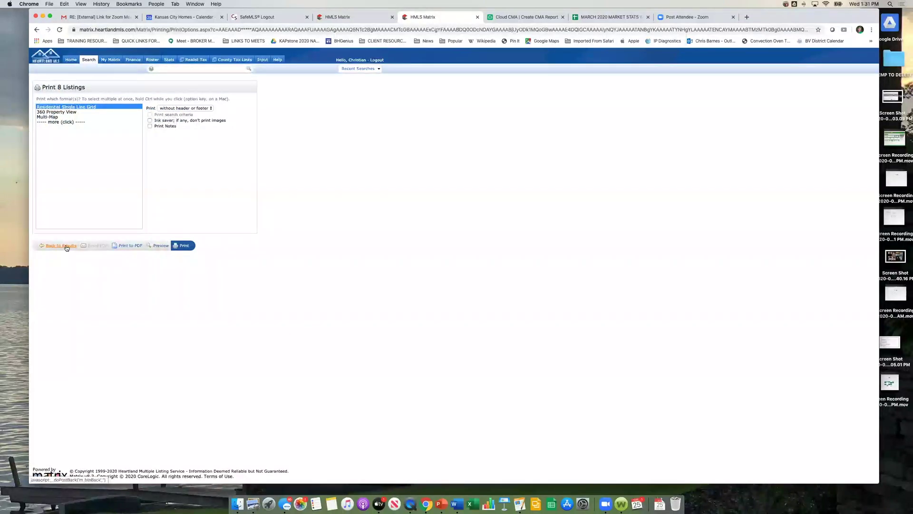
left_click(66, 246)
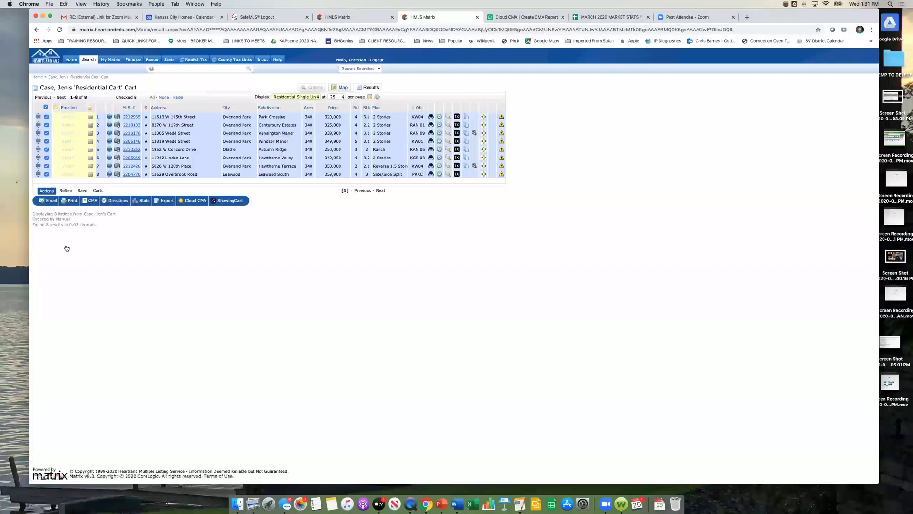
left_click(45, 107)
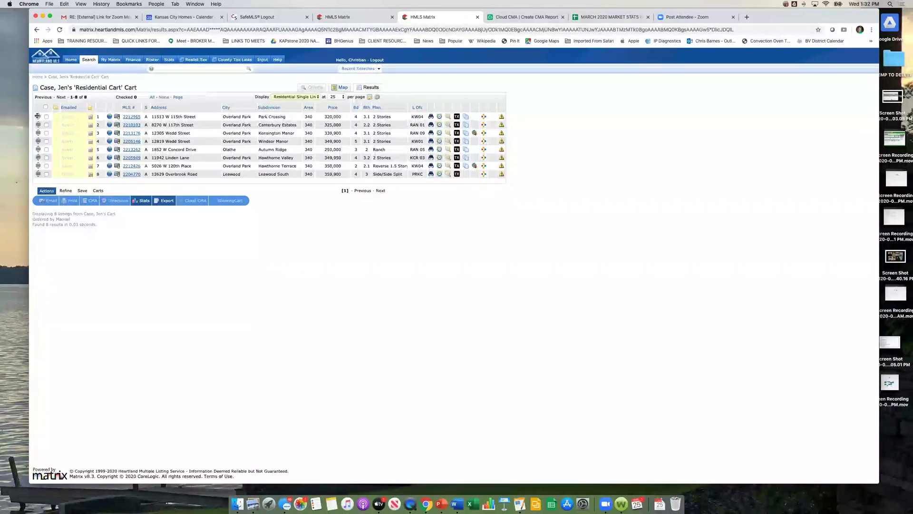
left_click_drag(37, 116, 39, 162)
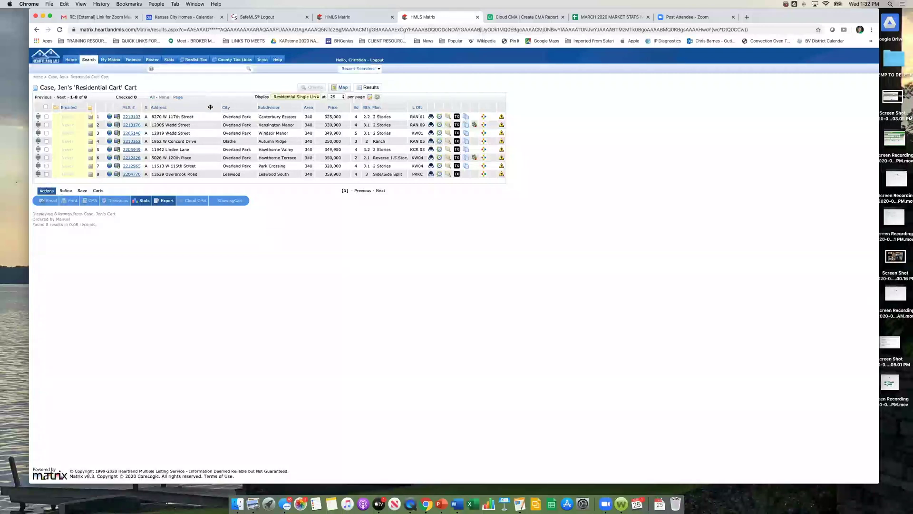
left_click_drag(220, 106, 376, 107)
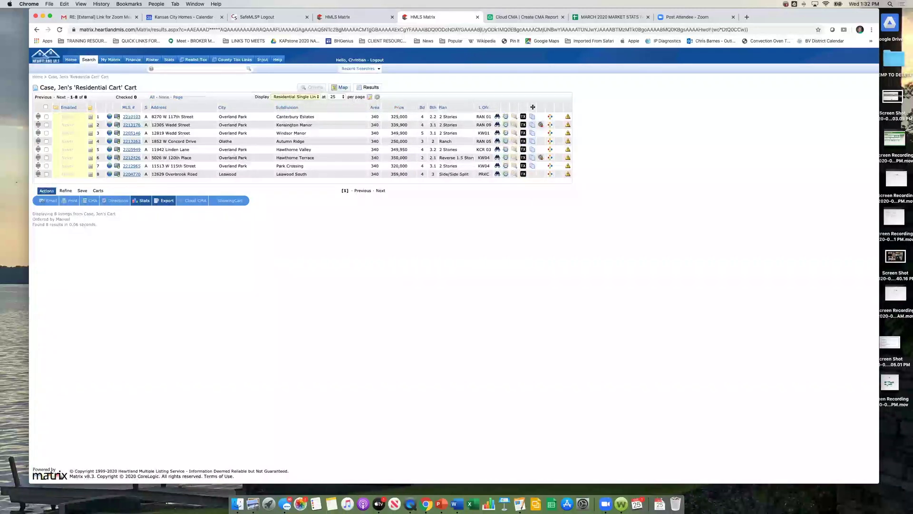
left_click_drag(568, 107, 357, 107)
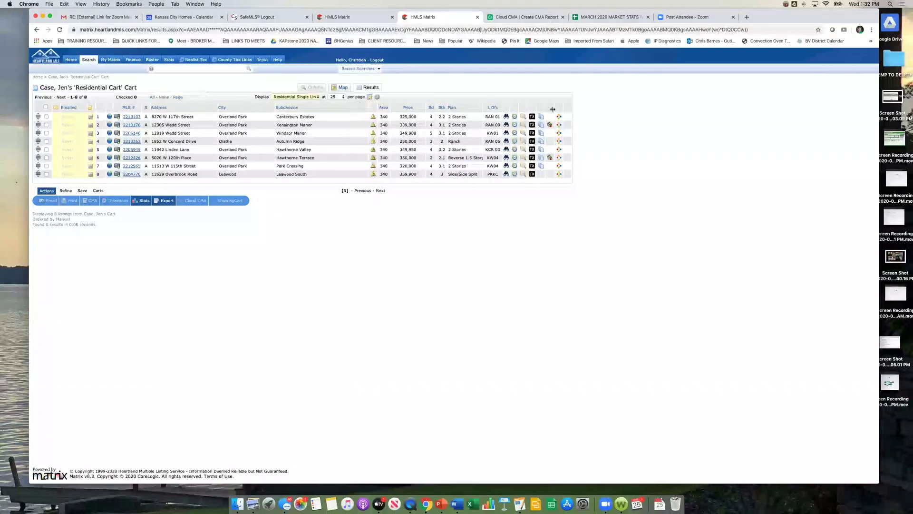
left_click_drag(373, 107, 564, 109)
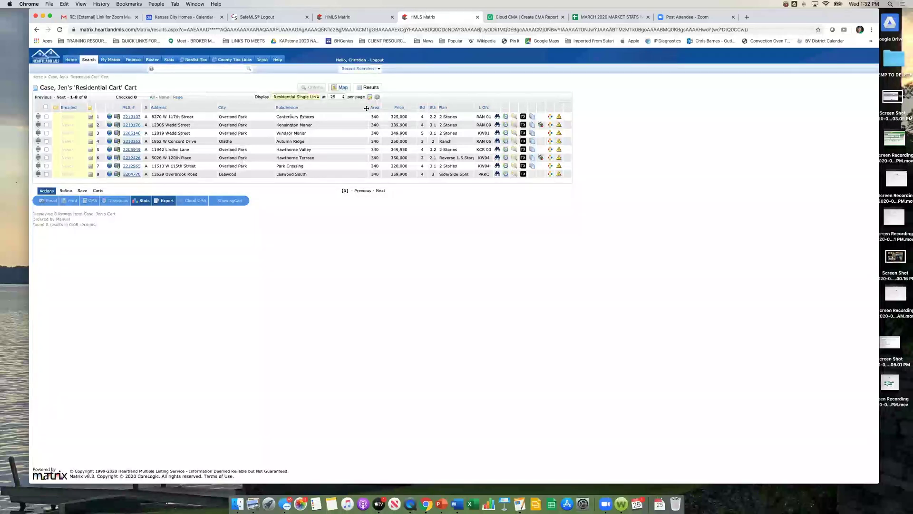
left_click_drag(375, 104, 311, 104)
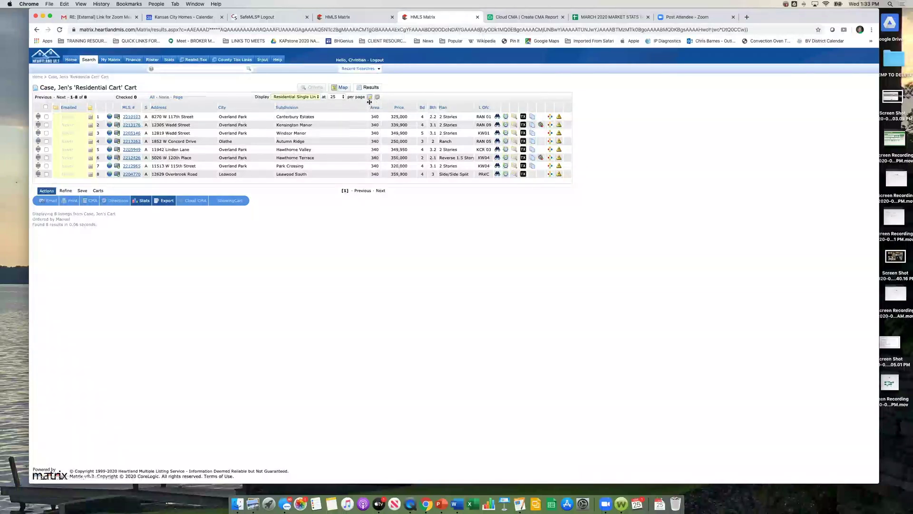
left_click_drag(369, 102, 322, 107)
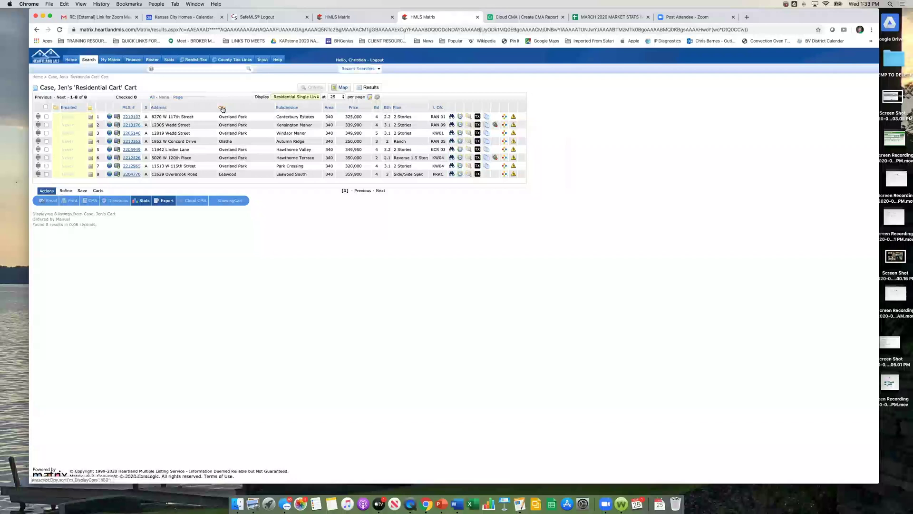
Step: Sort the cart listings by Subdivision and then by bedrooms
left_click(287, 109)
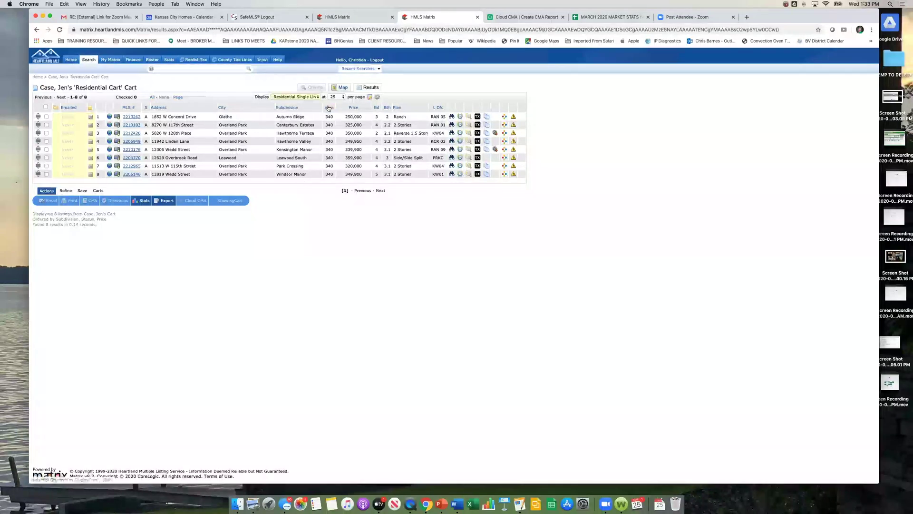
left_click(375, 108)
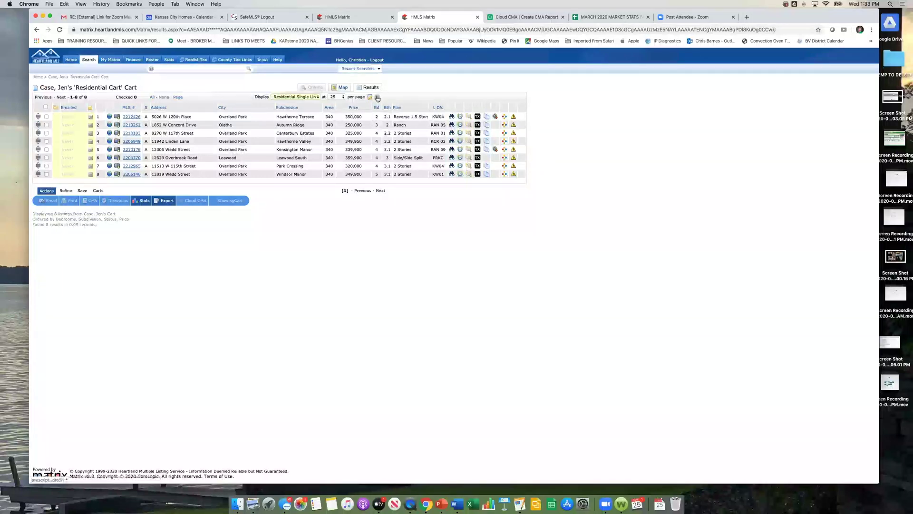
left_click(378, 98)
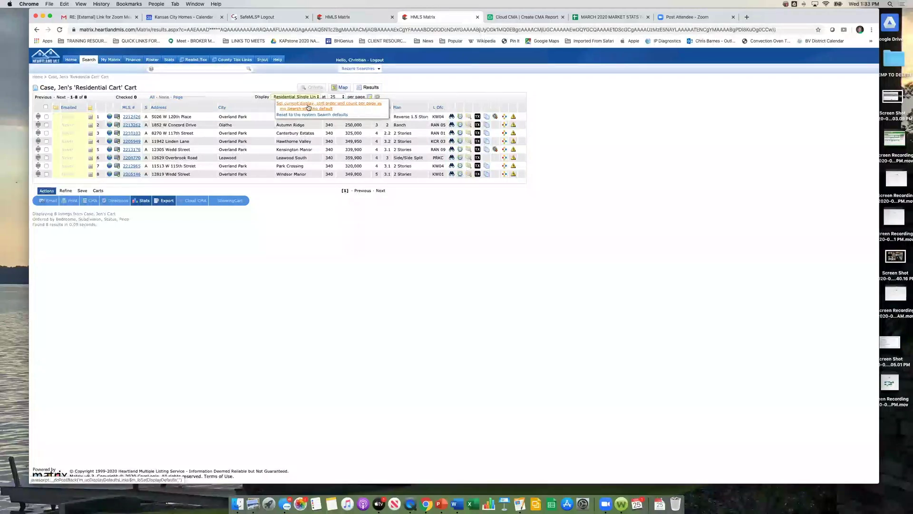
Step: Save the current display as the search default, then set 100 per page and save that default
left_click(308, 107)
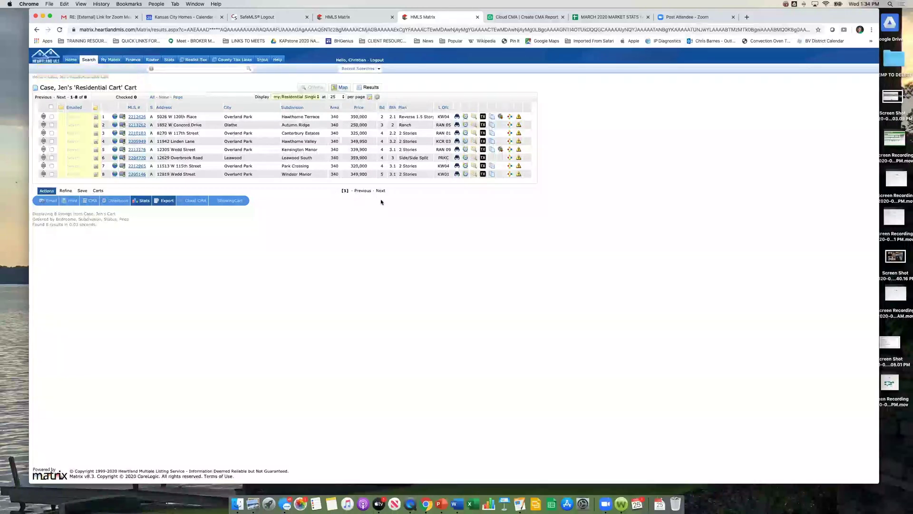
left_click(345, 96)
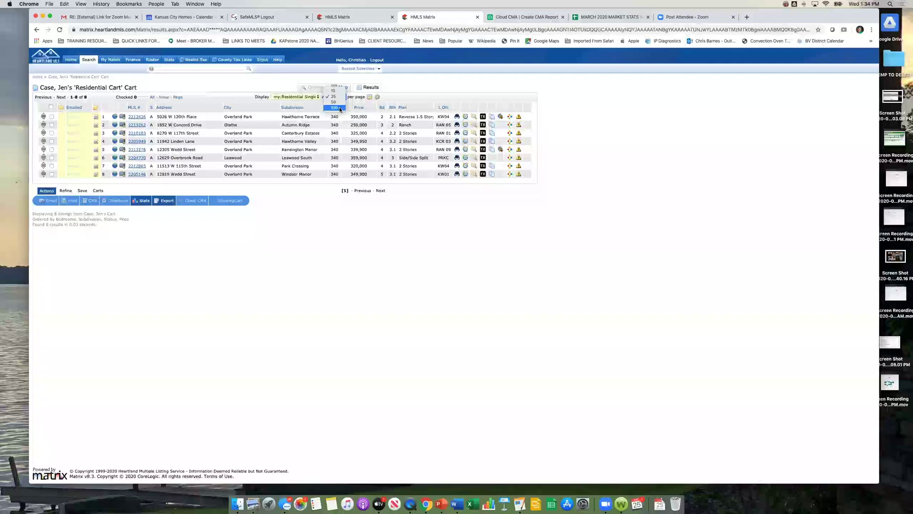
left_click(340, 108)
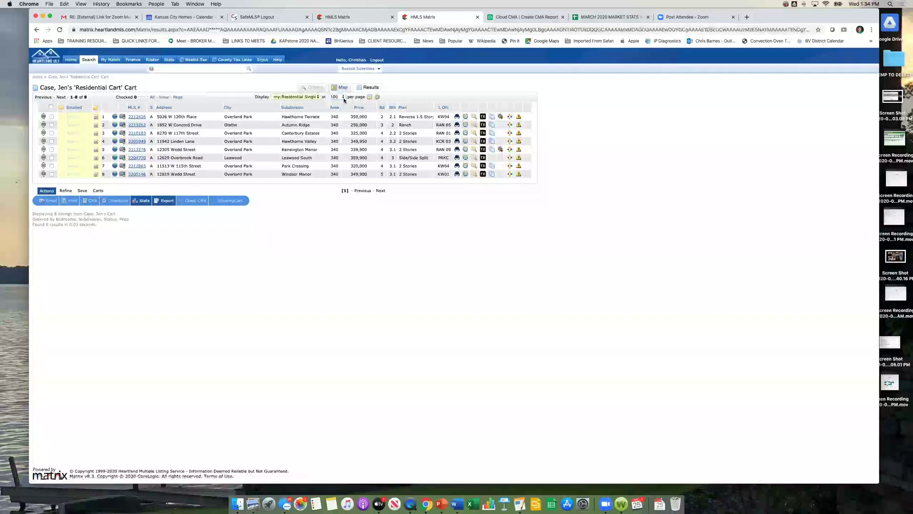
left_click(370, 97)
left_click(374, 104)
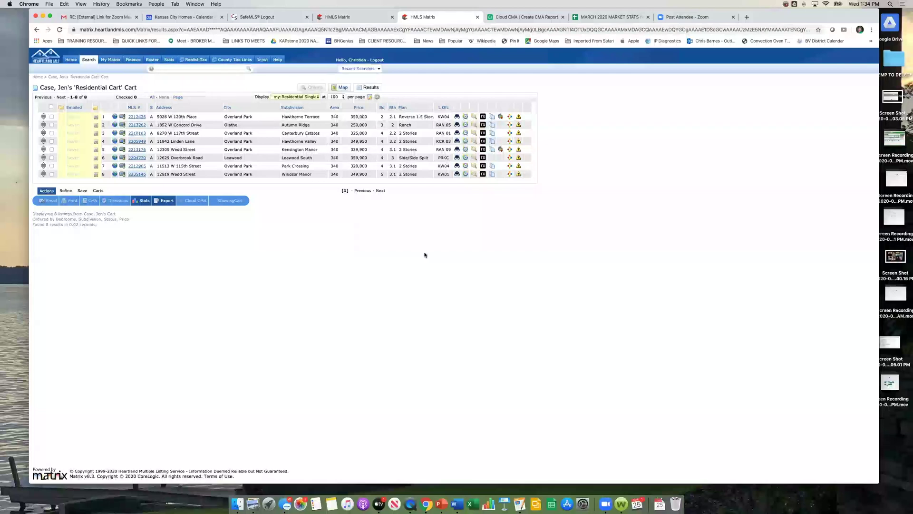
Step: Open the Residential detail search form and limit the status to Active listings
mouse_move(89, 60)
left_click(95, 80)
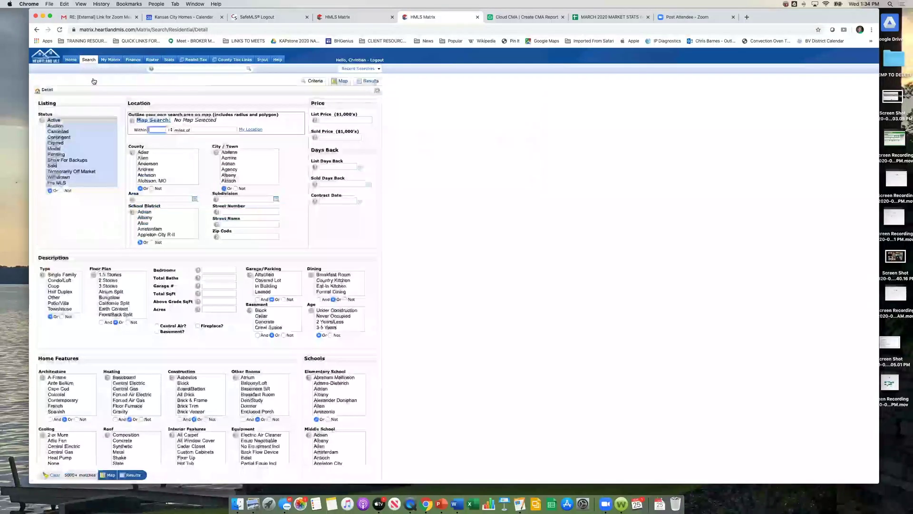
left_click(72, 120)
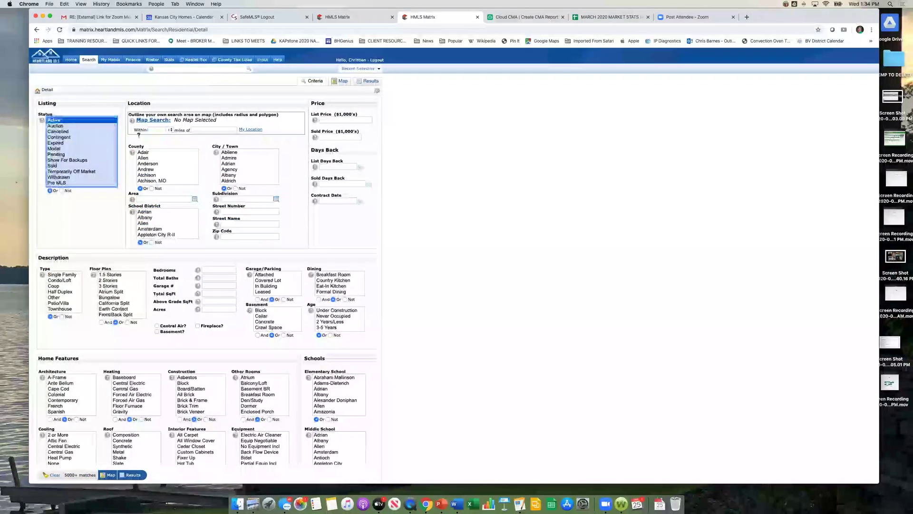
left_click(375, 68)
Step: Rerun the most recent search and start a new cart for the checked listings
left_click(360, 79)
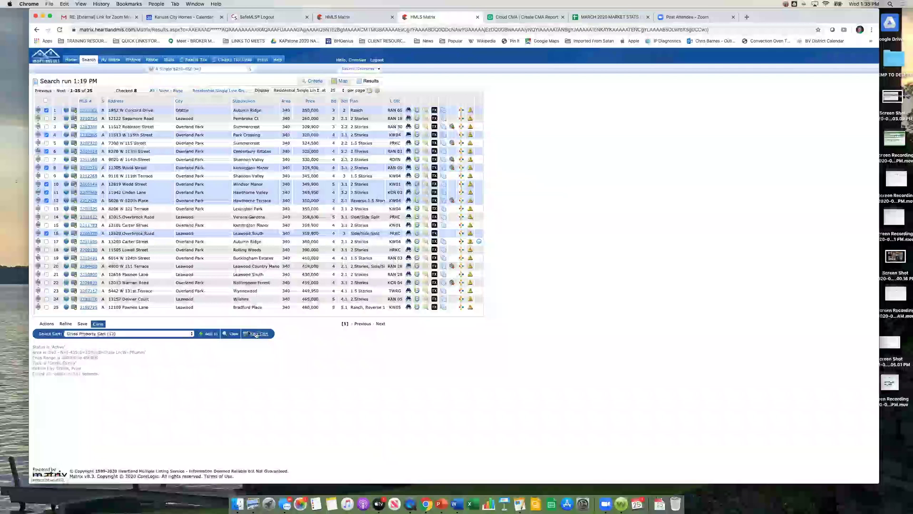
left_click(256, 334)
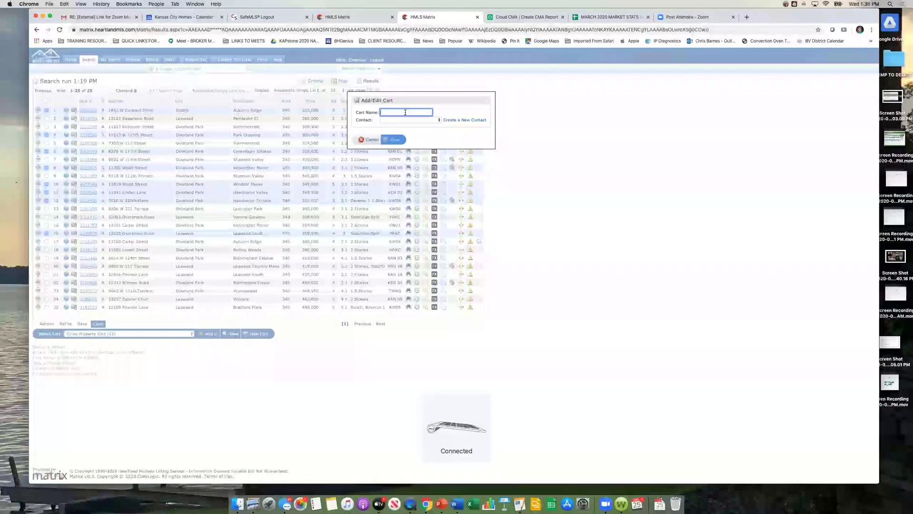
Step: Enter the client's buying-cart name, then start and cancel a new contact form
type("Jen's Buy")
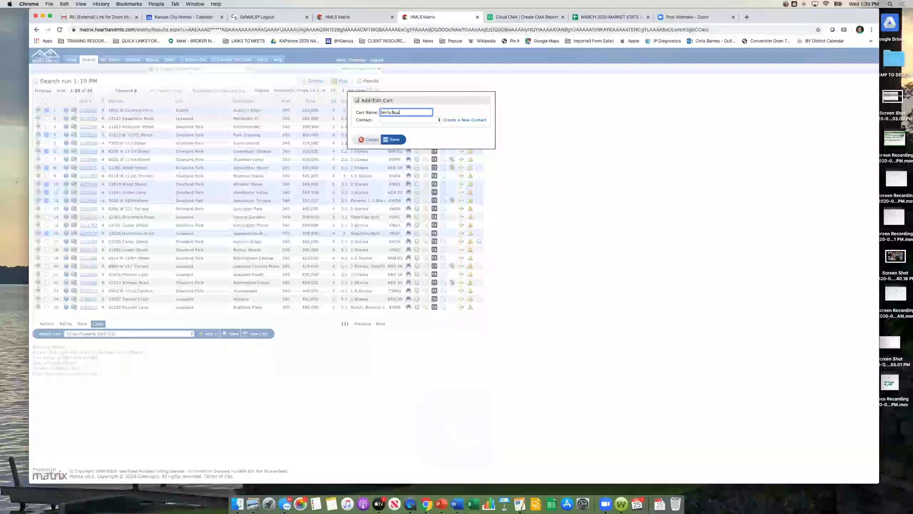
type("ing Cart")
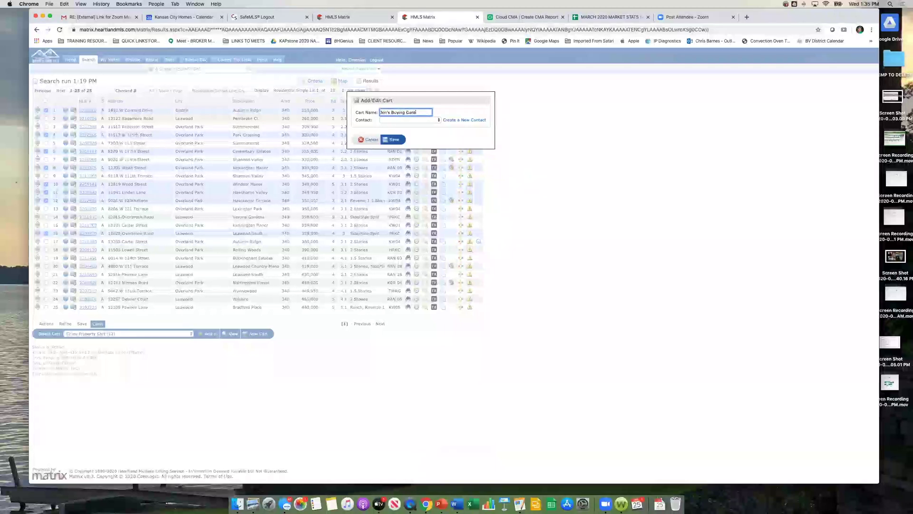
left_click(439, 122)
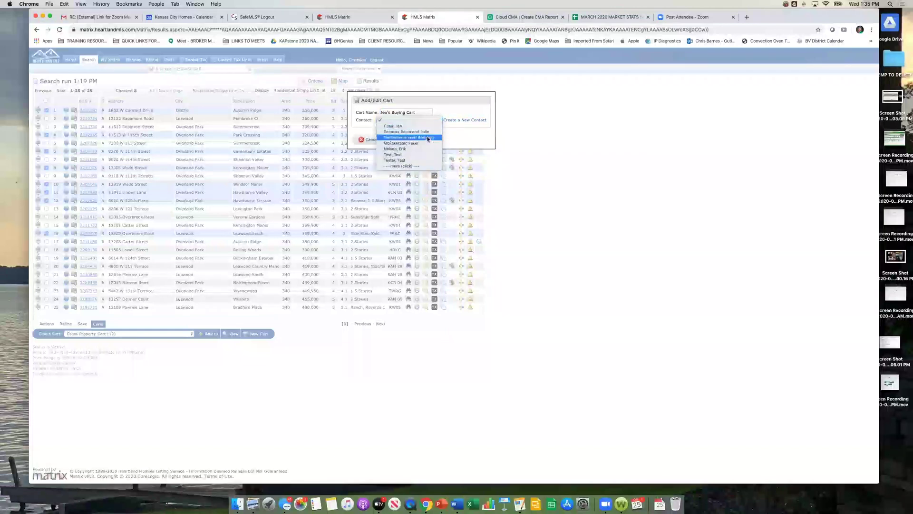
left_click(451, 118)
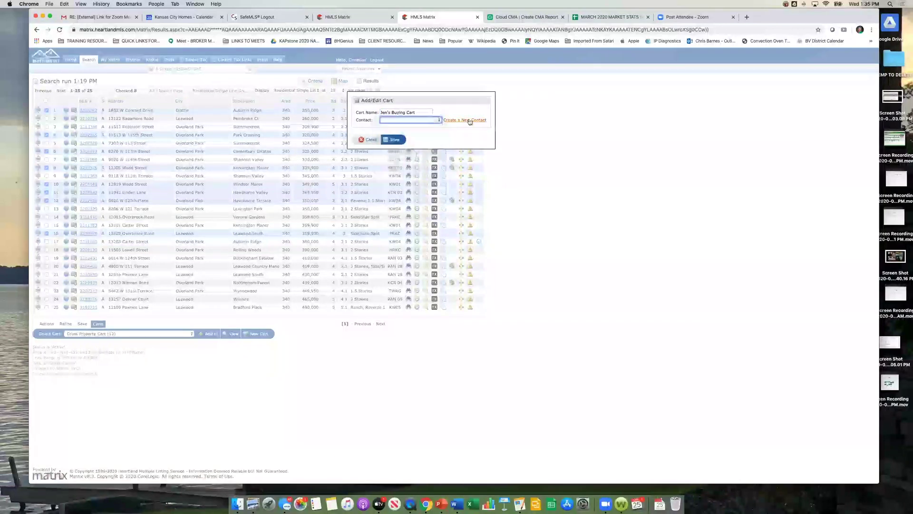
left_click(467, 120)
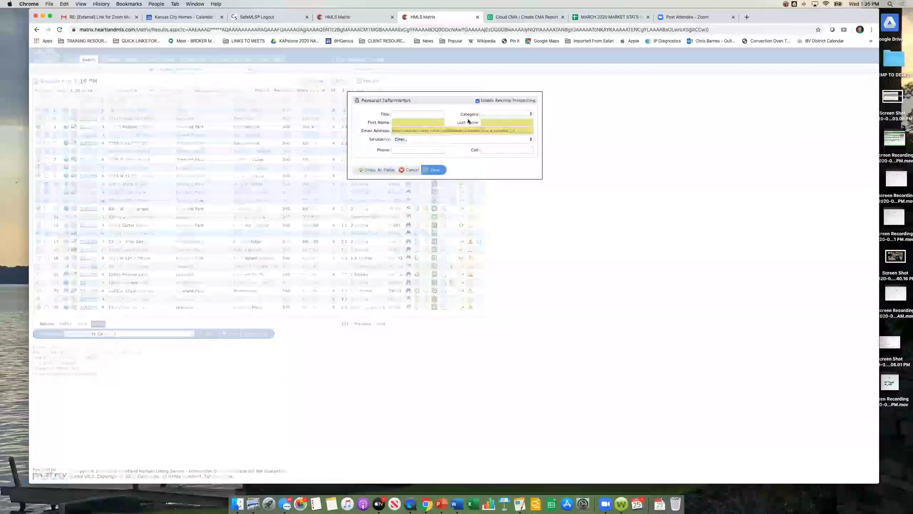
left_click(422, 121)
left_click(489, 121)
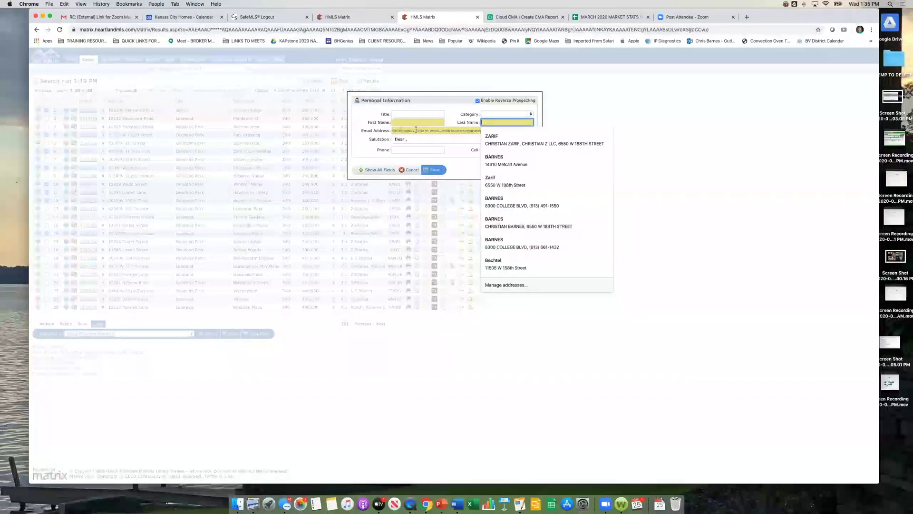
left_click(587, 129)
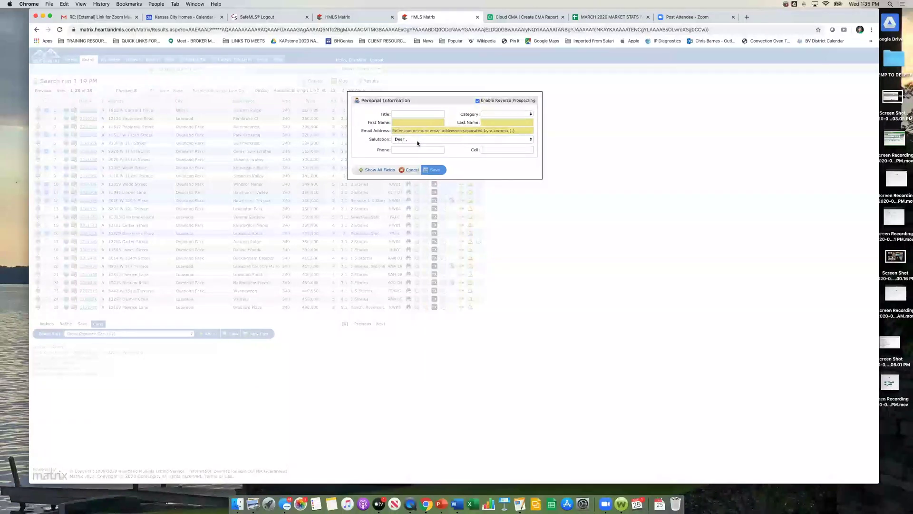
left_click(418, 139)
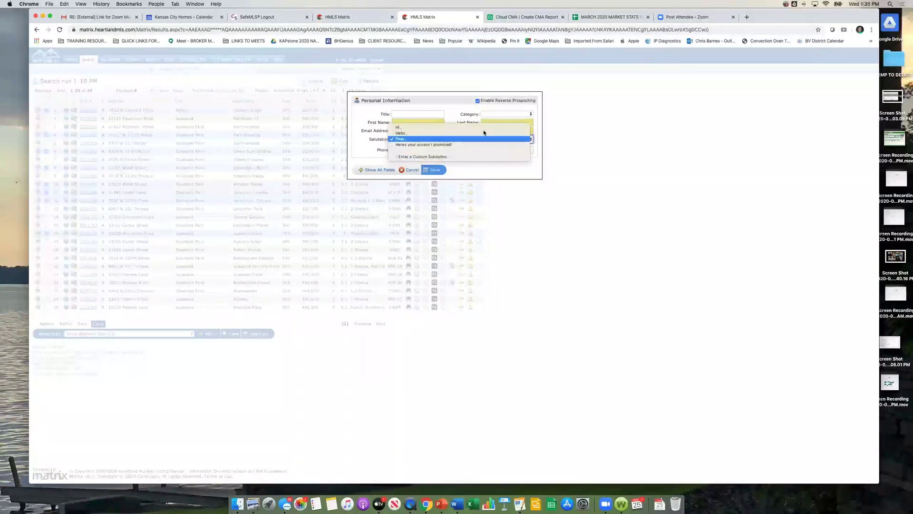
left_click(574, 127)
left_click(410, 170)
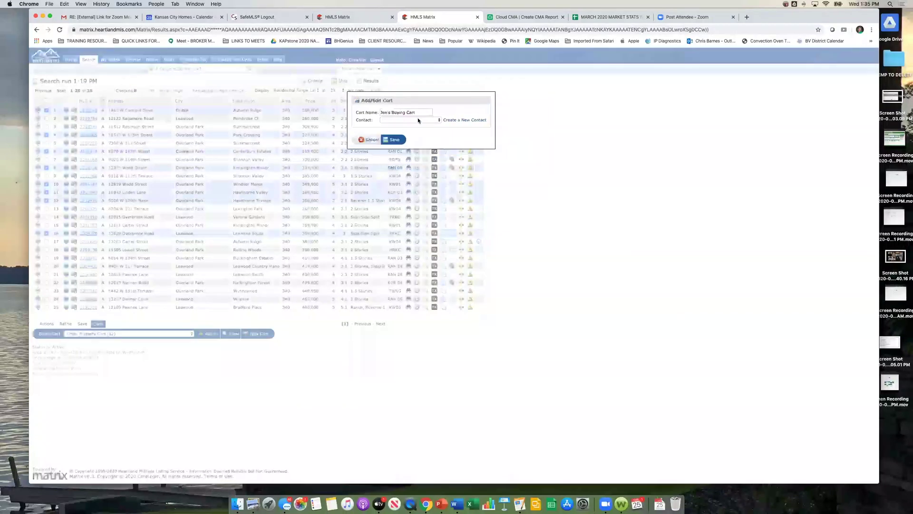
Step: Link the cart to the client's existing contact and save it with the 8 listings
left_click(439, 120)
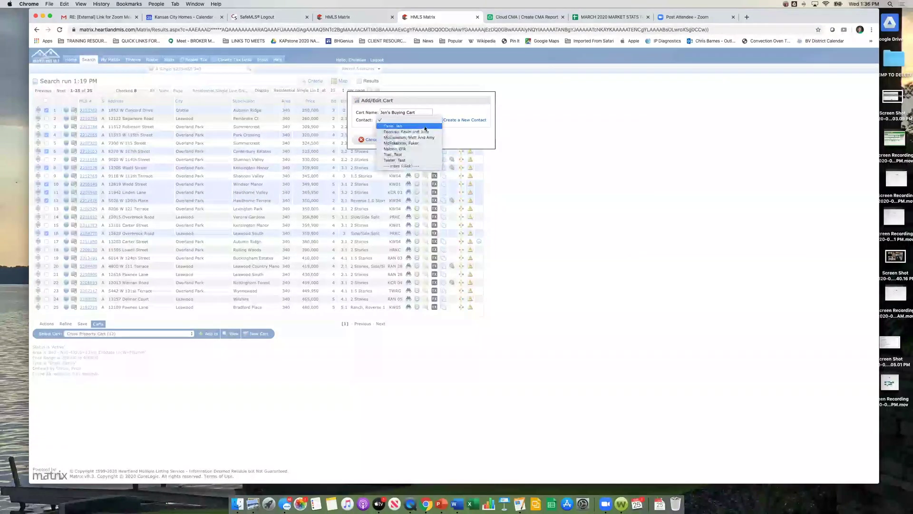
left_click(425, 127)
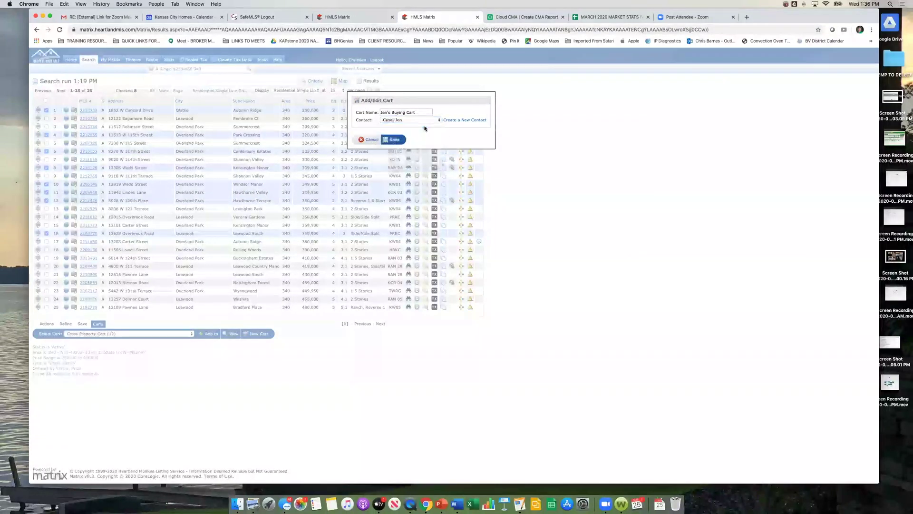
left_click(396, 139)
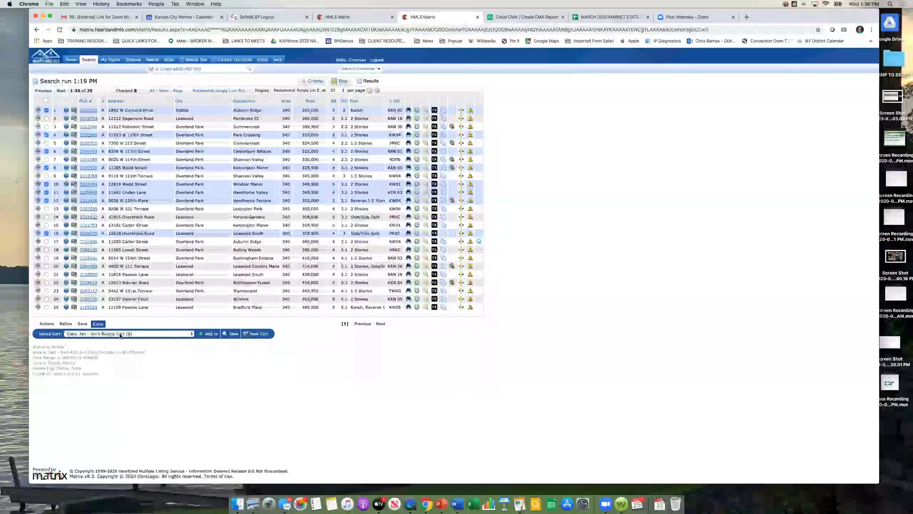
left_click(192, 334)
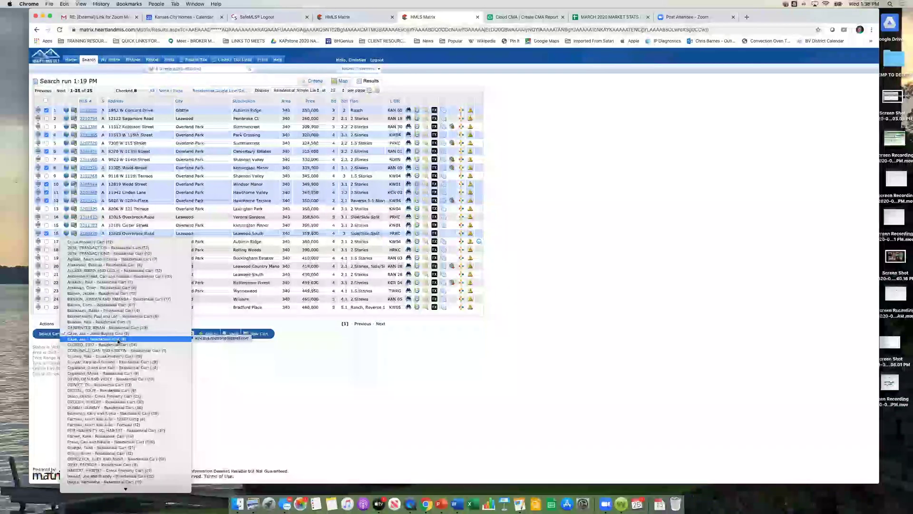
left_click(118, 340)
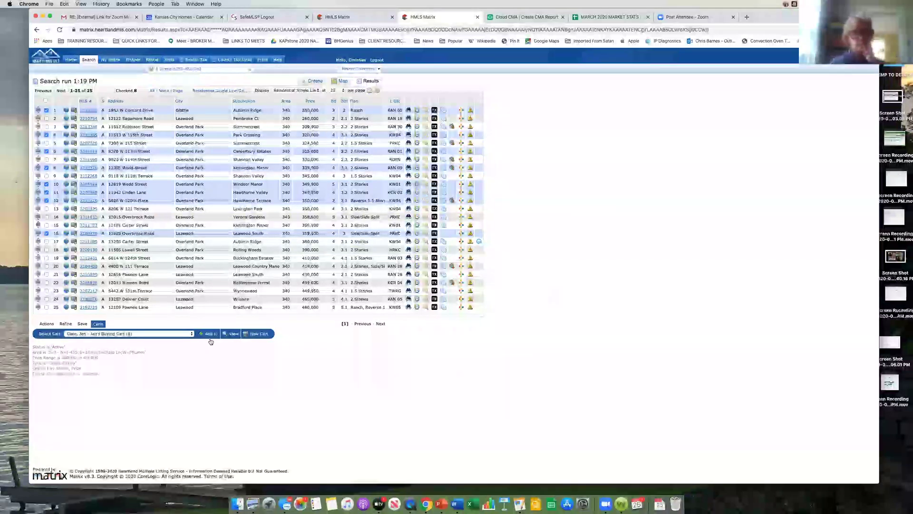
Step: Choose the client's 8-listing Residential Cart from the carts list and display its homes
left_click(170, 333)
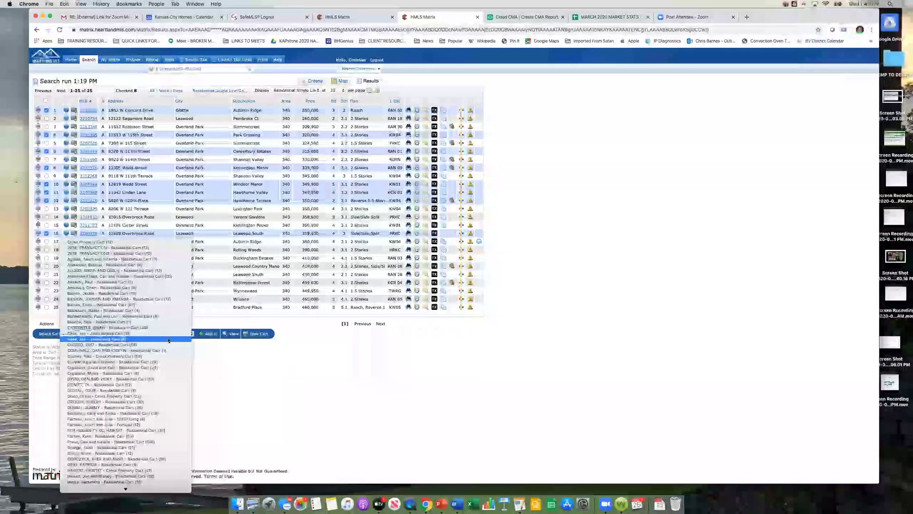
left_click(169, 340)
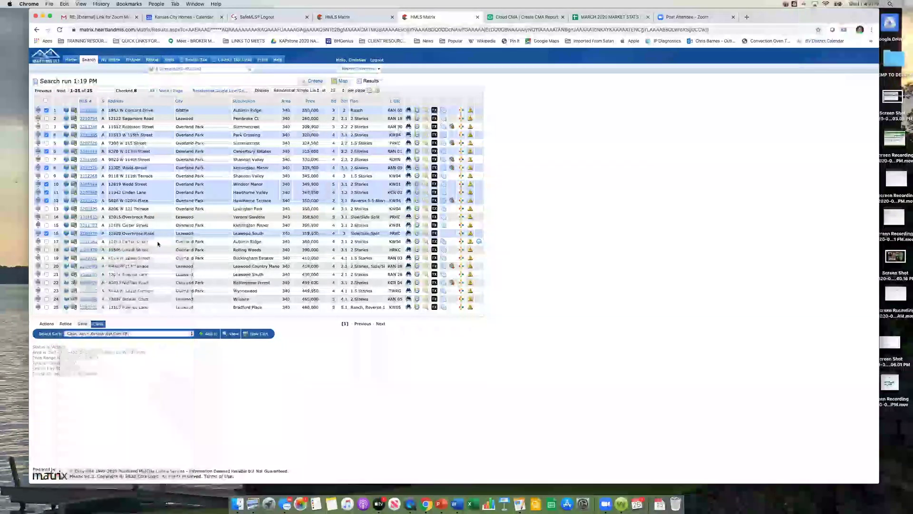
left_click(228, 334)
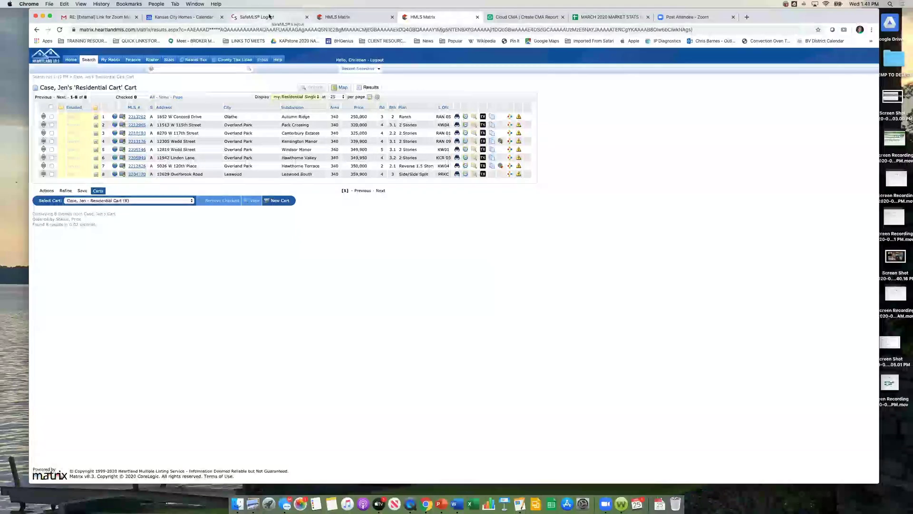
Step: Review the prefilled Cloud CMA report, then go to the REW Backend dashboard from QUICK LINKS
left_click(491, 16)
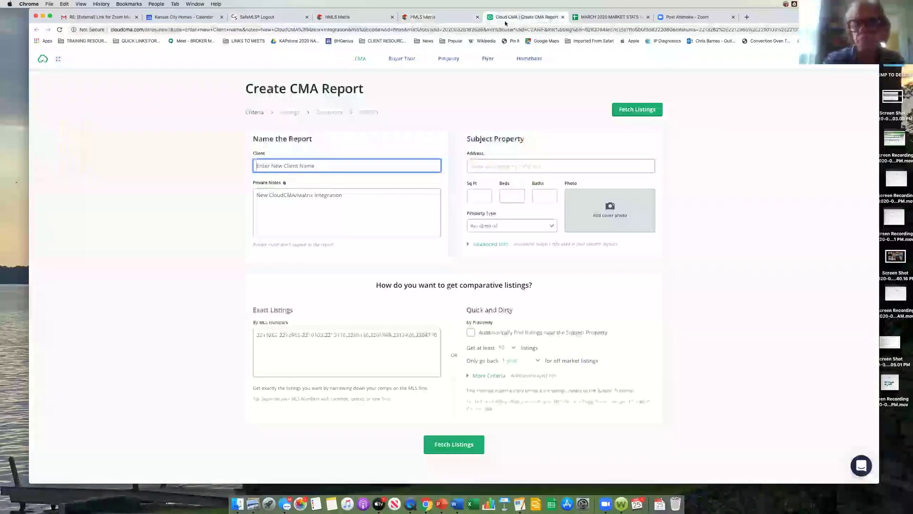
left_click(134, 42)
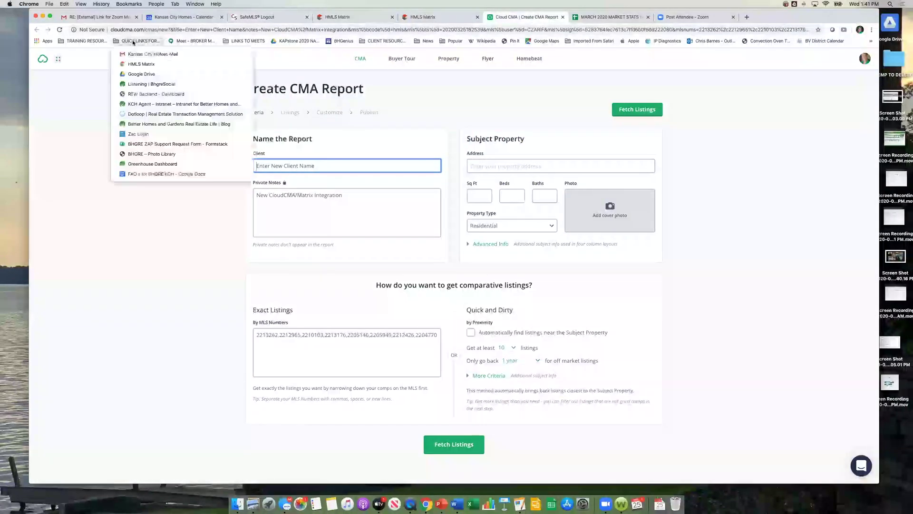
mouse_move(75, 41)
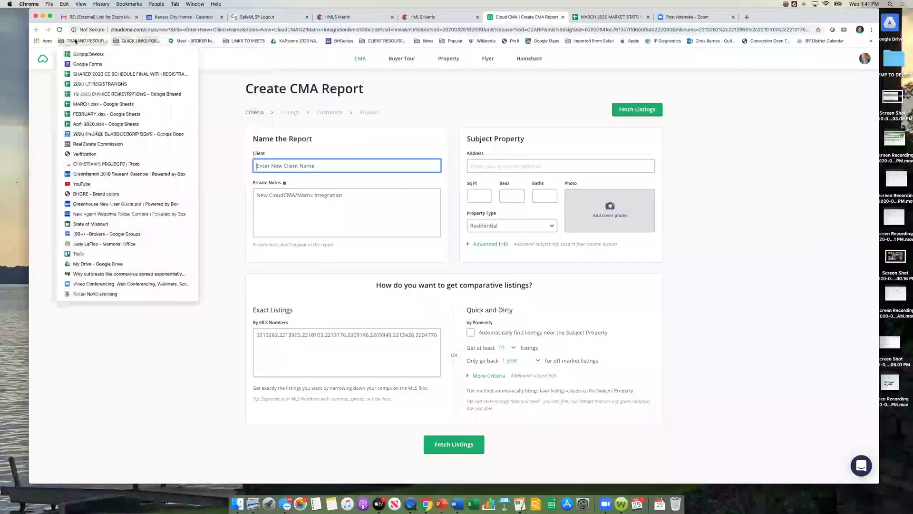
mouse_move(133, 42)
left_click(143, 85)
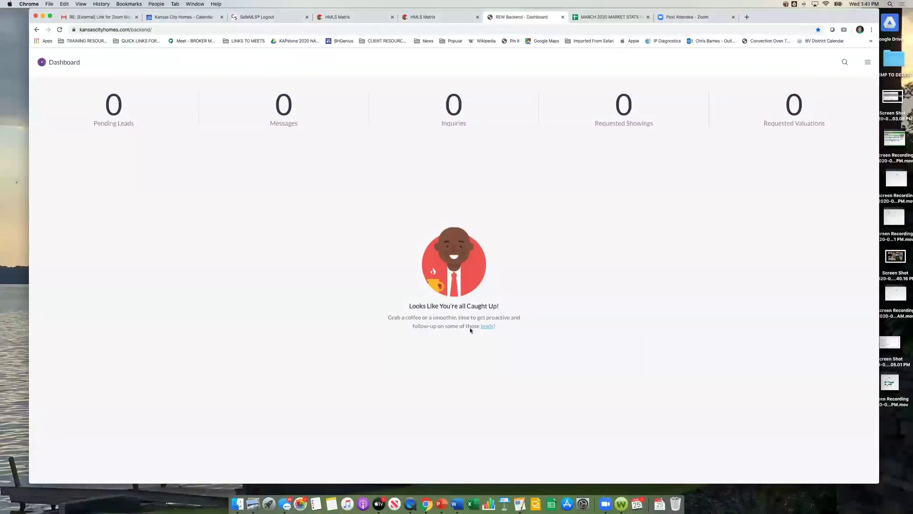
Step: Go to the CRM leads list and search for the lead 'jen'
left_click_drag(880, 336, 757, 339)
left_click(743, 62)
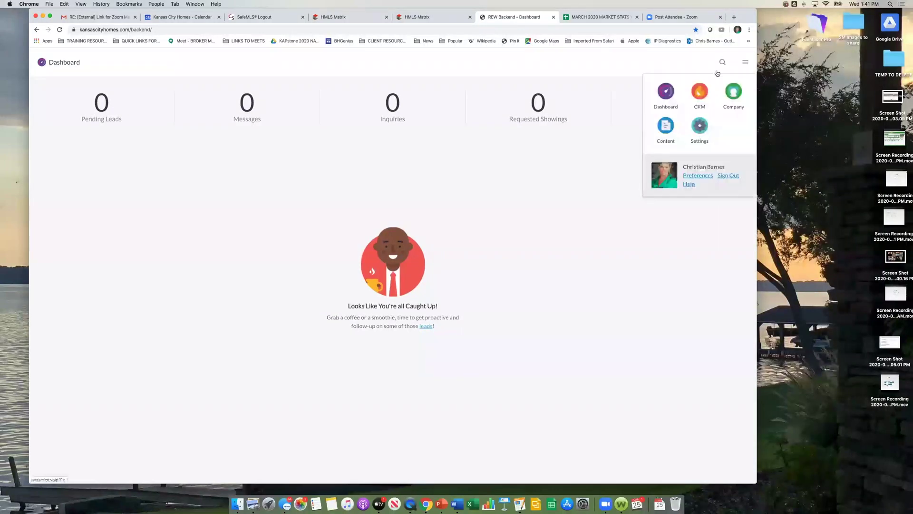
left_click(702, 96)
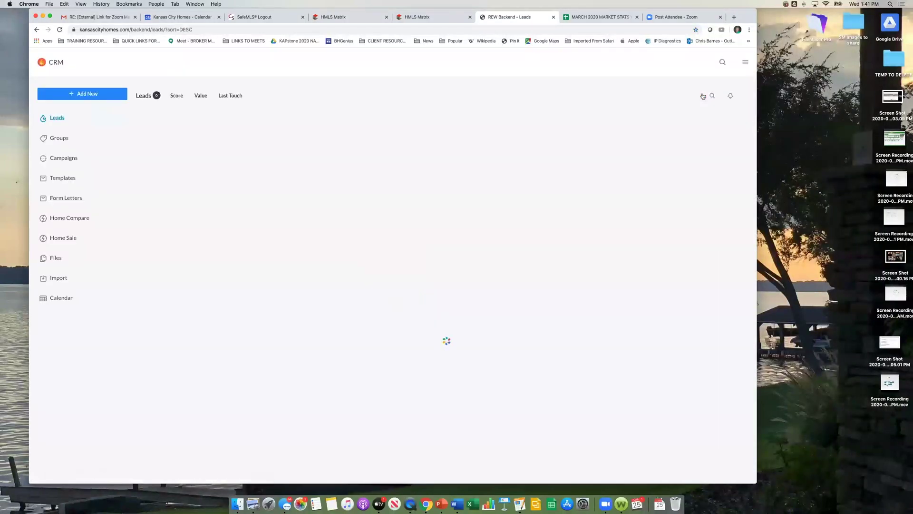
left_click(722, 63)
type("jen")
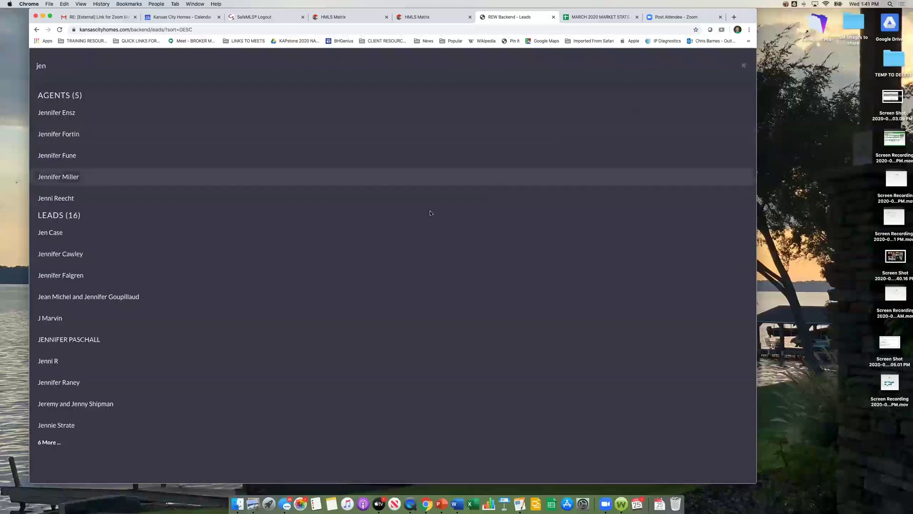
Step: Start a blank email to the matching lead and detach it into its own window
left_click(51, 232)
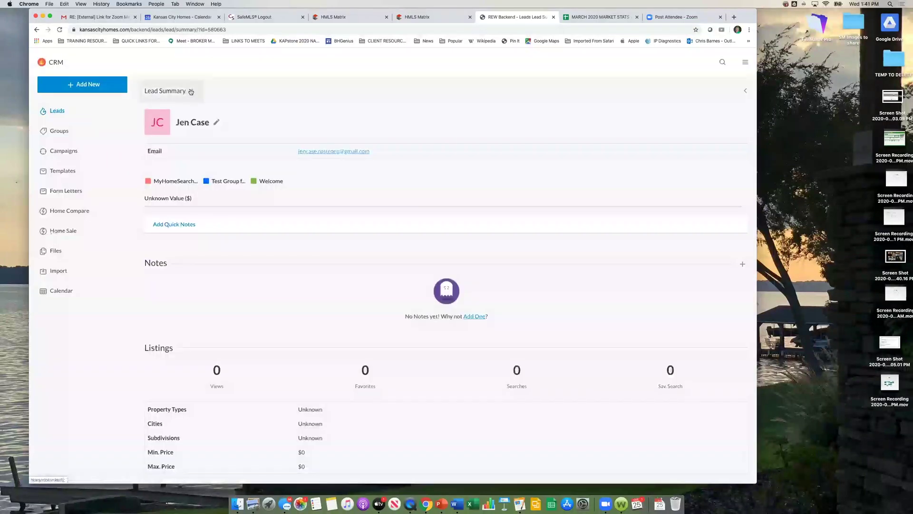
left_click(190, 91)
left_click(156, 130)
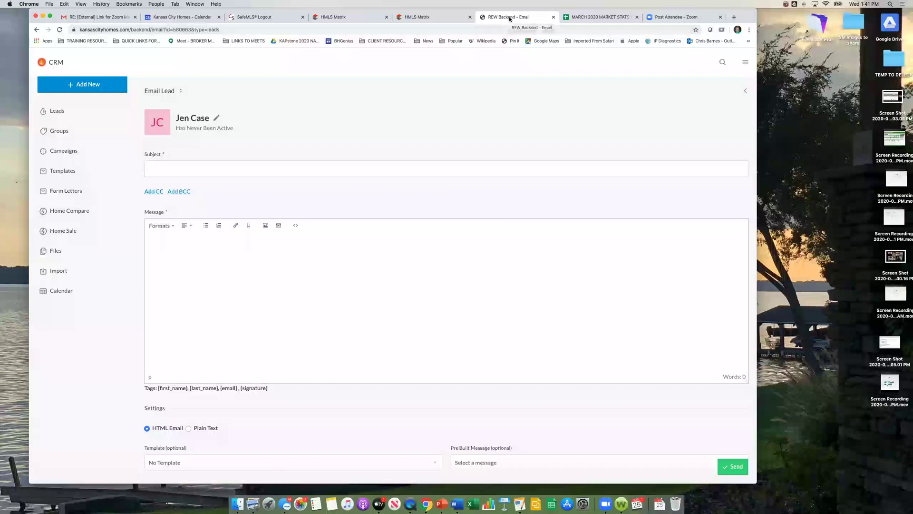
left_click_drag(509, 17, 633, 72)
left_click(428, 17)
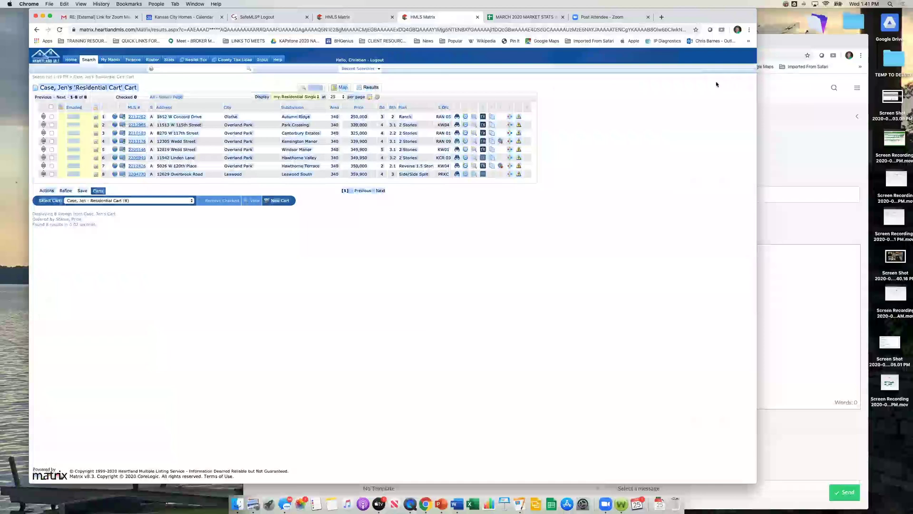
Step: Shift the Matrix cart window left and place the CRM email window up and left beside it
left_click_drag(386, 12, 313, 12)
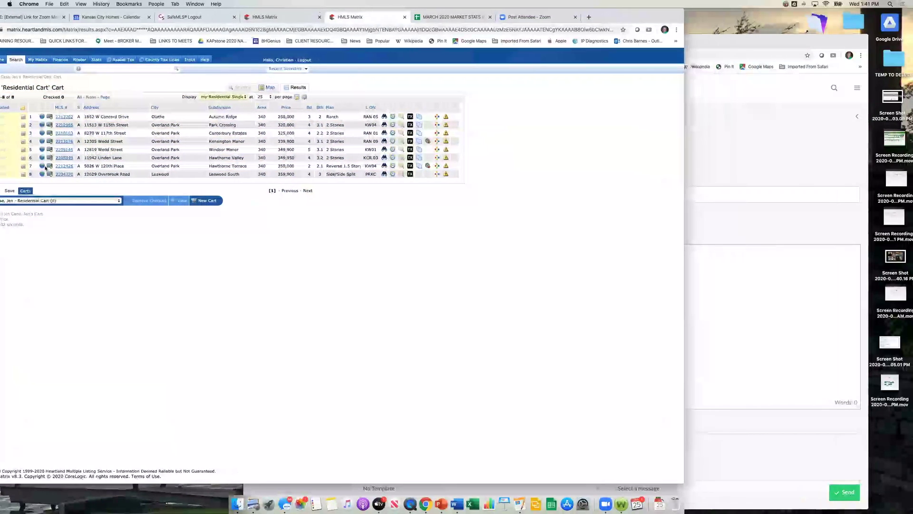
left_click(799, 116)
left_click_drag(634, 45, 534, 19)
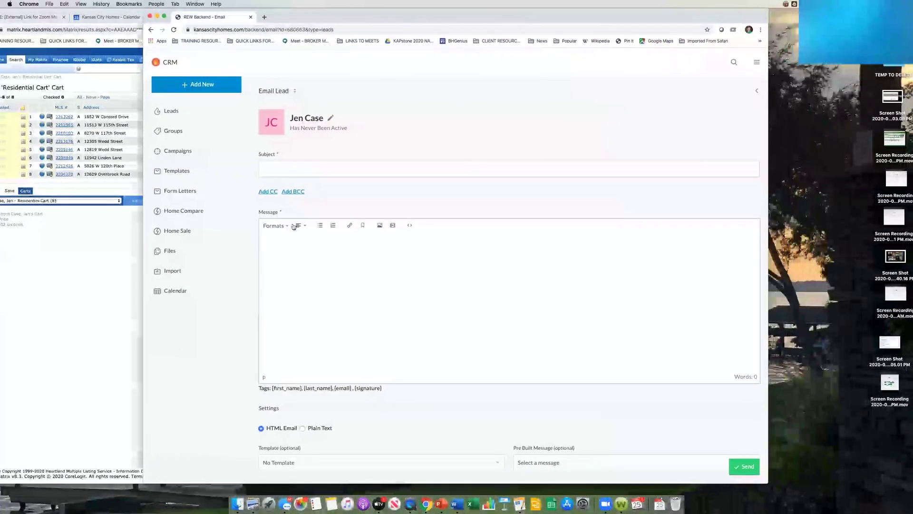
Step: Enter the subject 'Narrow Down these homes for this weekend' and move into the message body
left_click(322, 168)
type("Narr")
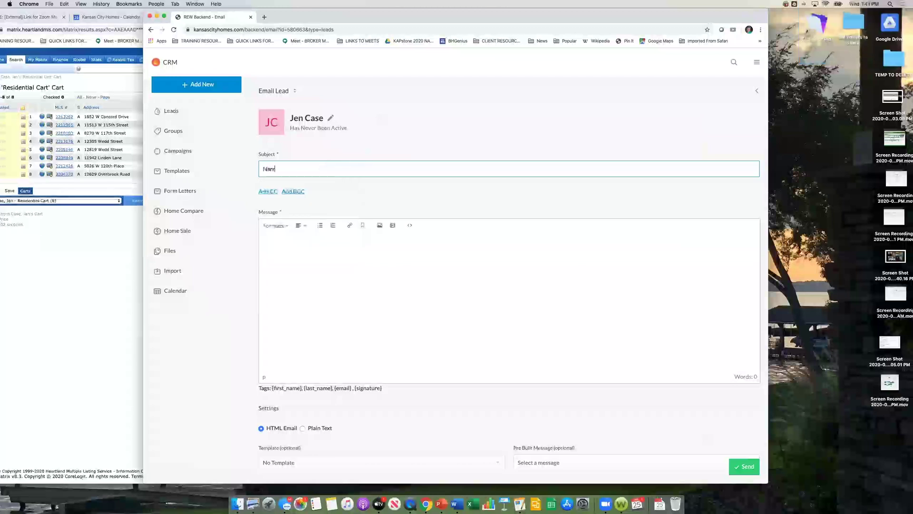
type("ow Down these hom")
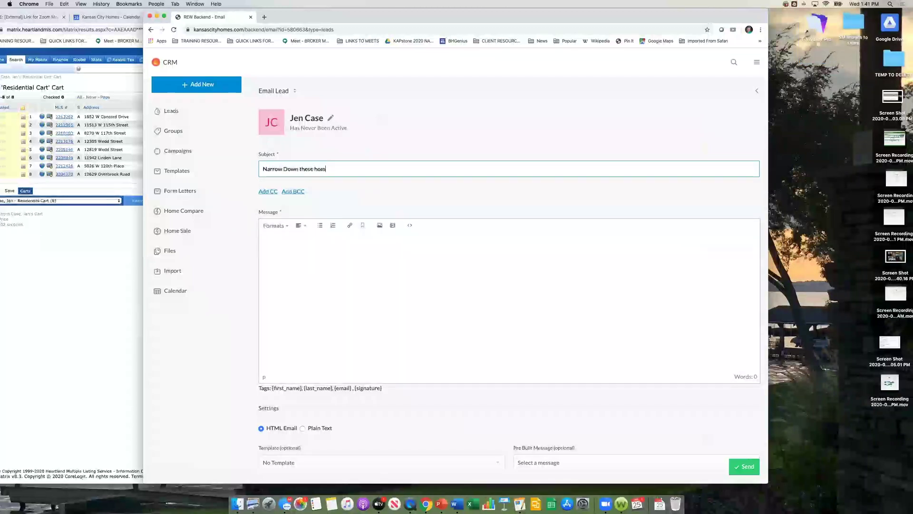
type("es for this weekend")
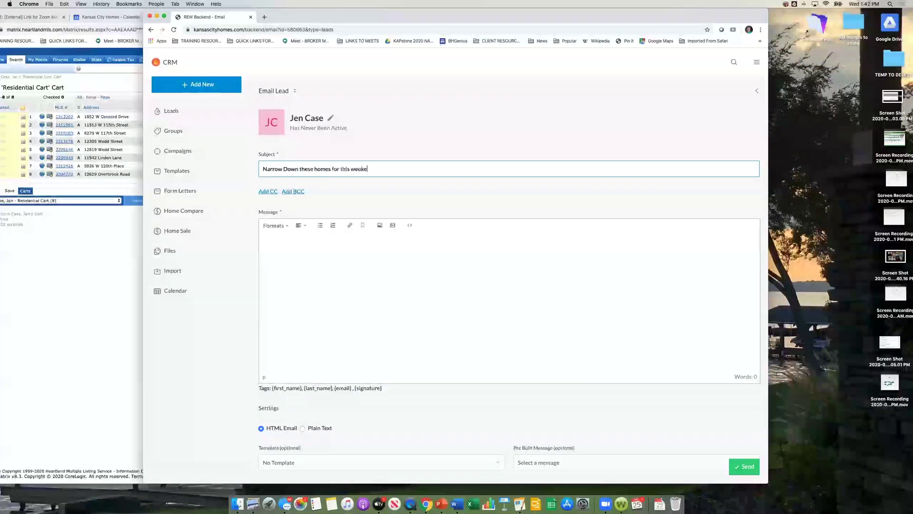
left_click(327, 252)
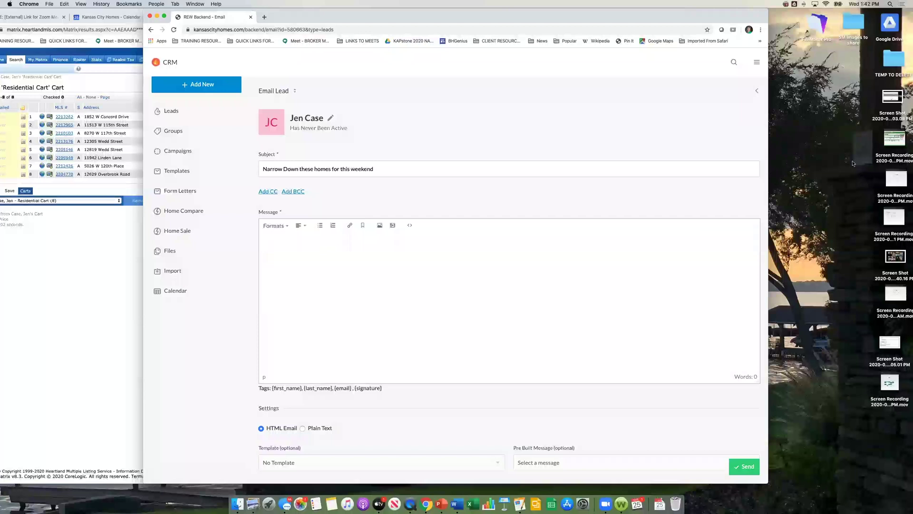
left_click(904, 13)
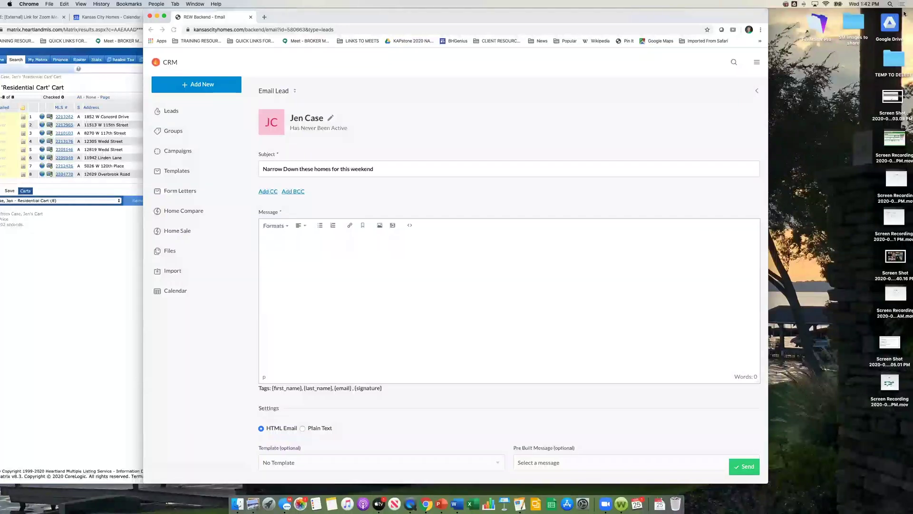
left_click(719, 144)
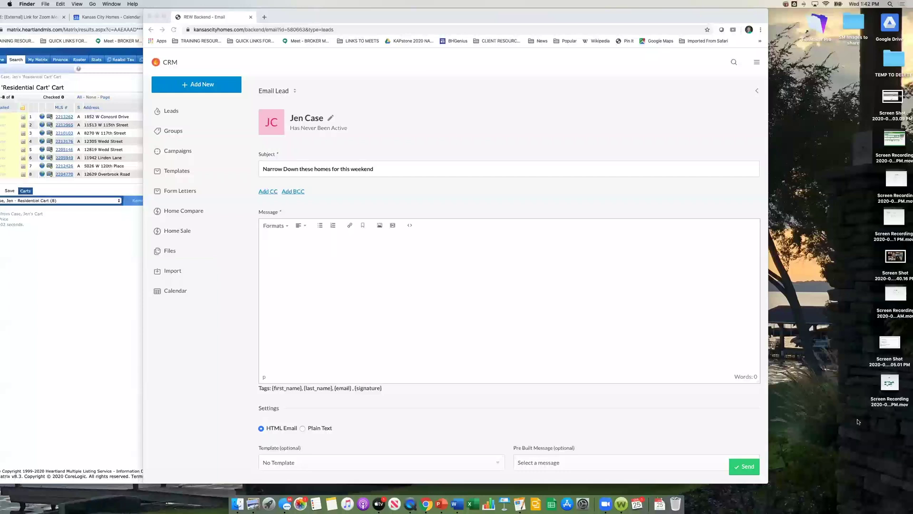
left_click(398, 309)
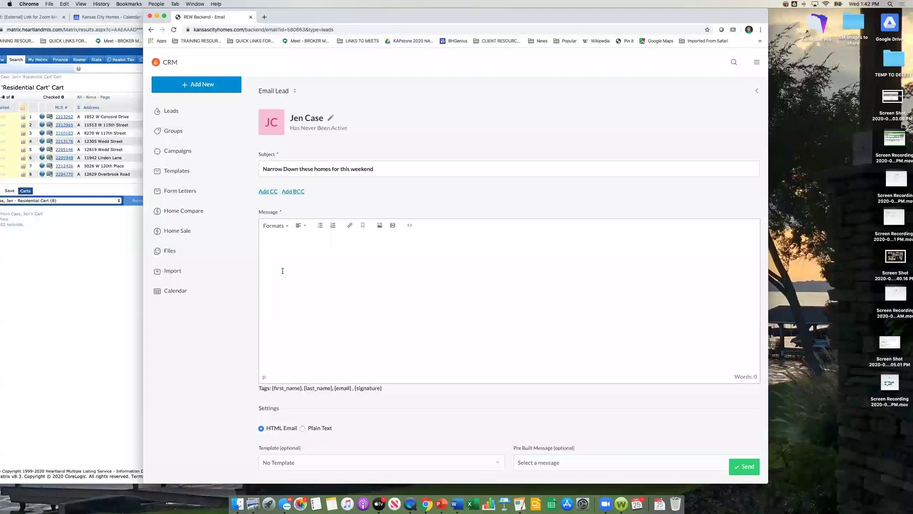
Step: Insert listing cards for MLS 2211362, 2212965 and a third match for 22101 into the message
scroll(282, 271, "down", 5)
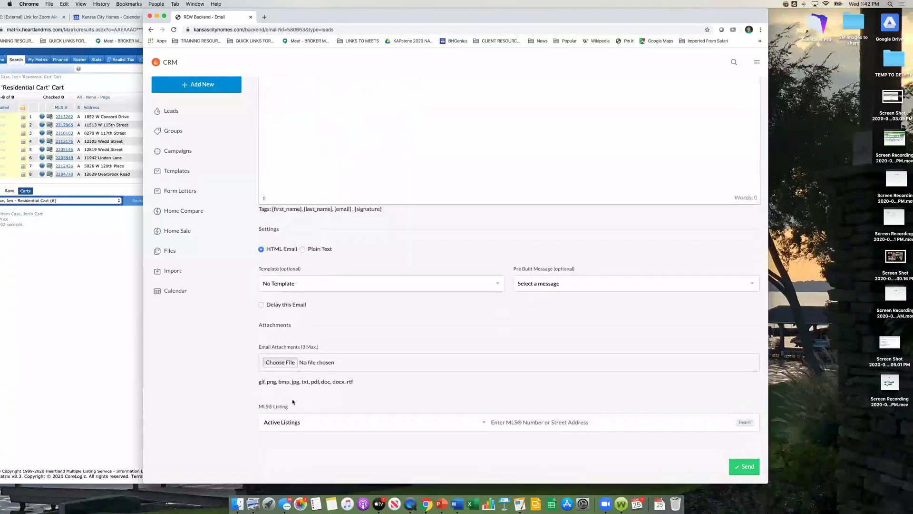
left_click(574, 422)
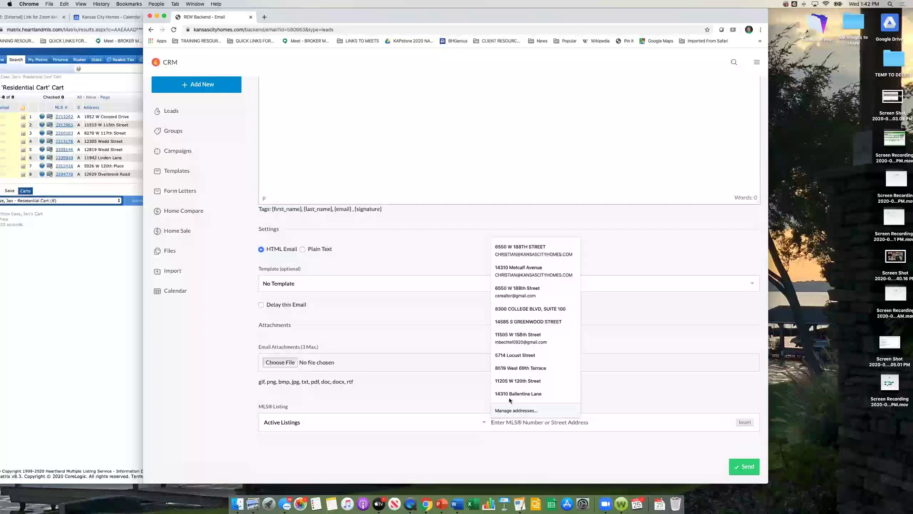
type("211")
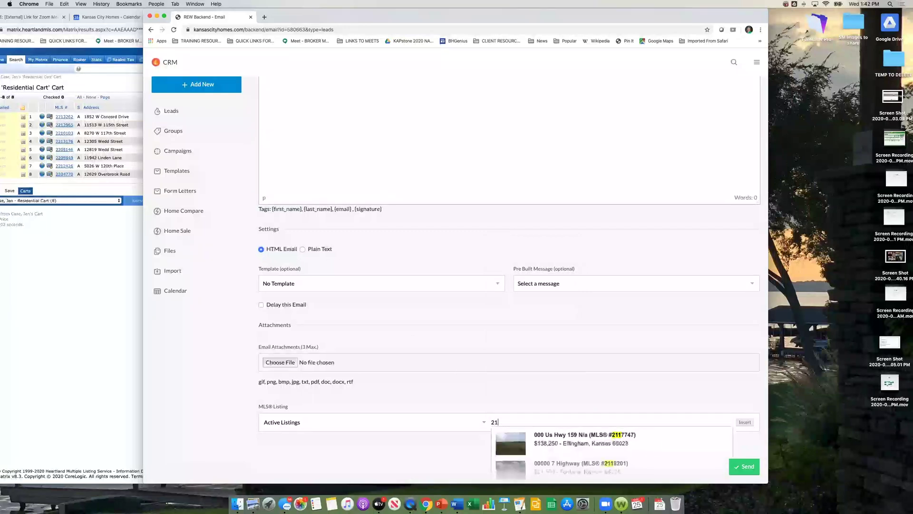
key("BackSpace")
type("211362")
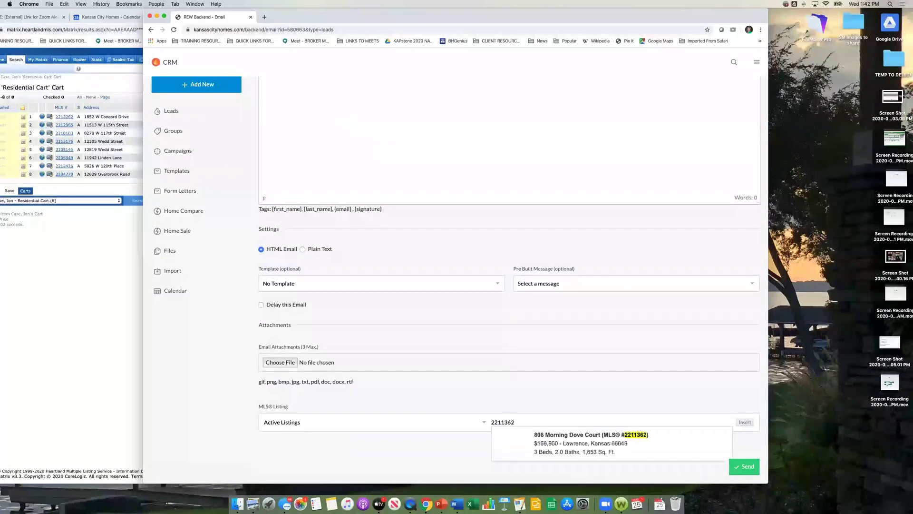
key("Return")
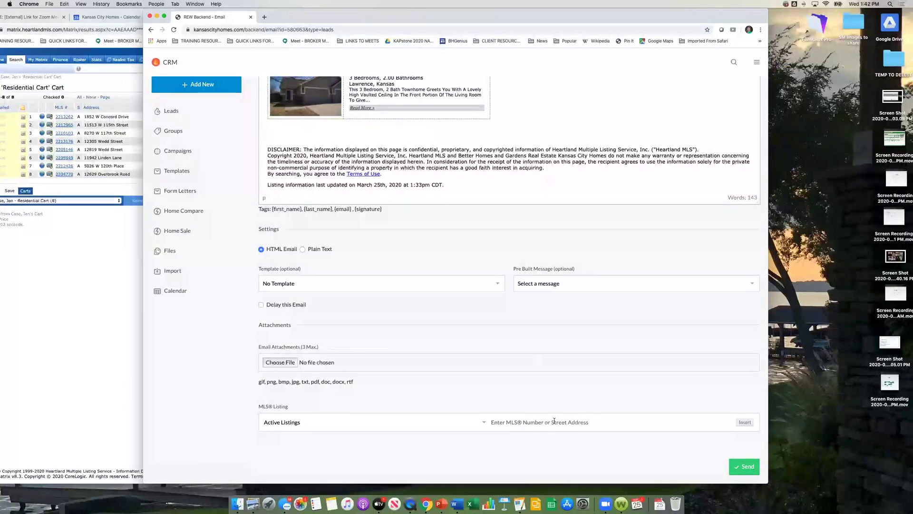
left_click(554, 420)
type("22")
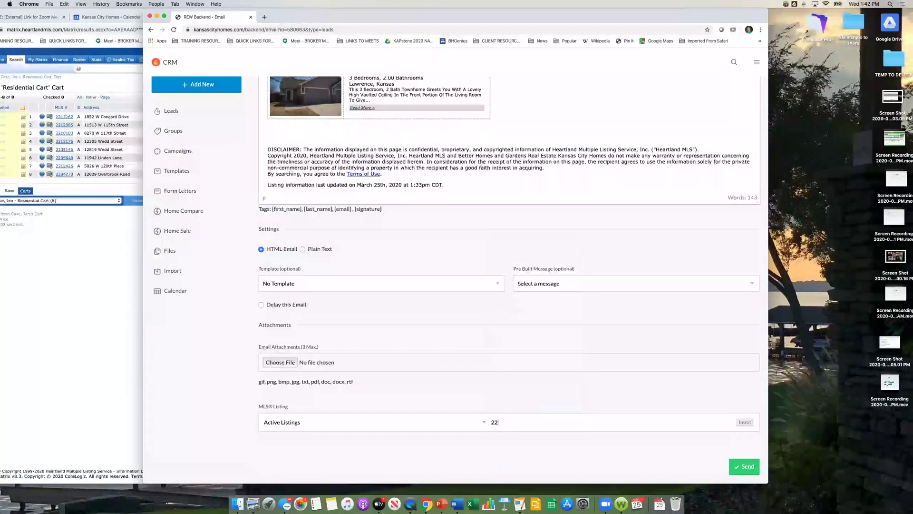
type("12965")
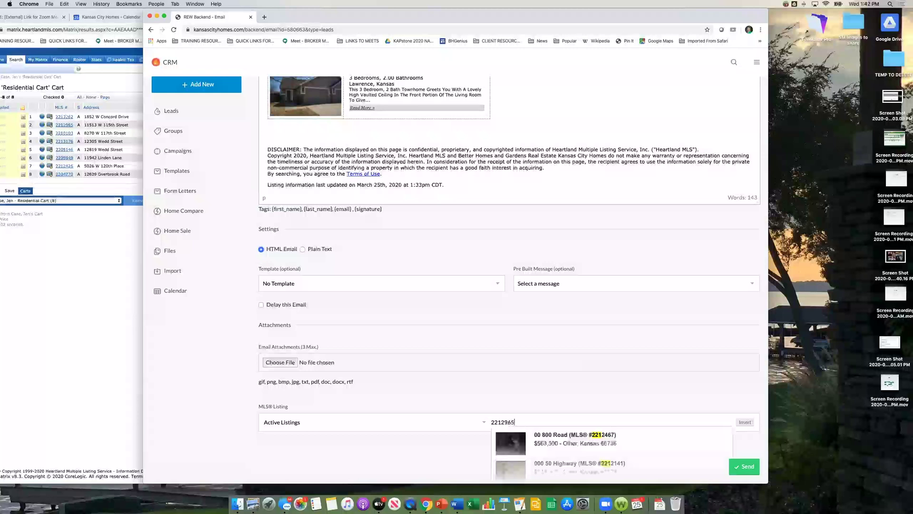
key("Return")
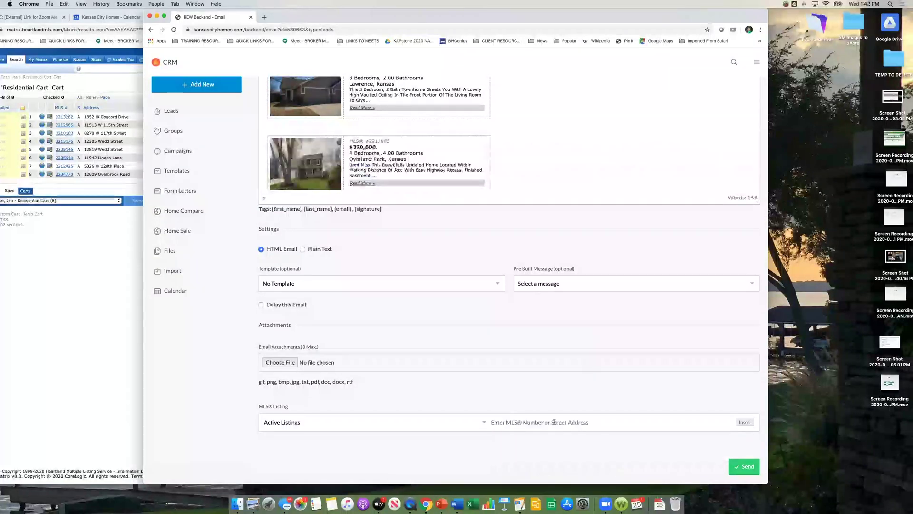
left_click(554, 422)
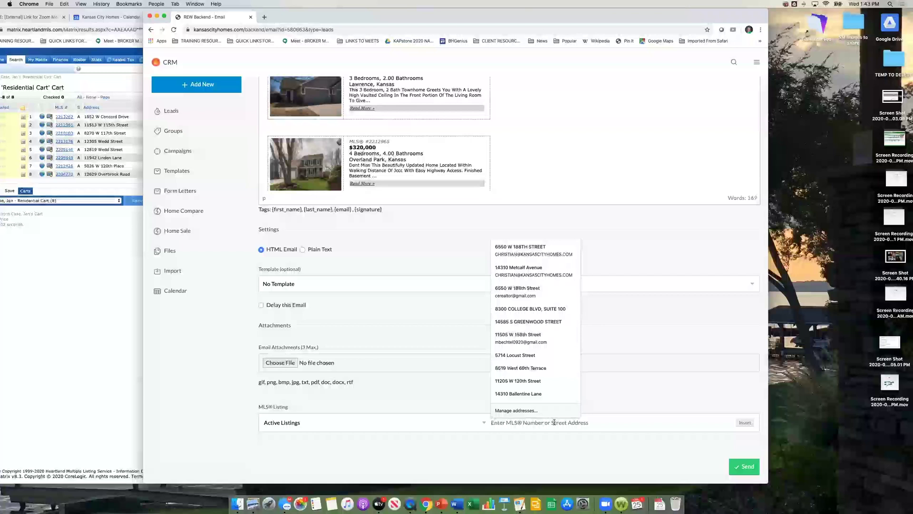
type("22101")
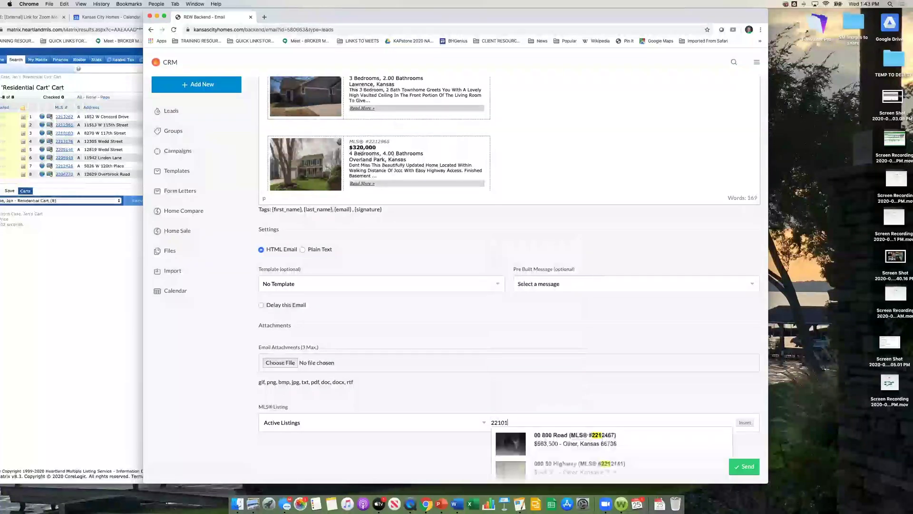
key("Return")
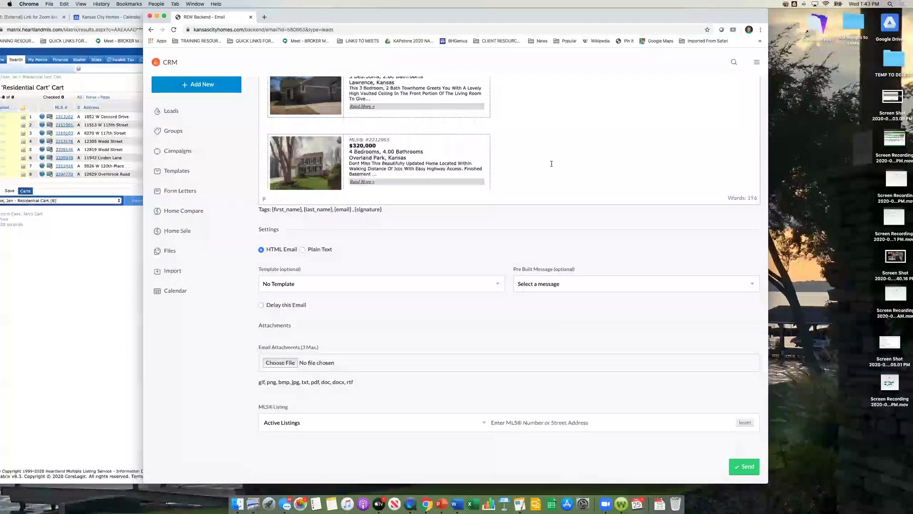
scroll(523, 162, "down", 5)
scroll(439, 120, "up", 3)
scroll(438, 121, "up", 5)
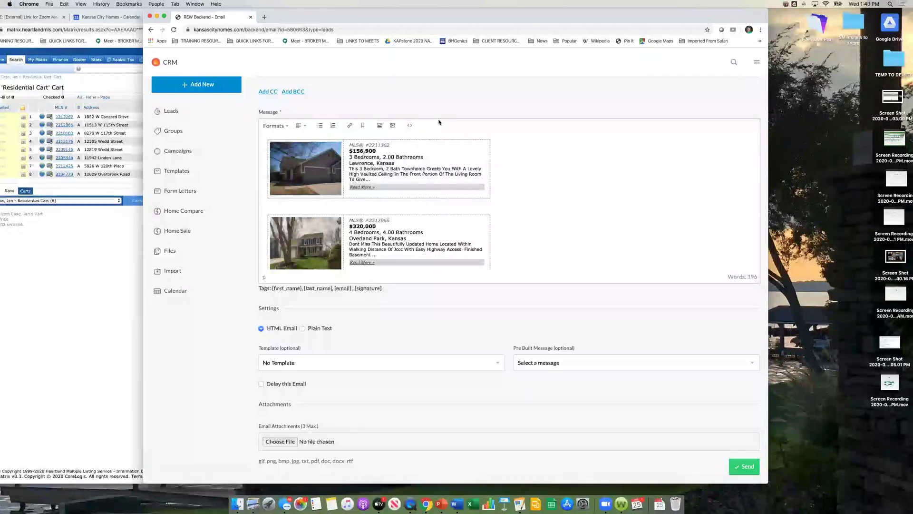
Step: Move the email window right and bring the Matrix cart window fully into view
left_click_drag(353, 10, 467, 9)
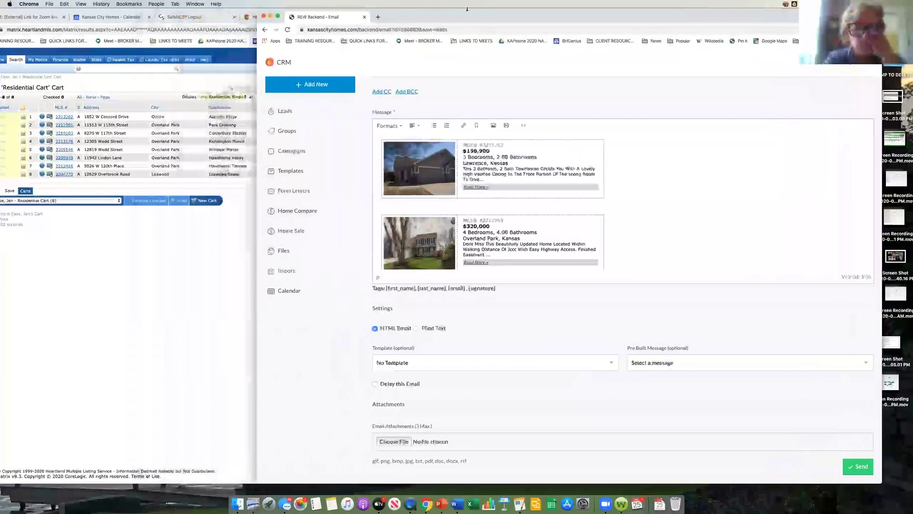
left_click(143, 208)
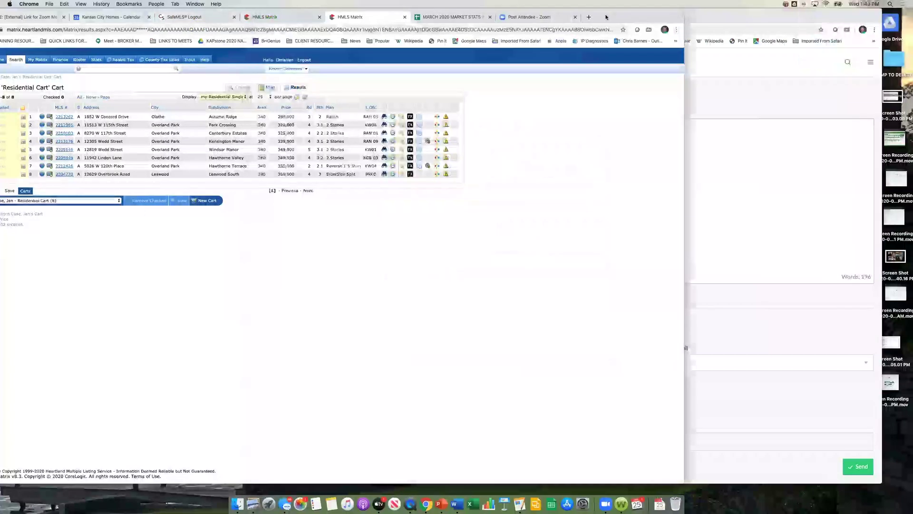
left_click_drag(606, 17, 755, 17)
Step: Select all 8 cart listings and start an email of them, clicking into subject and message
left_click(128, 107)
left_click(123, 191)
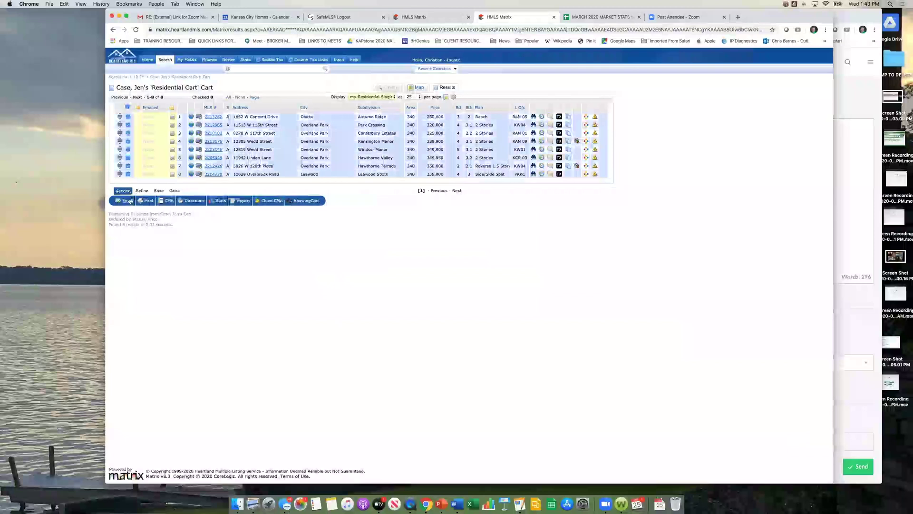
left_click(126, 200)
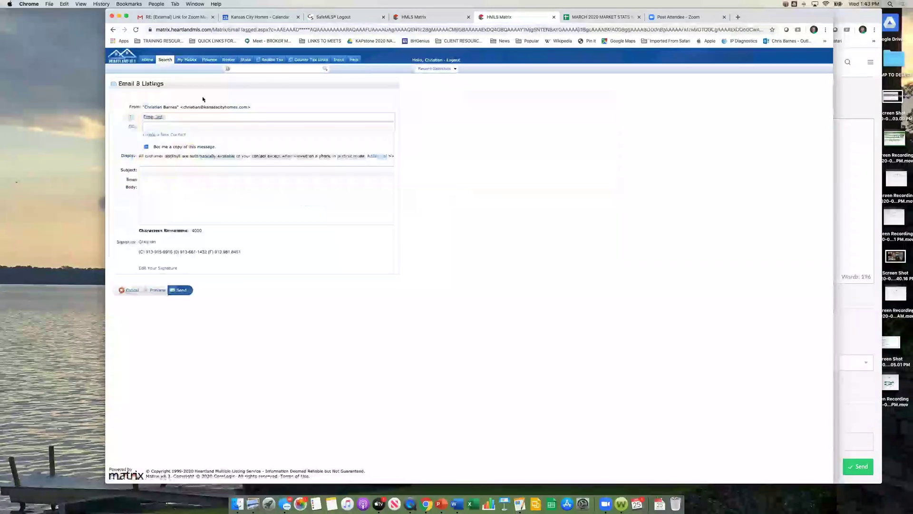
left_click(171, 170)
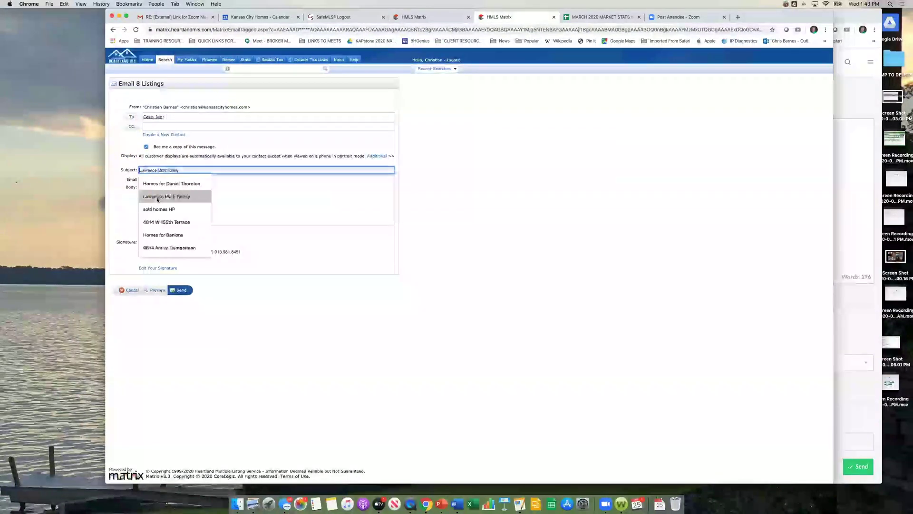
left_click(307, 224)
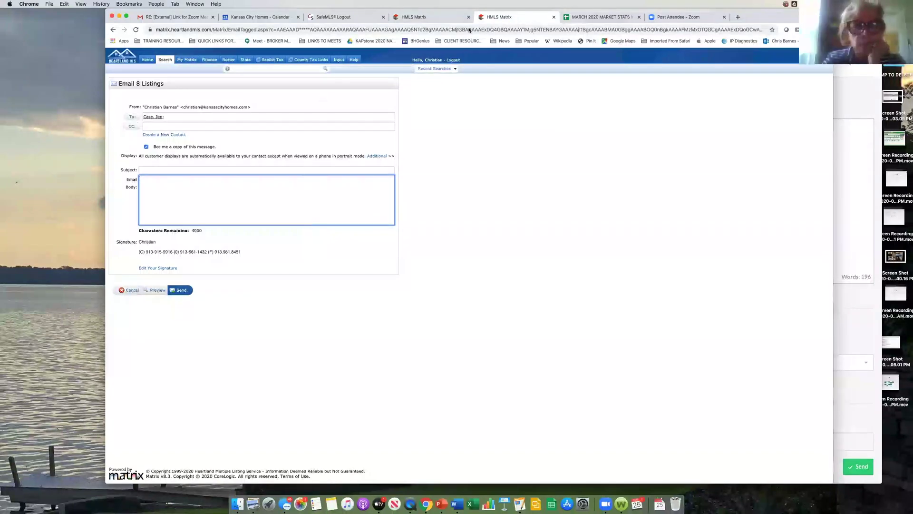
left_click(633, 223)
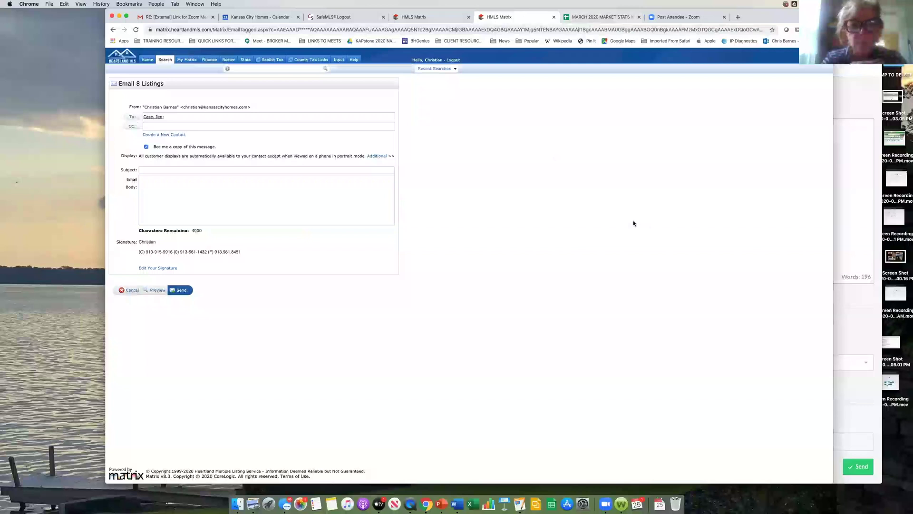
Step: Cancel the Email 8 Listings form to return to the cart, then shift the window left
left_click(133, 289)
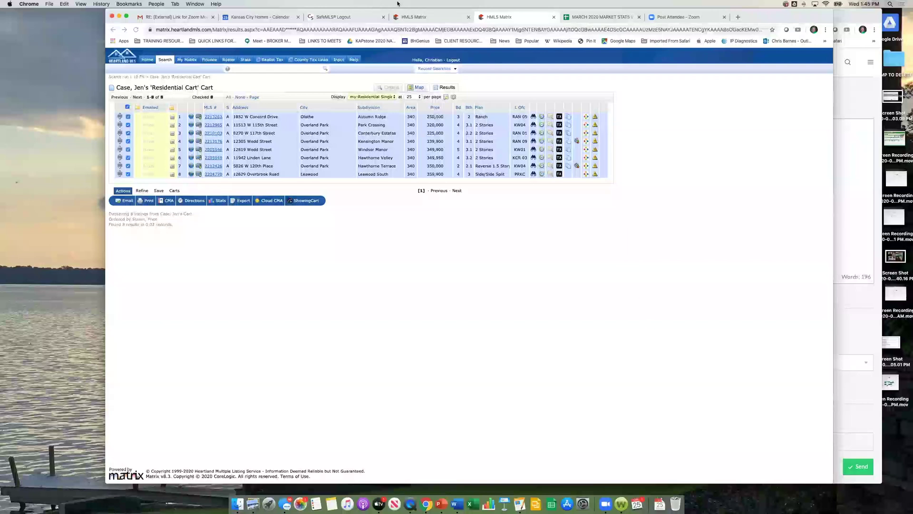
left_click_drag(457, 11, 402, 11)
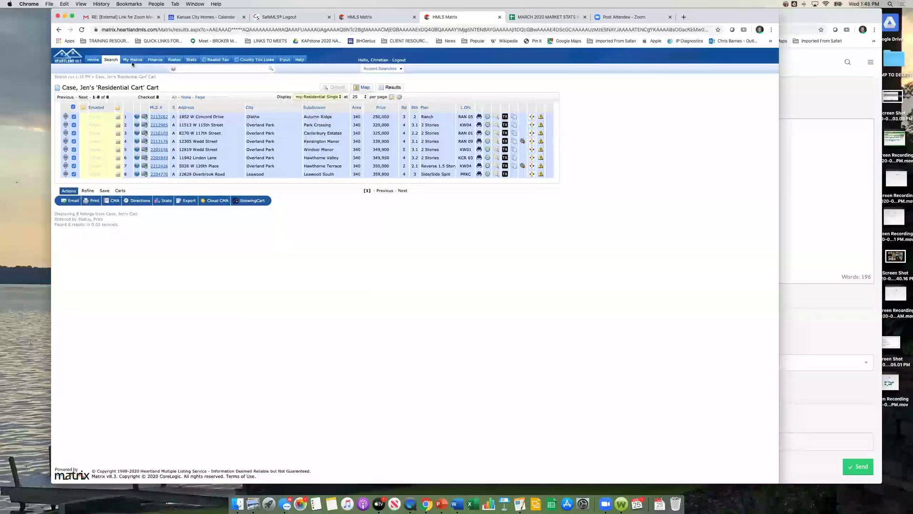
Step: From the Home dashboard, delete the Shadow Brook Current Activity saved search and confirm
left_click(91, 60)
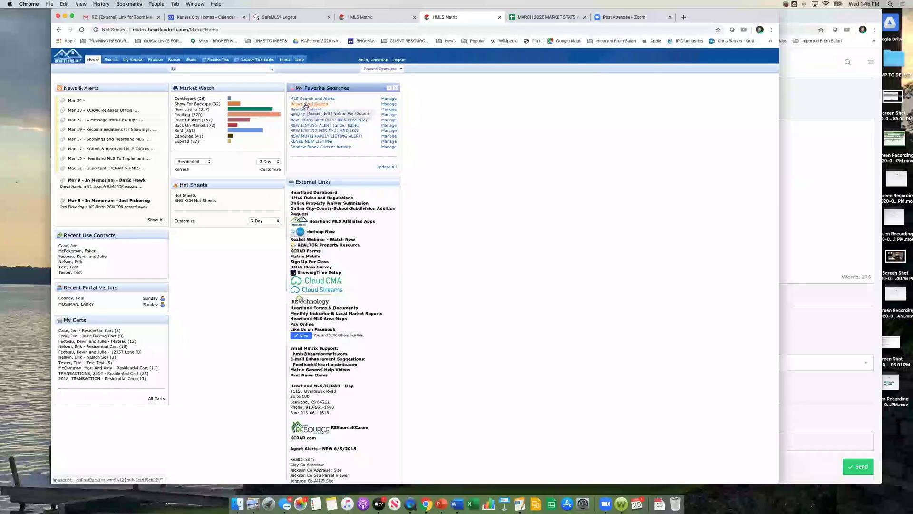
left_click(305, 106)
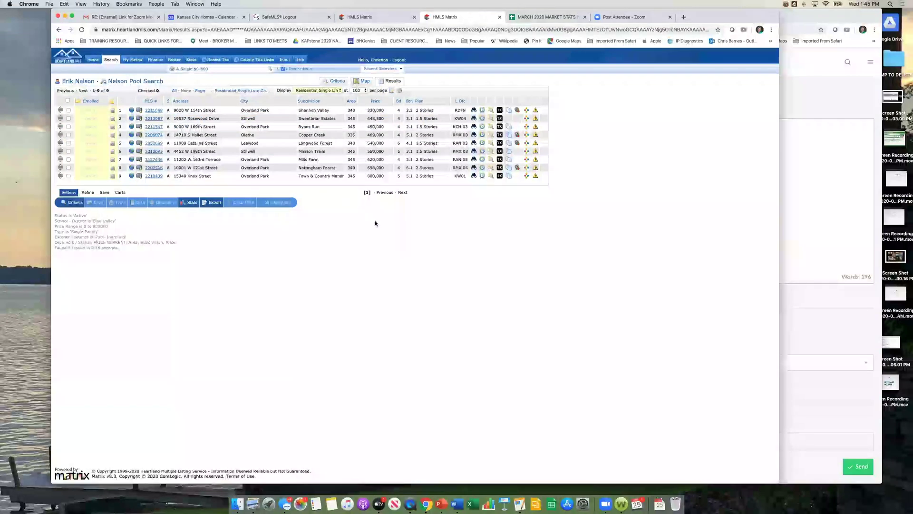
left_click(90, 60)
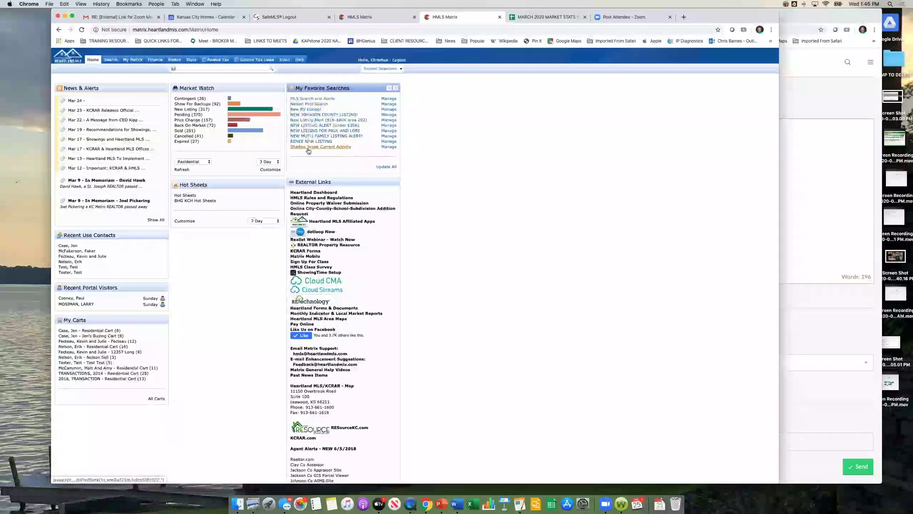
left_click(389, 147)
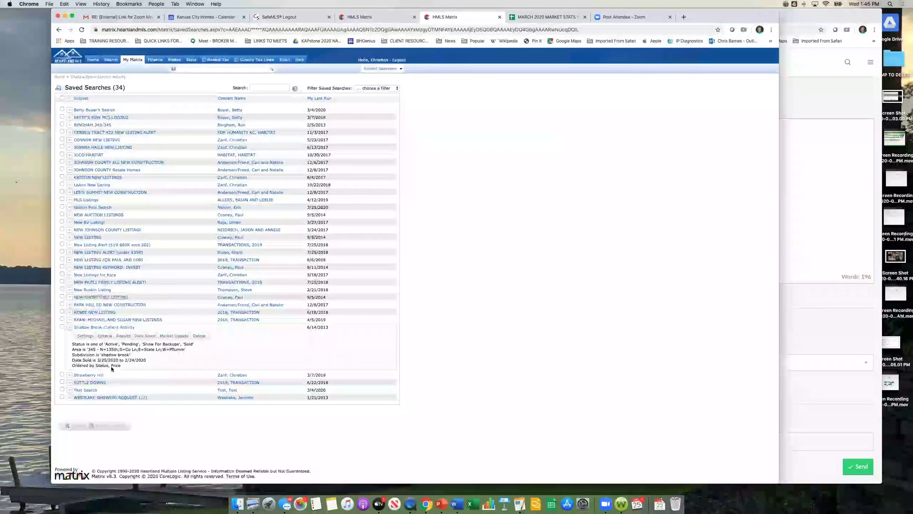
left_click(204, 336)
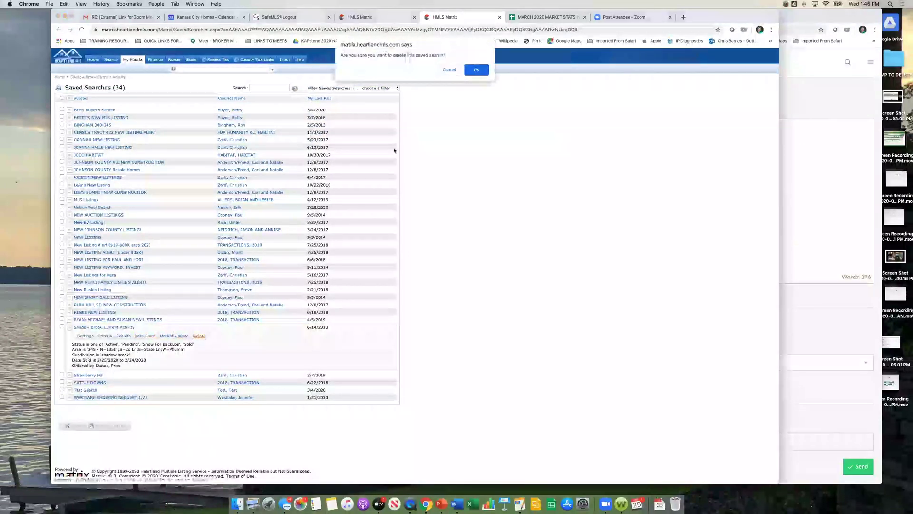
left_click(476, 66)
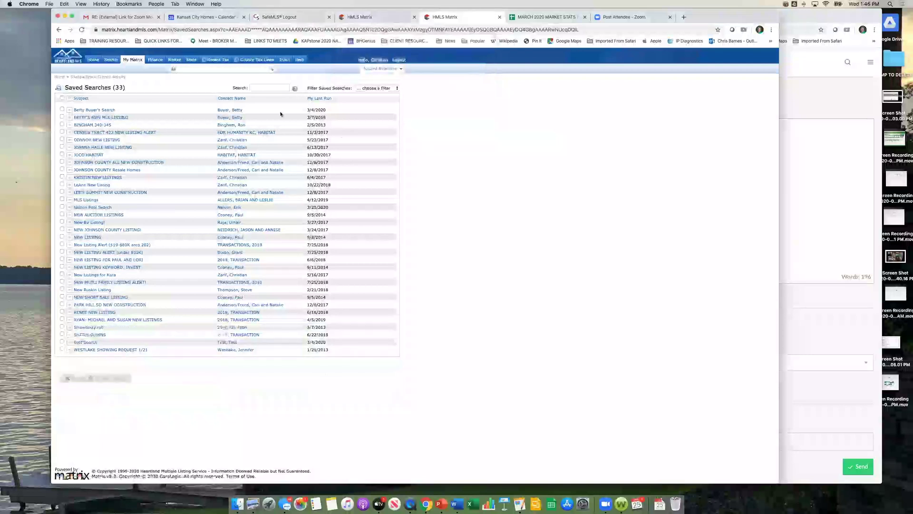
Step: Open the Residential Detail search and enter a list price range of 250-450
left_click(111, 60)
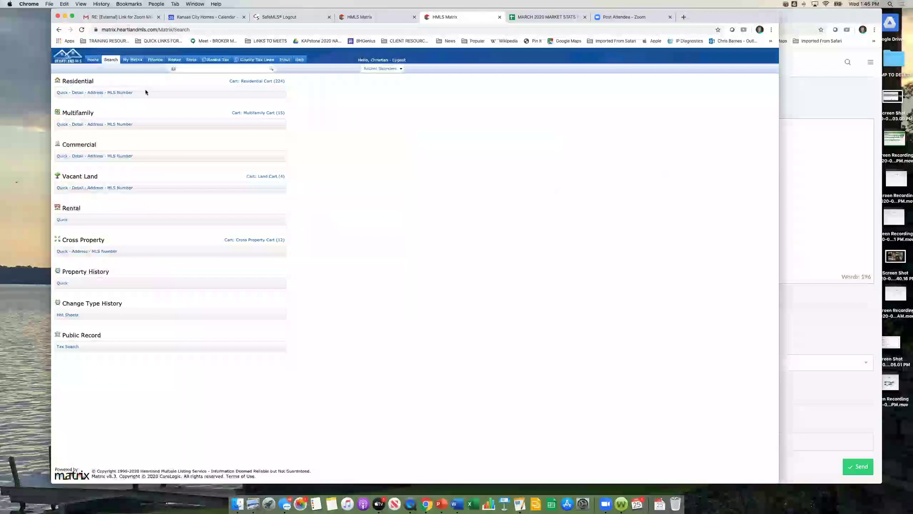
left_click(77, 93)
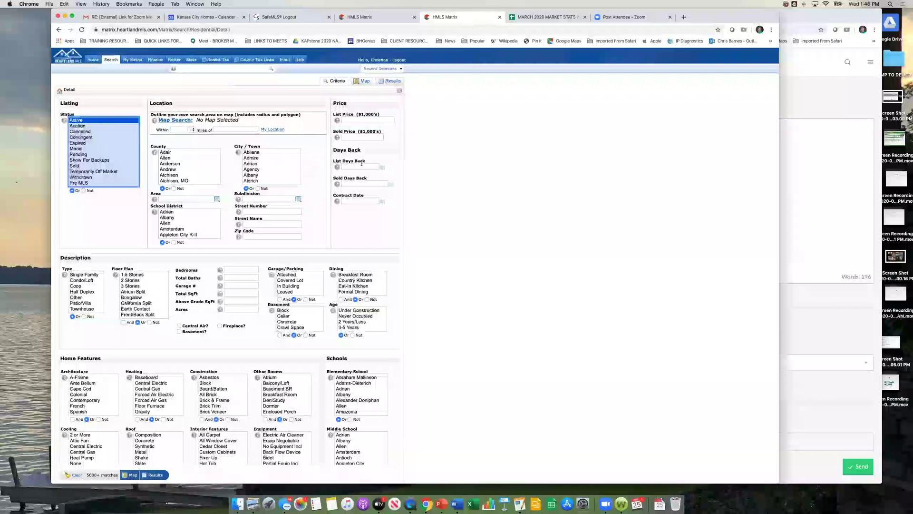
left_click(343, 119)
type("250-450")
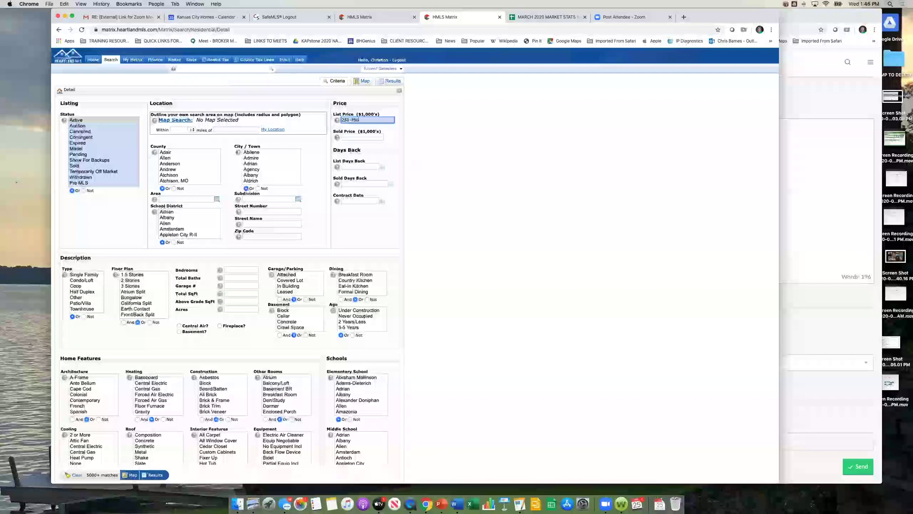
Step: Restrict to Single Family homes in area 340, view the 25 results and open saving options
left_click(423, 188)
left_click(86, 274)
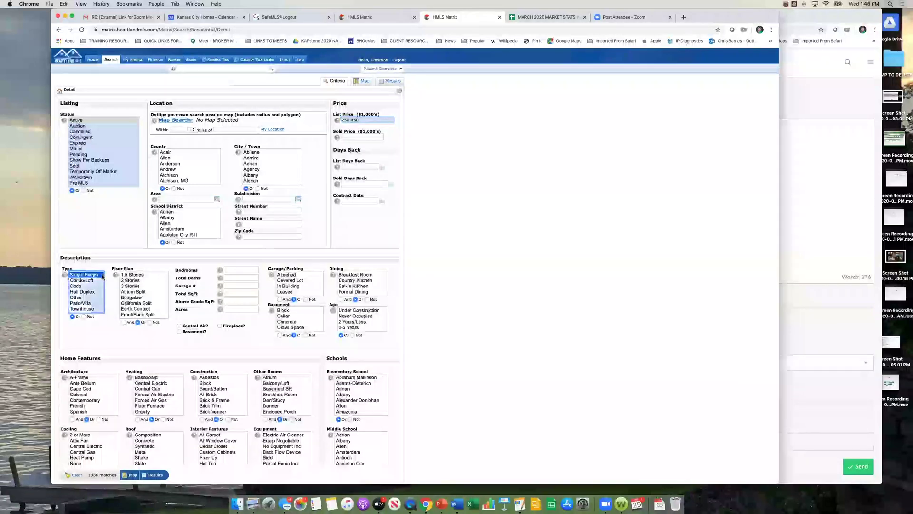
left_click(506, 283)
left_click(186, 198)
type("340")
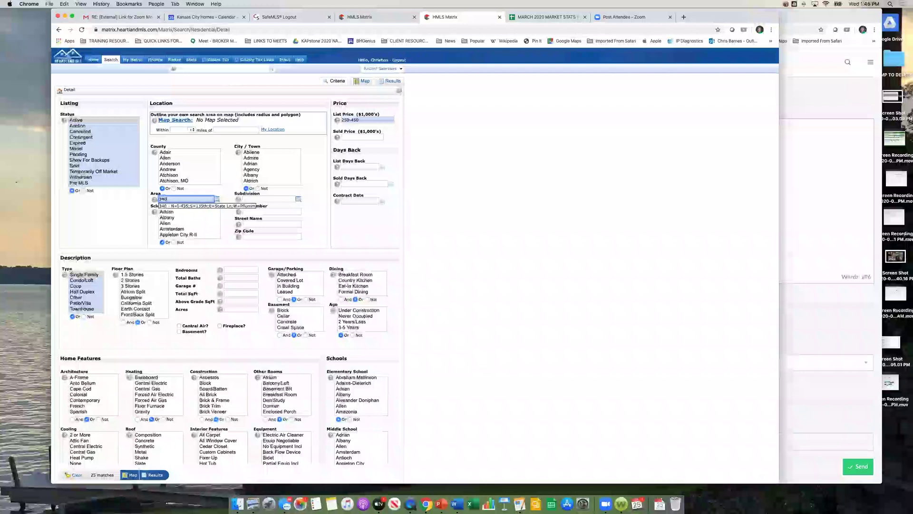
key("Return")
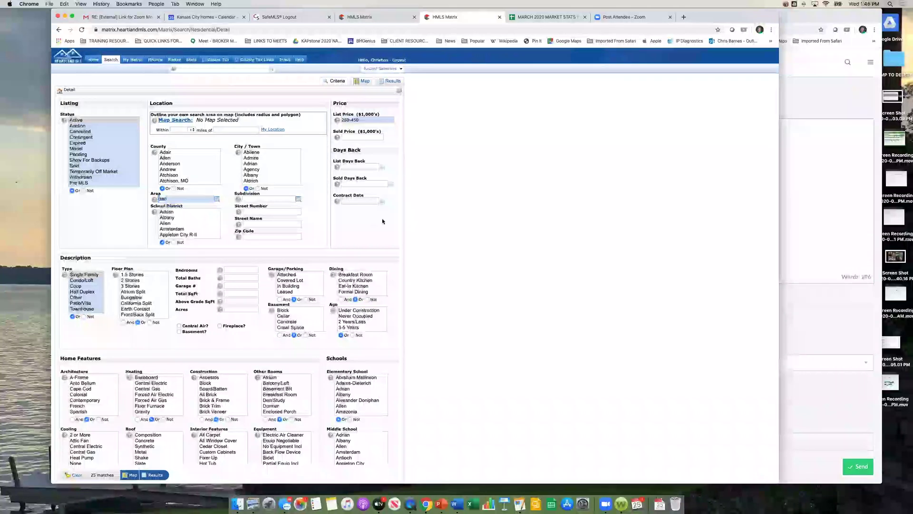
left_click(155, 475)
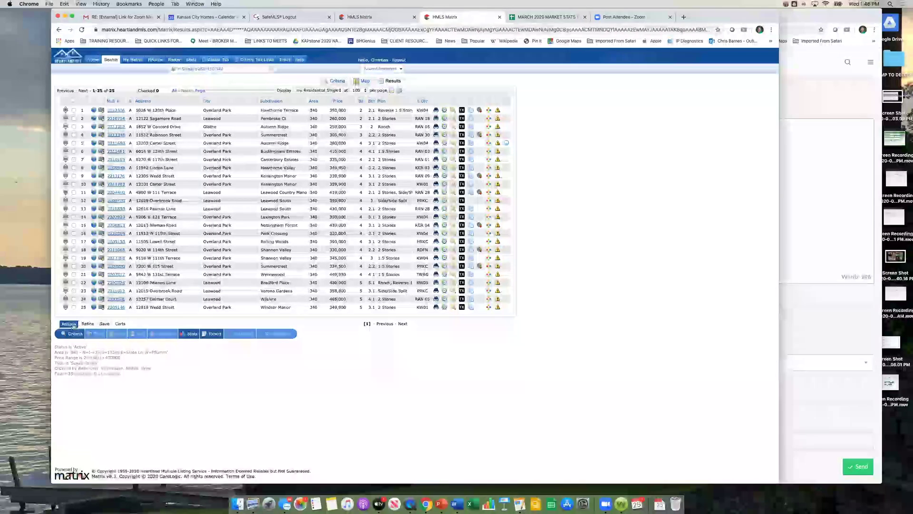
left_click(105, 324)
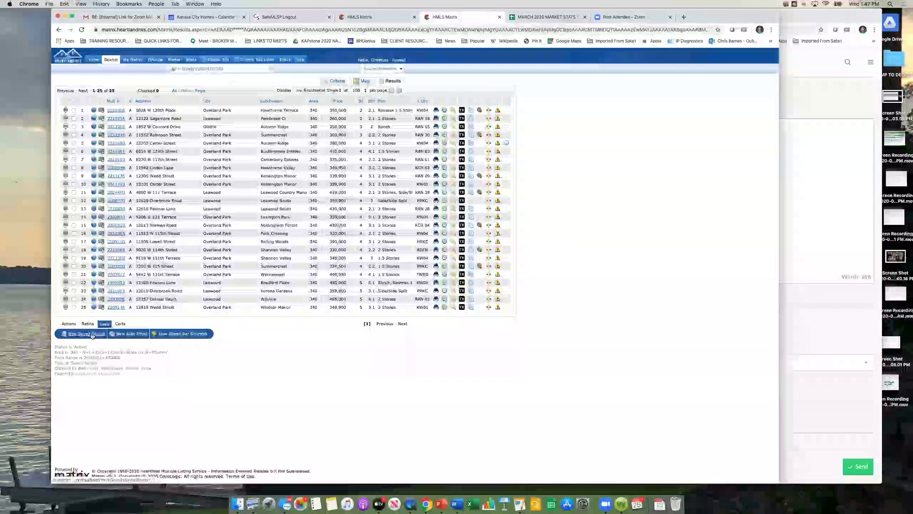
Step: Save the search as 'Case 2020 Home Search' for the client contact, enabled as a favorite
left_click(92, 334)
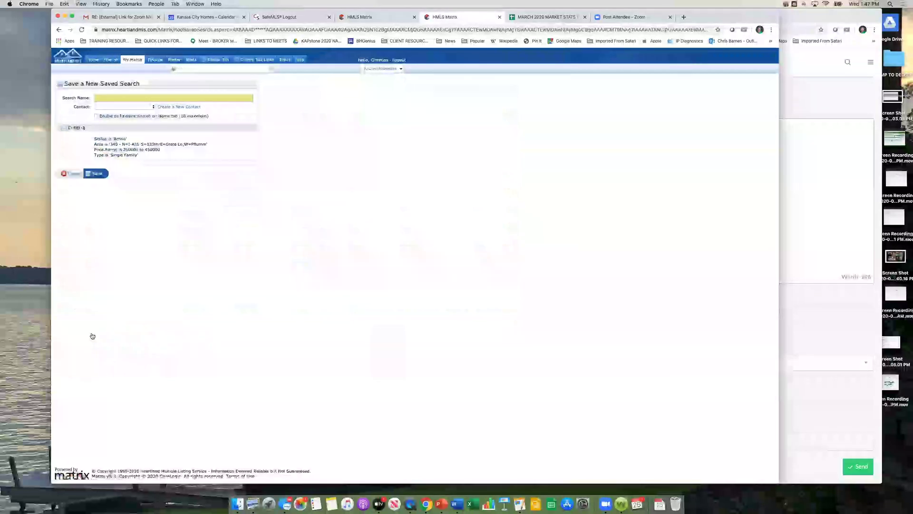
left_click(151, 97)
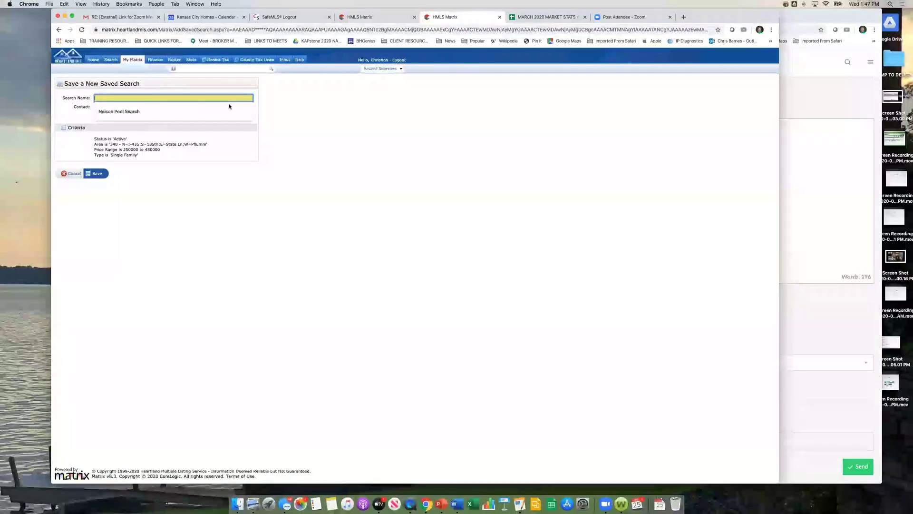
type("CAsk")
key("BackSpace")
key("BackSpace")
key("BackSpace")
type("ase 2002")
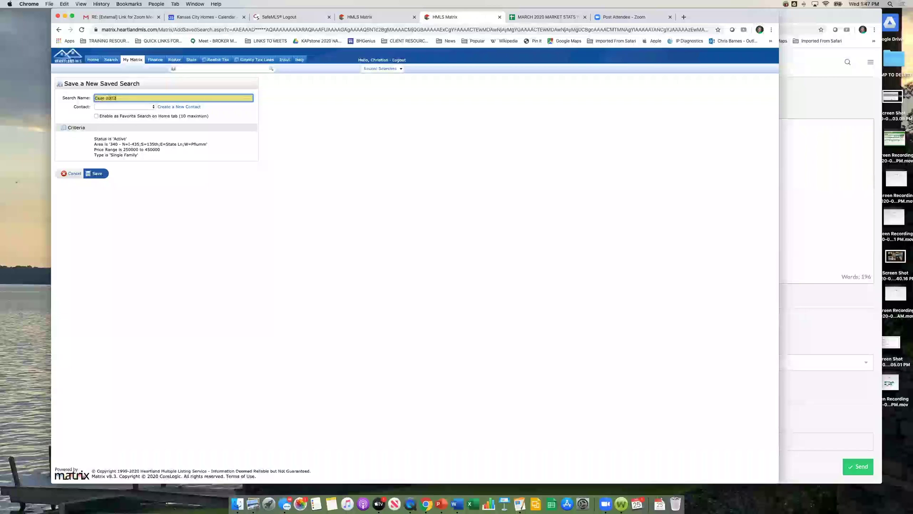
key("BackSpace")
type("20 n")
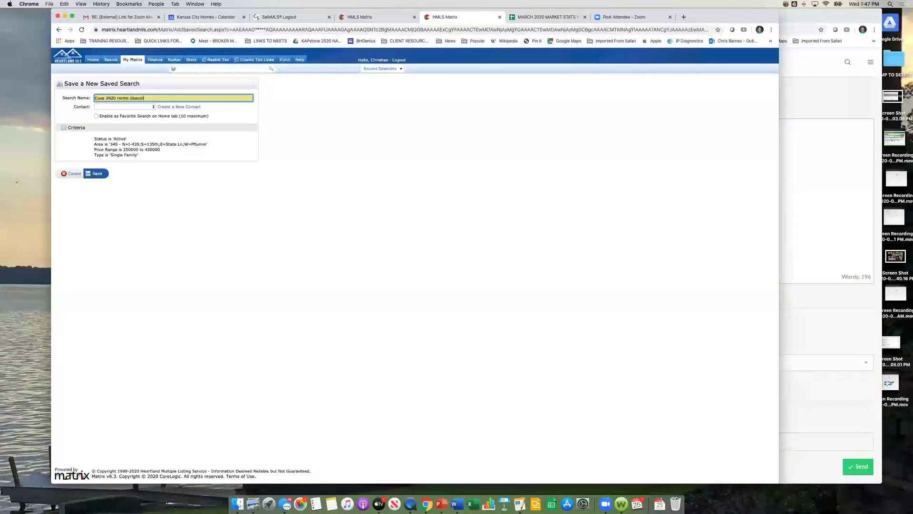
left_click(153, 108)
left_click(150, 112)
left_click(177, 99)
left_click(98, 116)
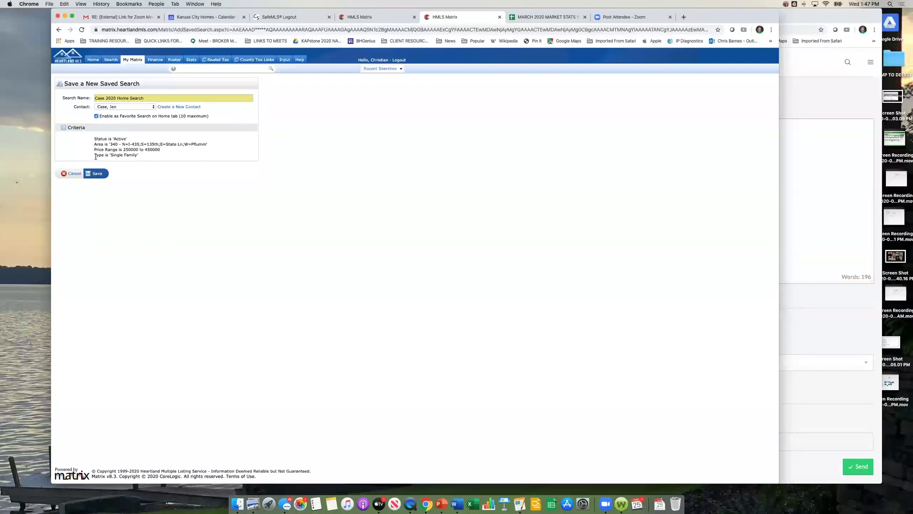
left_click(97, 174)
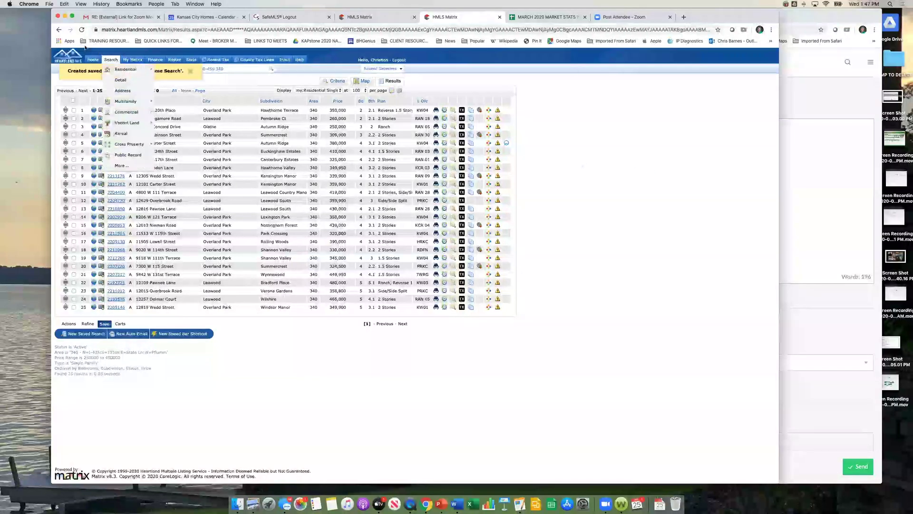
Step: Show the Nelson Pool Search results sorted by MLS# descending, with their search criteria
left_click(93, 59)
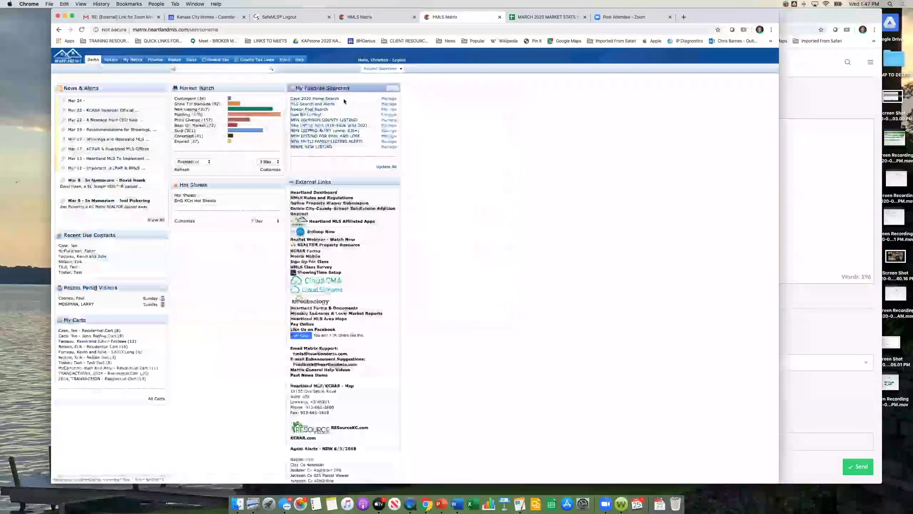
left_click(308, 109)
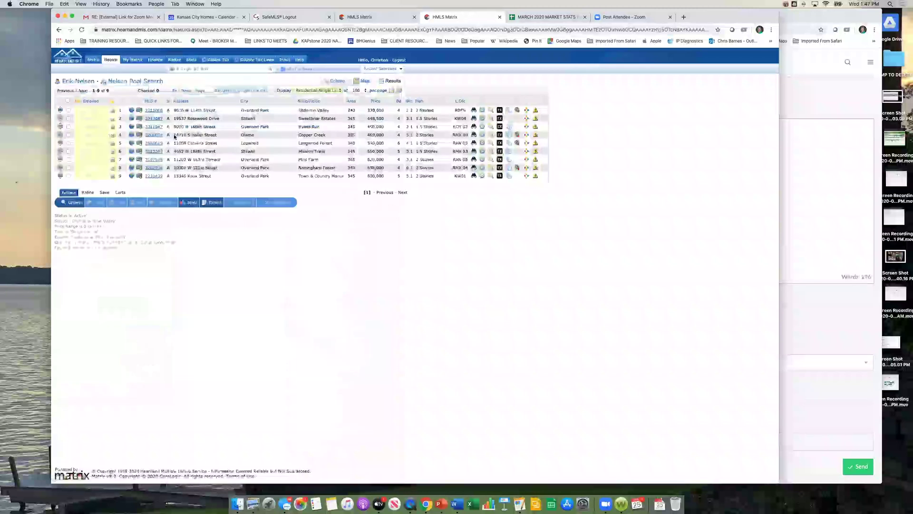
left_click(153, 101)
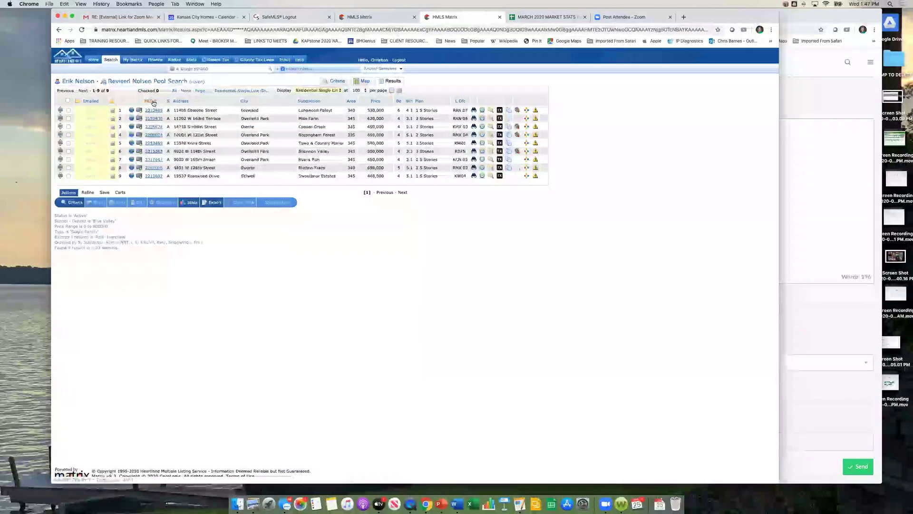
left_click(153, 102)
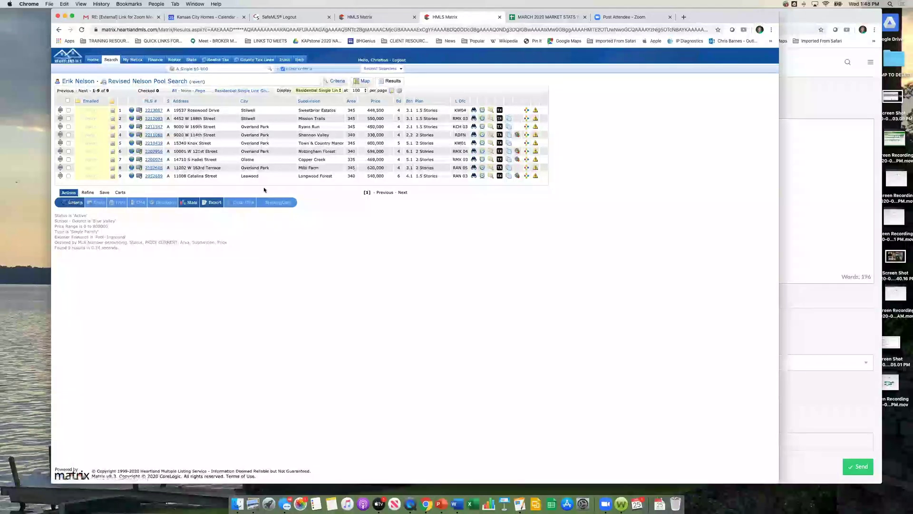
left_click(349, 167)
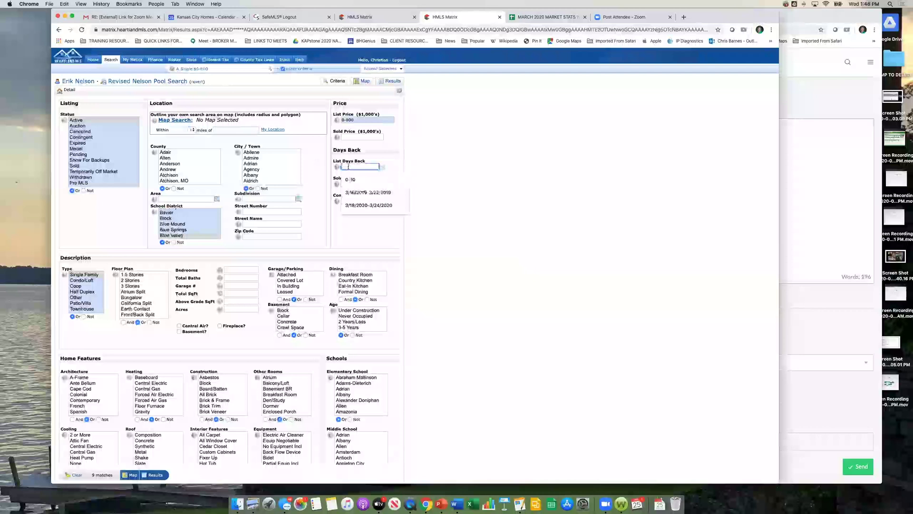
Step: Set List Days Back to 0-10, rerun, and update the saved Nelson Pool Search
left_click(350, 179)
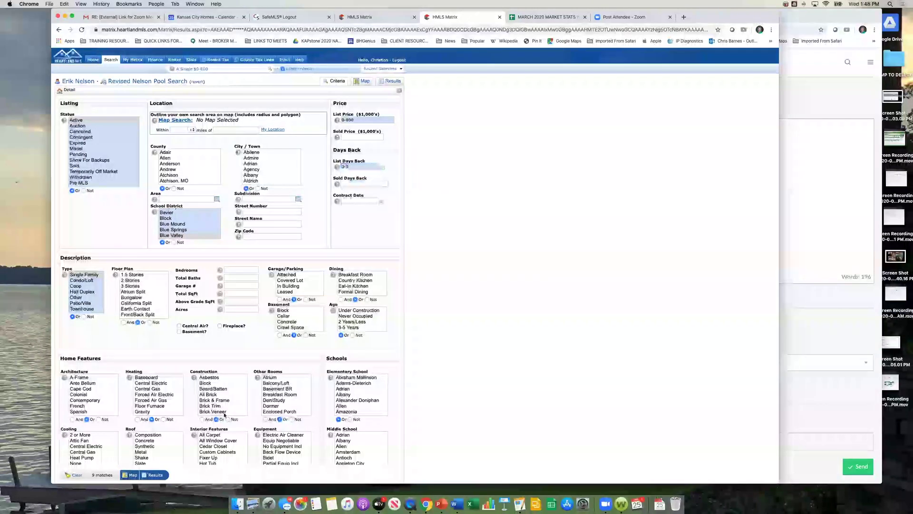
left_click(155, 474)
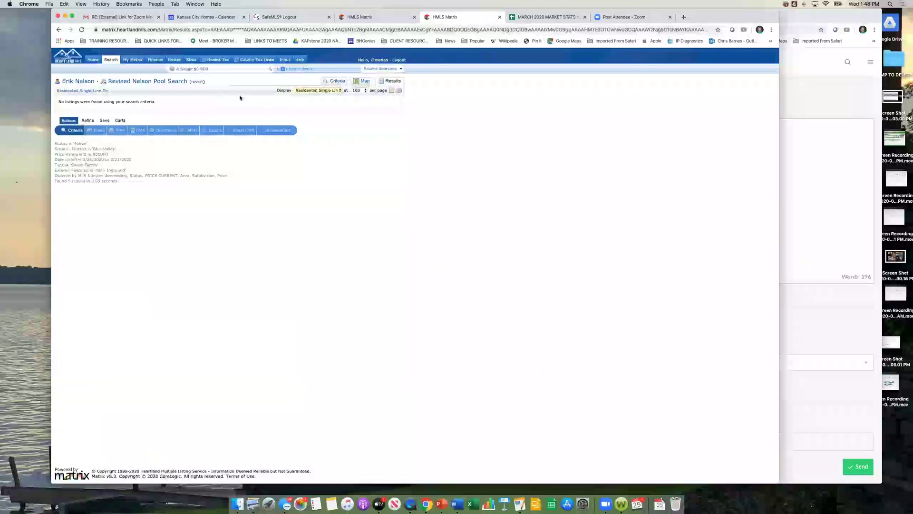
left_click(103, 122)
left_click(100, 131)
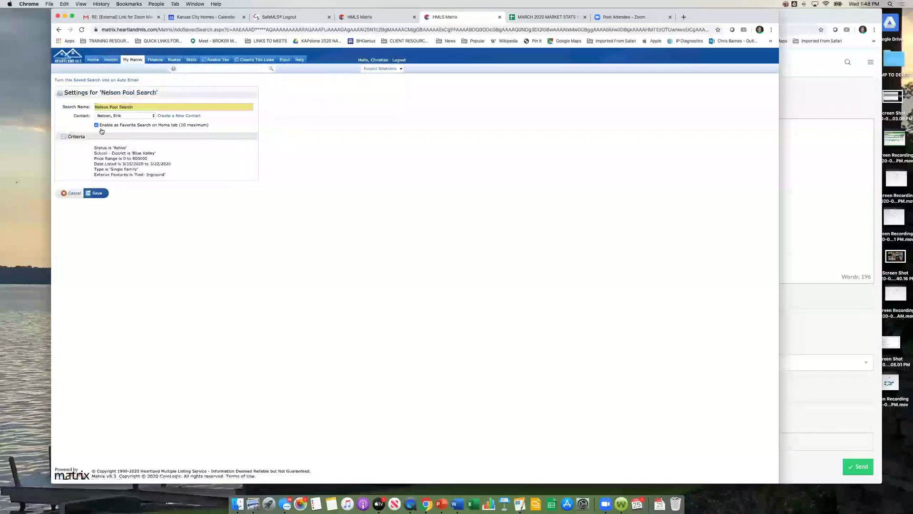
left_click(97, 194)
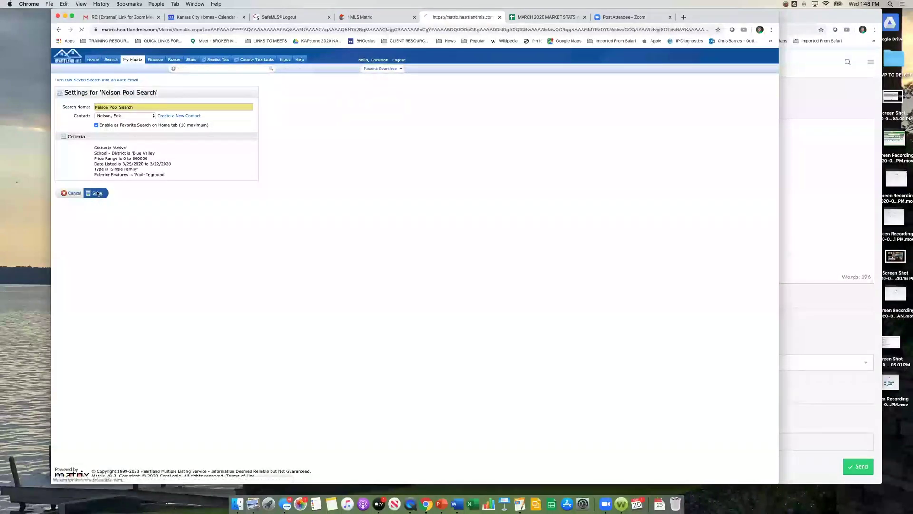
left_click(93, 59)
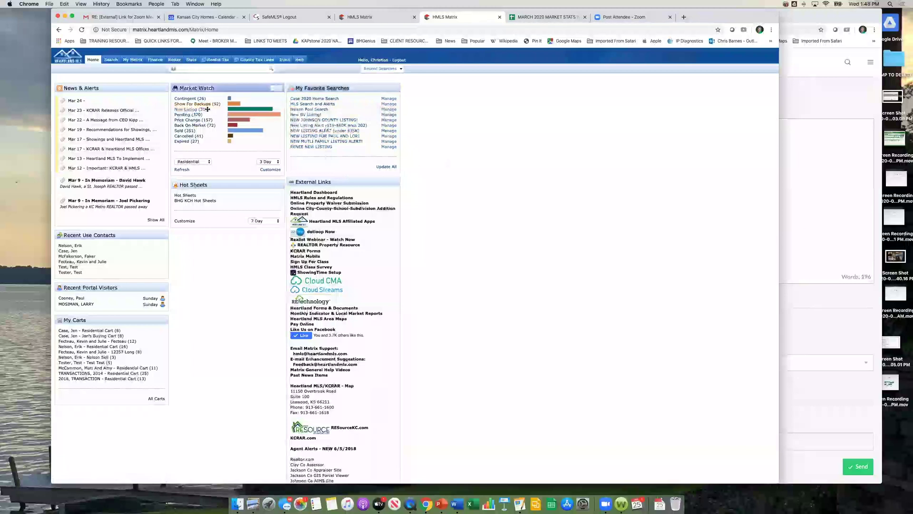
Step: Rerun the recent Active 340 search for its 25 single-family listings and show the Save options
left_click(398, 69)
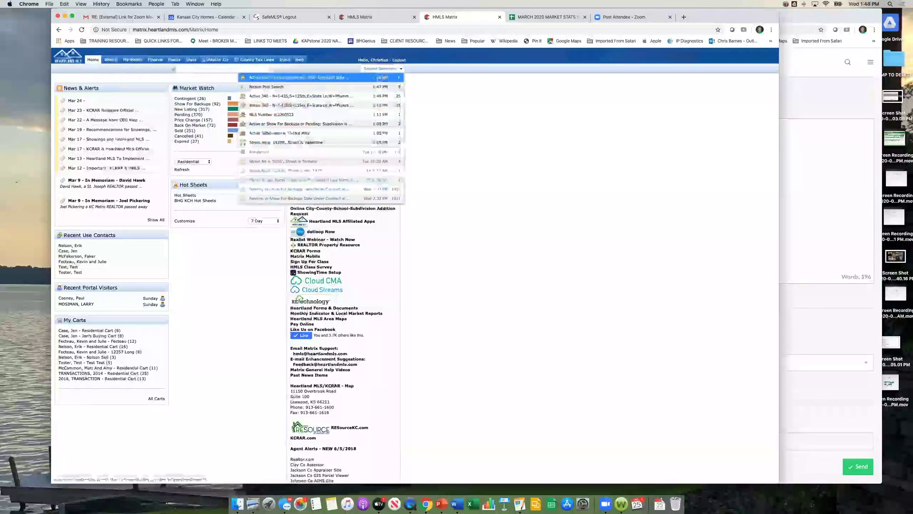
left_click(365, 98)
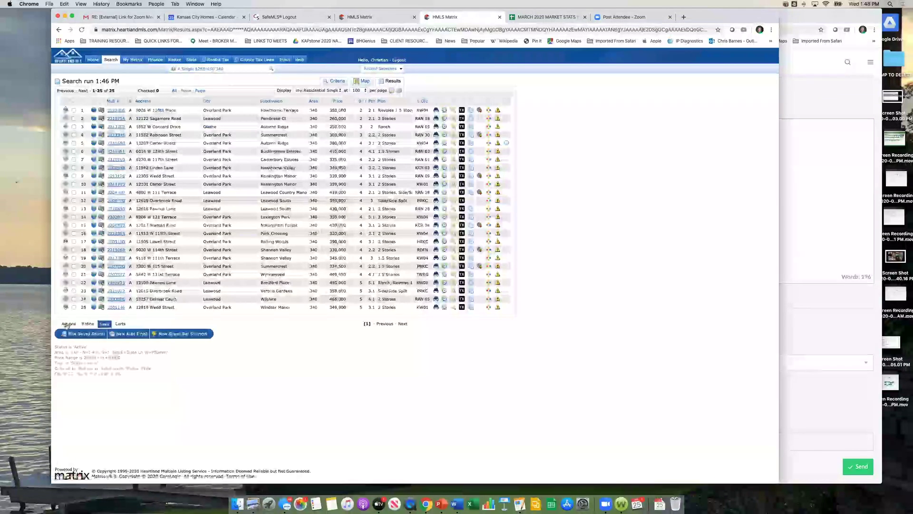
left_click(67, 324)
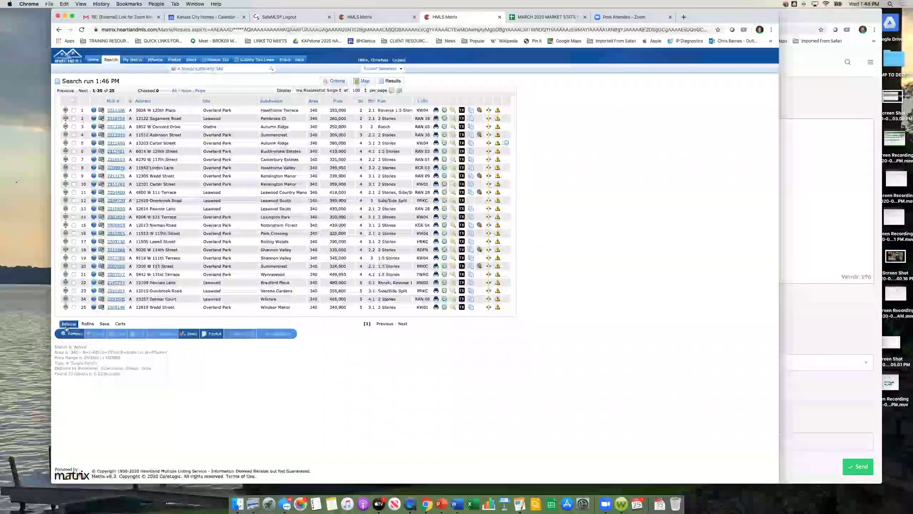
left_click(105, 323)
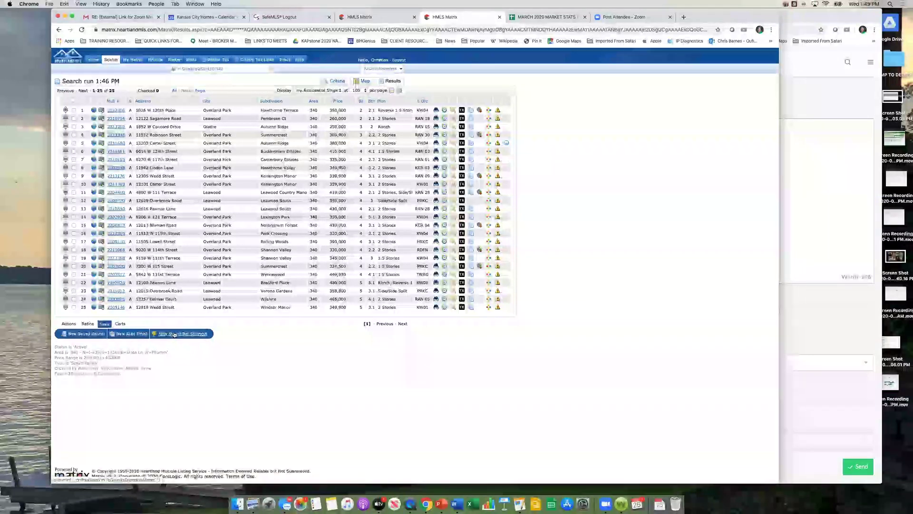
Step: Save a new speed bar shortcut named /case2020 for these Area 340 results
left_click(174, 335)
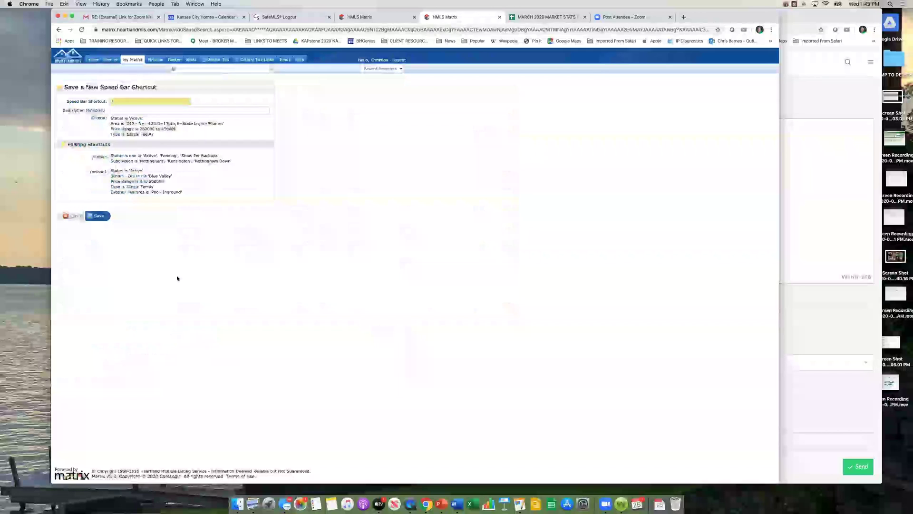
left_click(239, 68)
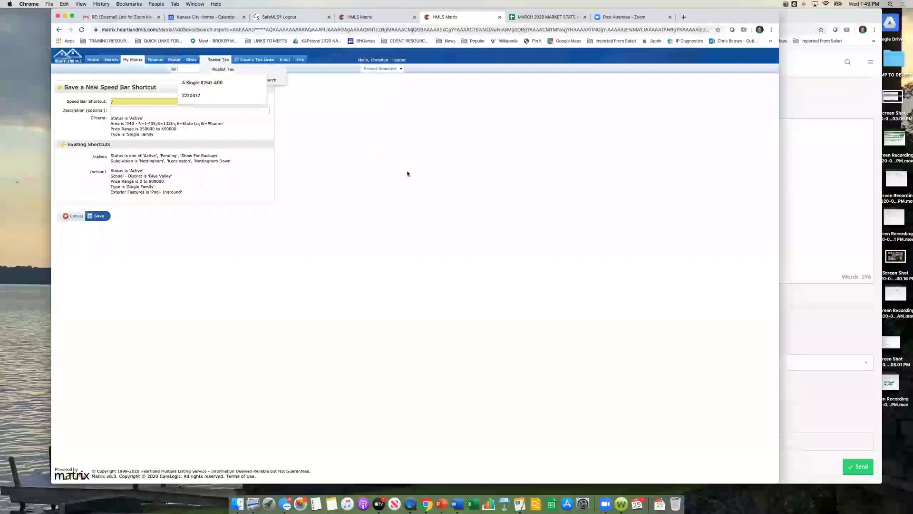
left_click(346, 142)
left_click(128, 101)
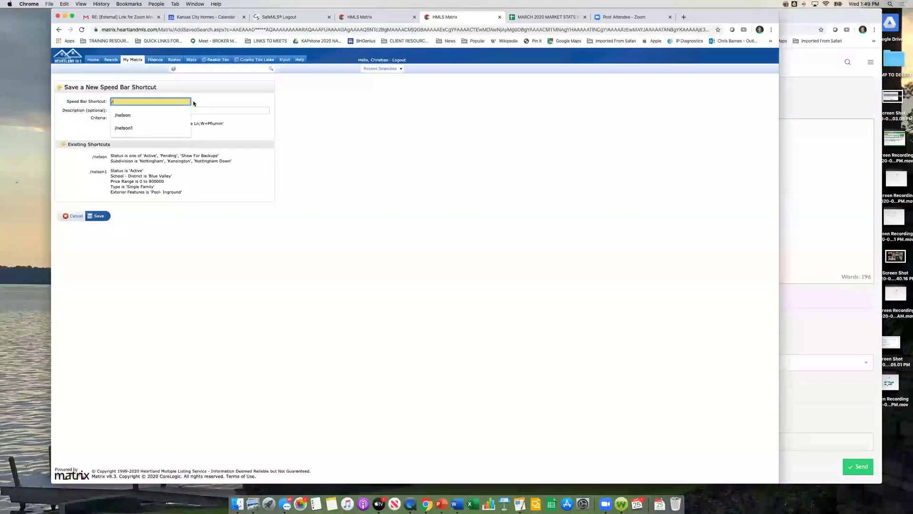
type("case")
key("BackSpace")
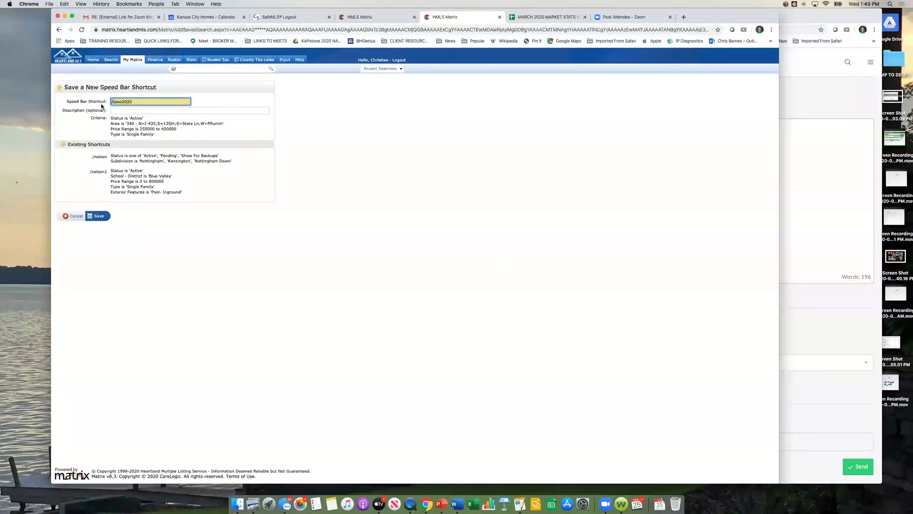
left_click(345, 117)
left_click(133, 101)
left_click(100, 218)
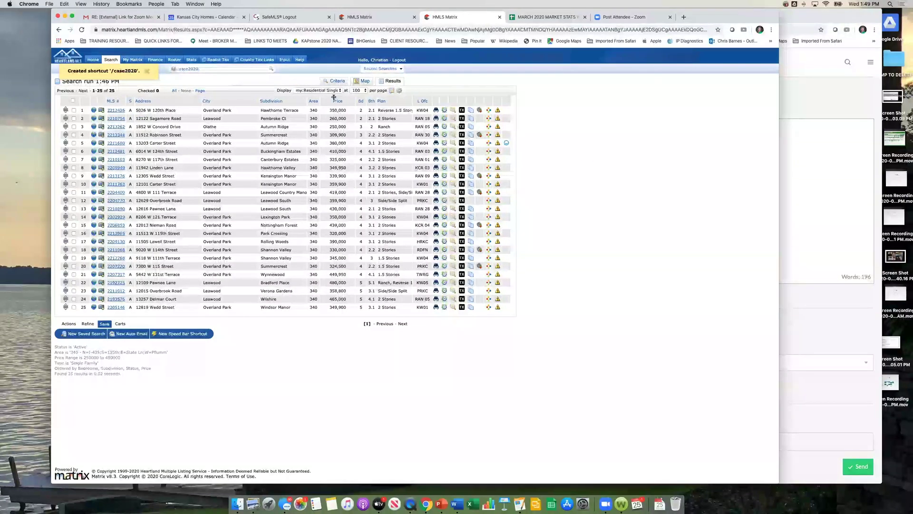
Step: From the home dashboard, enter /case2020 in the speed bar to pull up the 25 listings
left_click(89, 61)
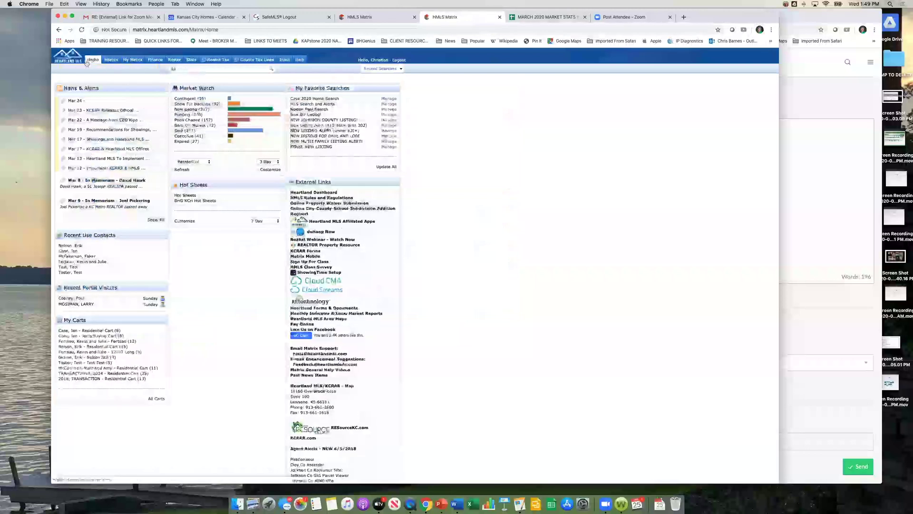
left_click(240, 69)
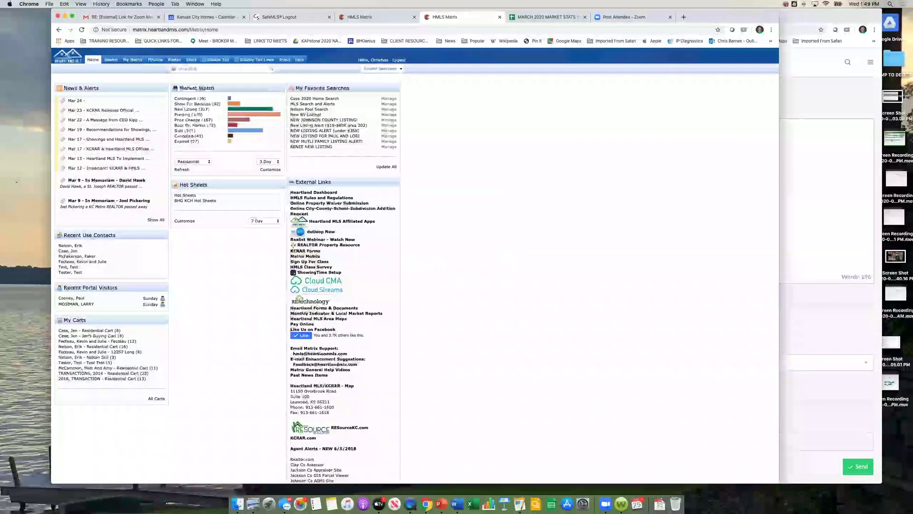
key("Return")
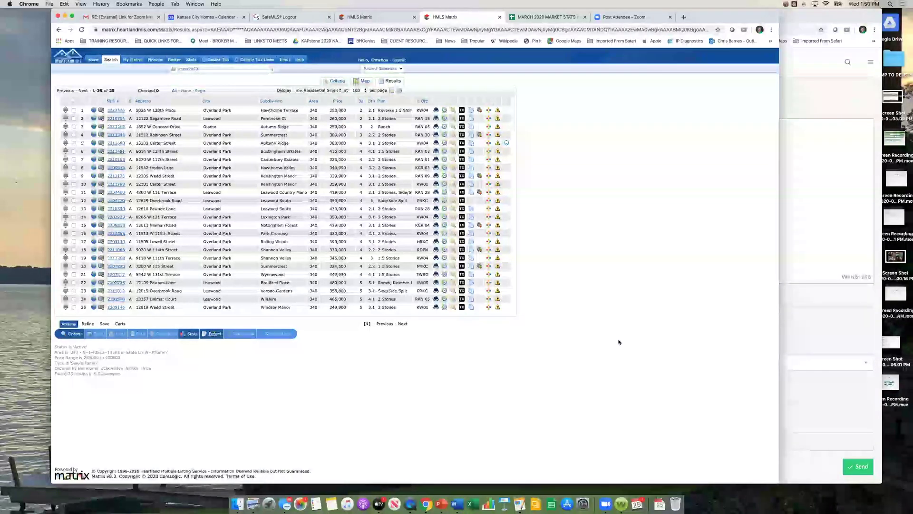
mouse_move(117, 59)
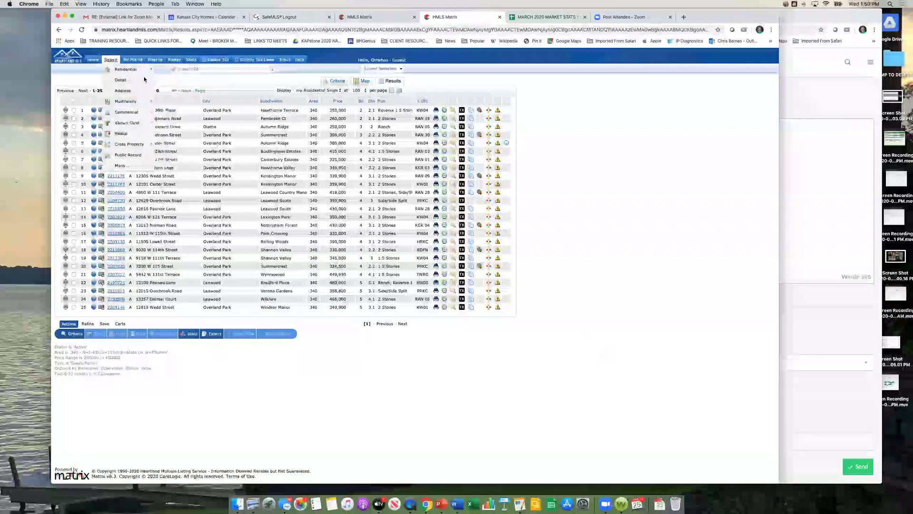
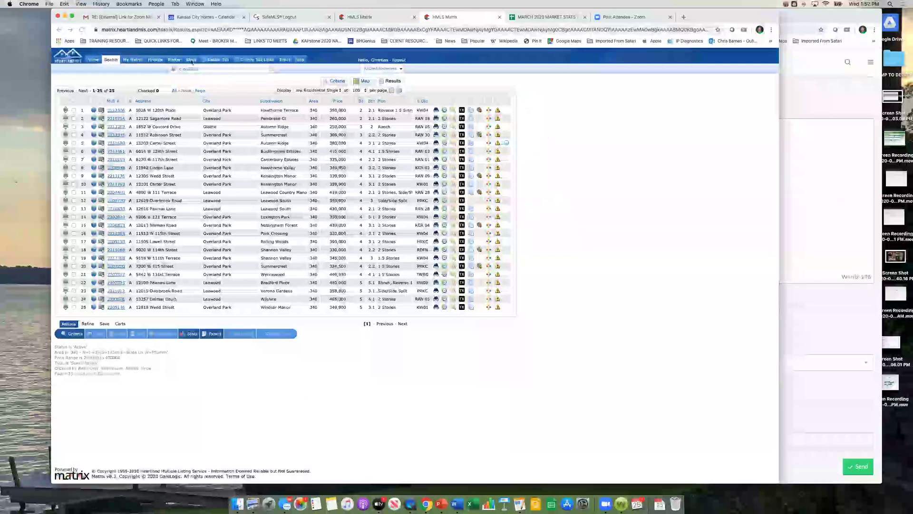
Step: Open the Residential statistics search form from the Stats menu
mouse_move(156, 61)
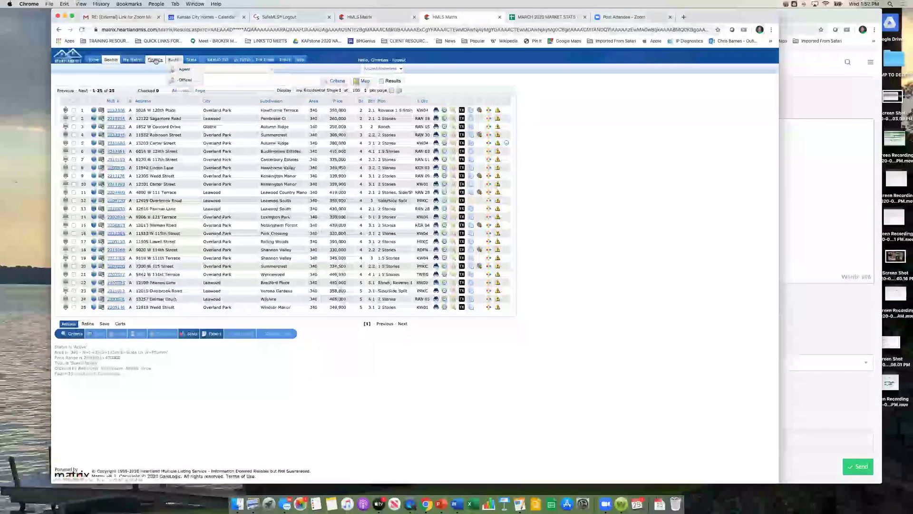
mouse_move(187, 60)
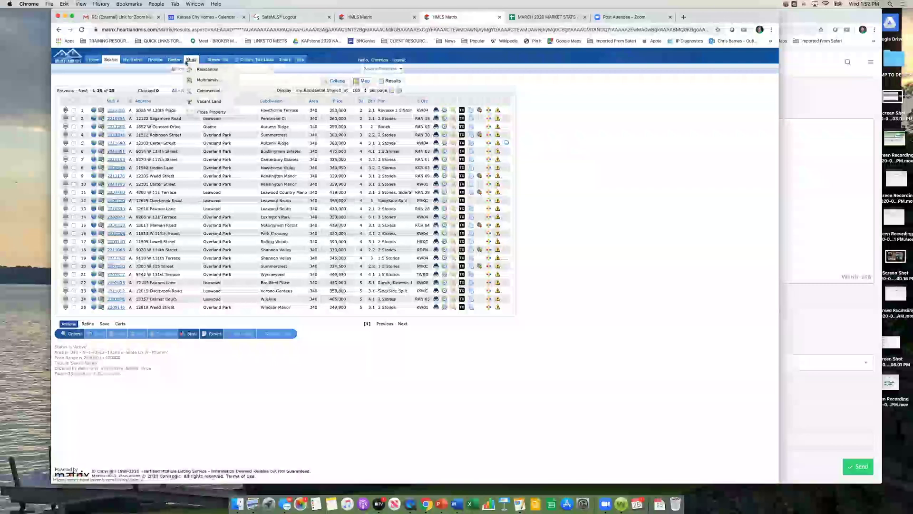
left_click(197, 72)
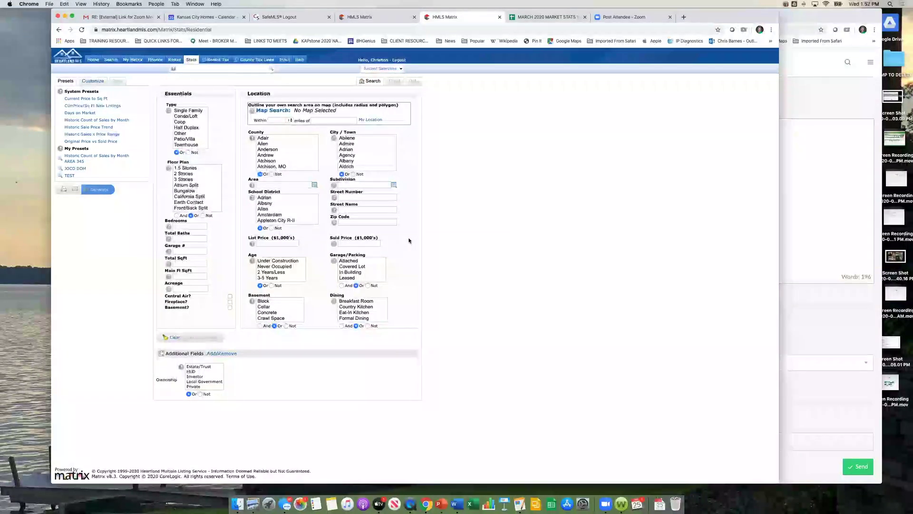
Step: Load the Historic Sale Price Trend preset and bring up its Customize settings
left_click(93, 80)
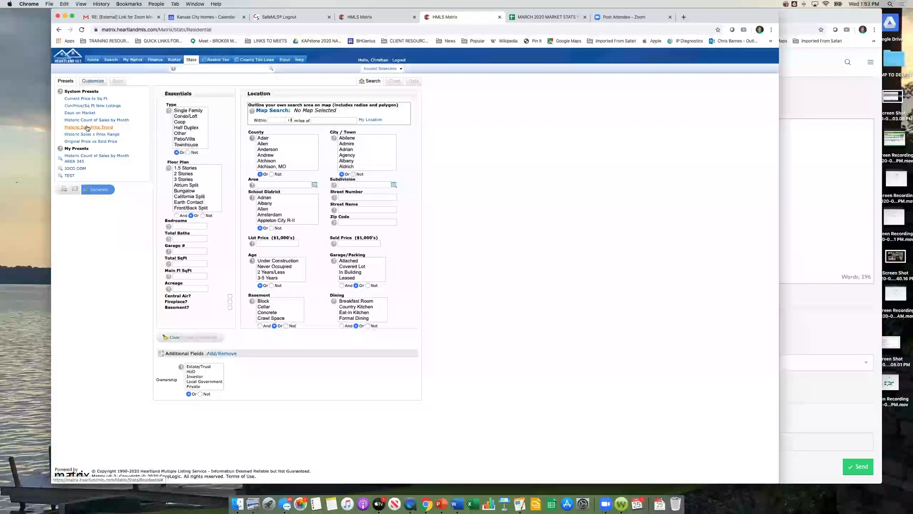
left_click(92, 128)
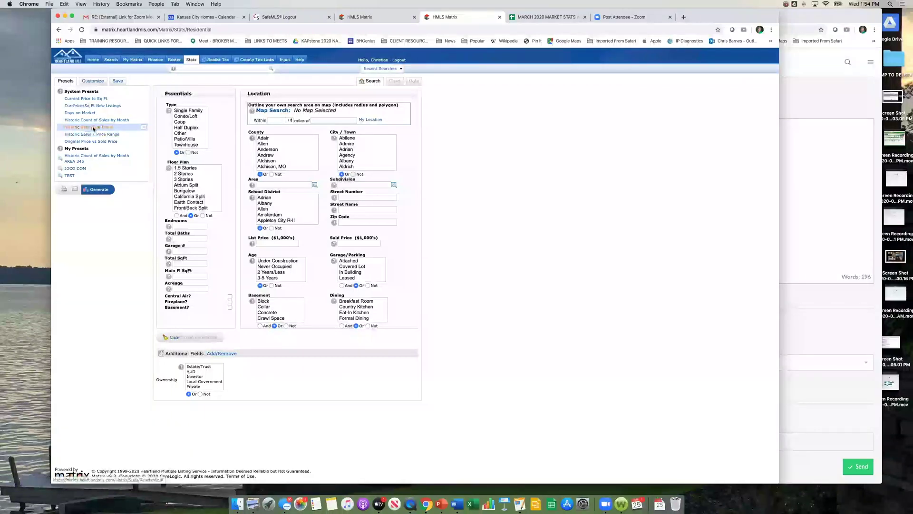
left_click(94, 82)
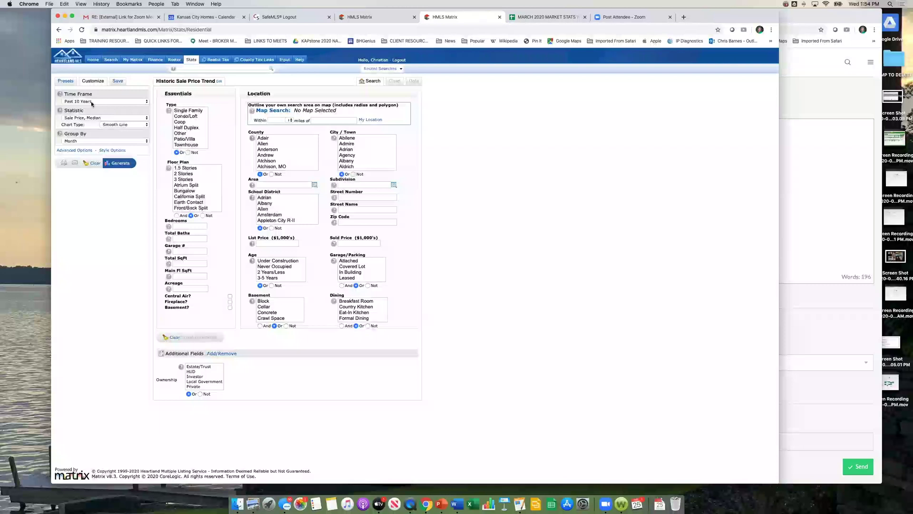
Step: Set Past 7 Years, Median Sale Price, Smooth Line chart, grouped by Primary Year
left_click(92, 101)
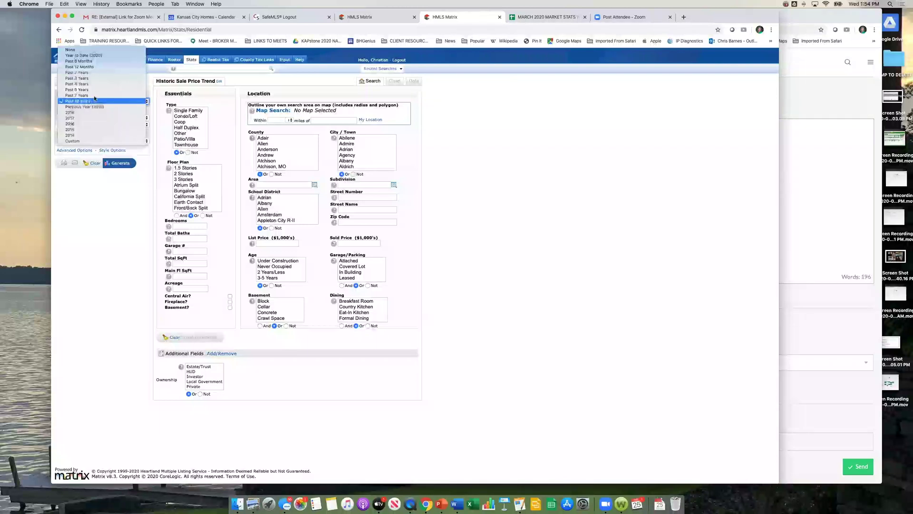
left_click(92, 95)
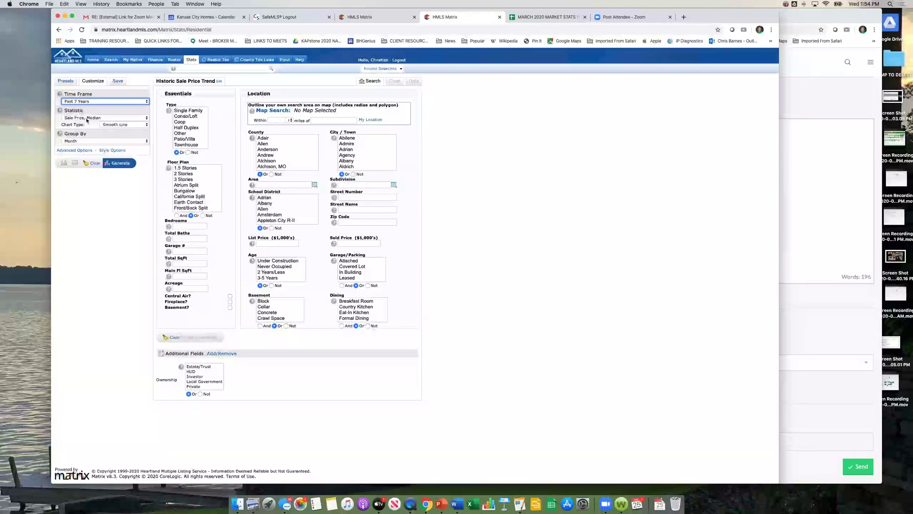
left_click(114, 119)
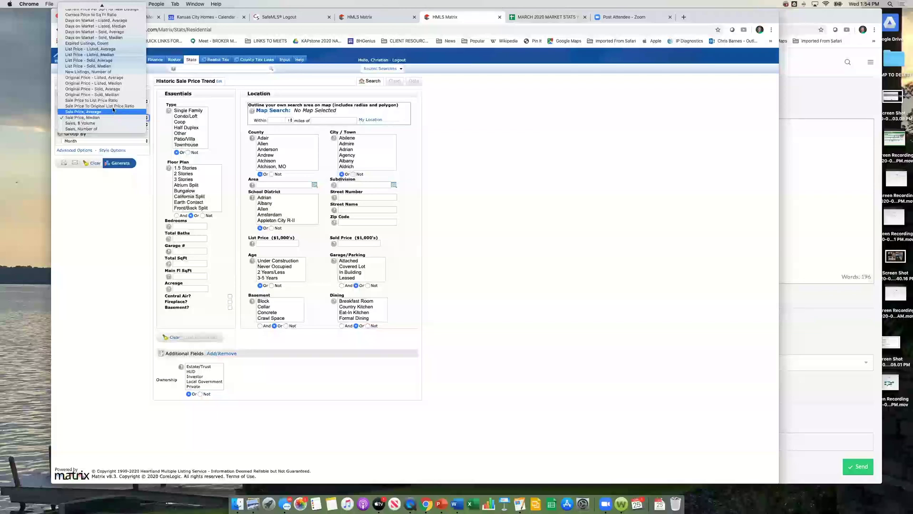
scroll(104, 47, "up", 2)
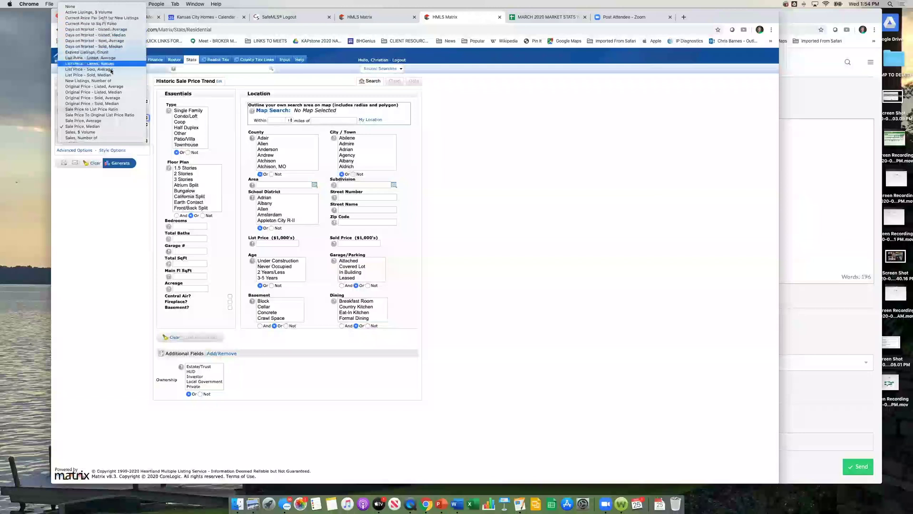
left_click(100, 129)
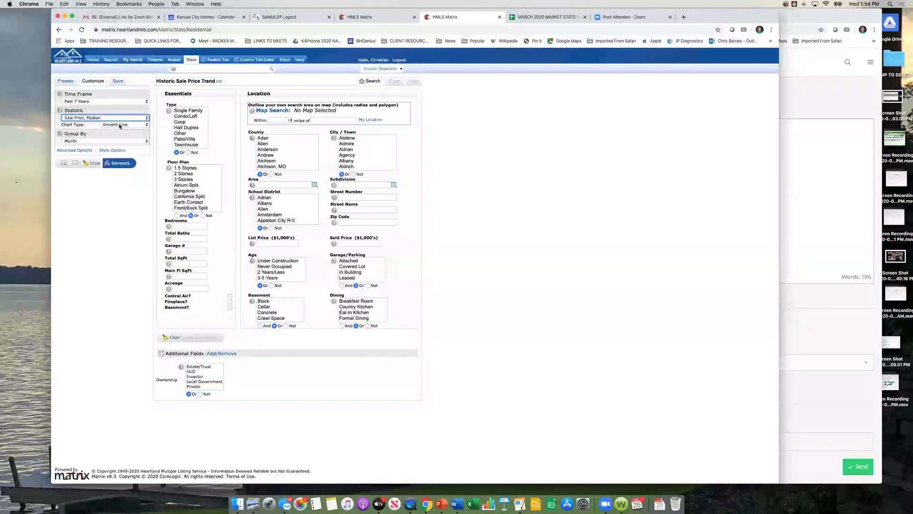
left_click(117, 124)
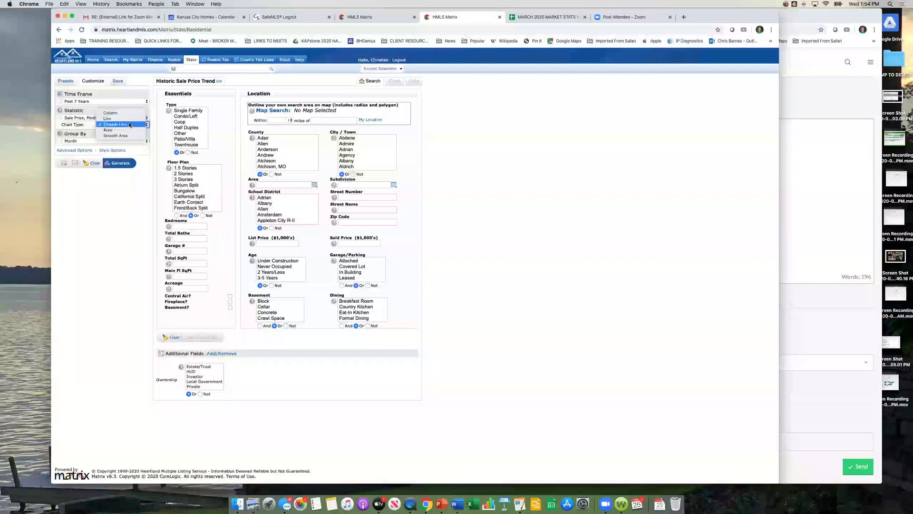
left_click(127, 125)
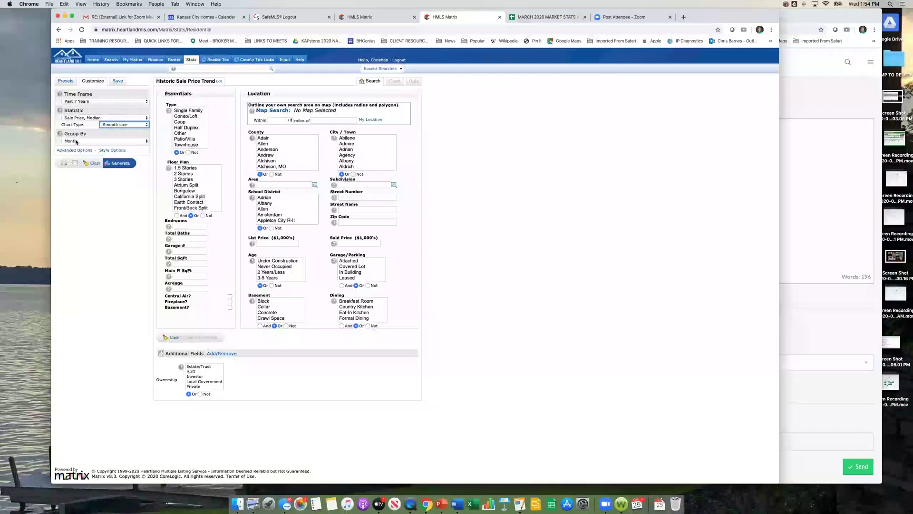
left_click(76, 141)
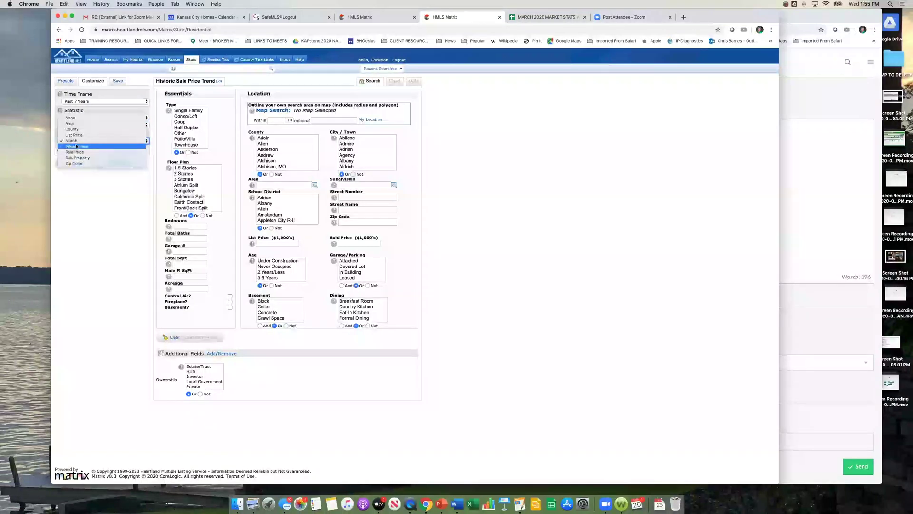
left_click(76, 146)
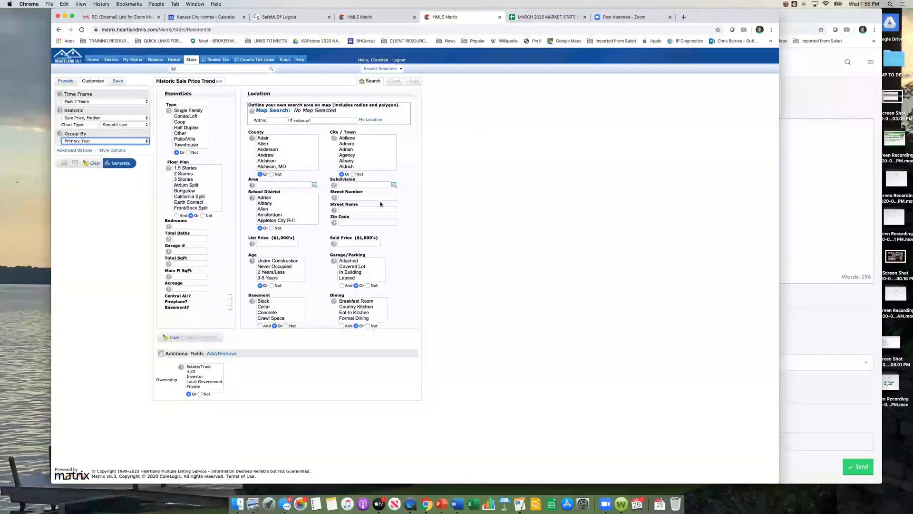
Step: Filter to Single Family homes in subdivision Leawood South and generate the chart (209 listings)
left_click(189, 110)
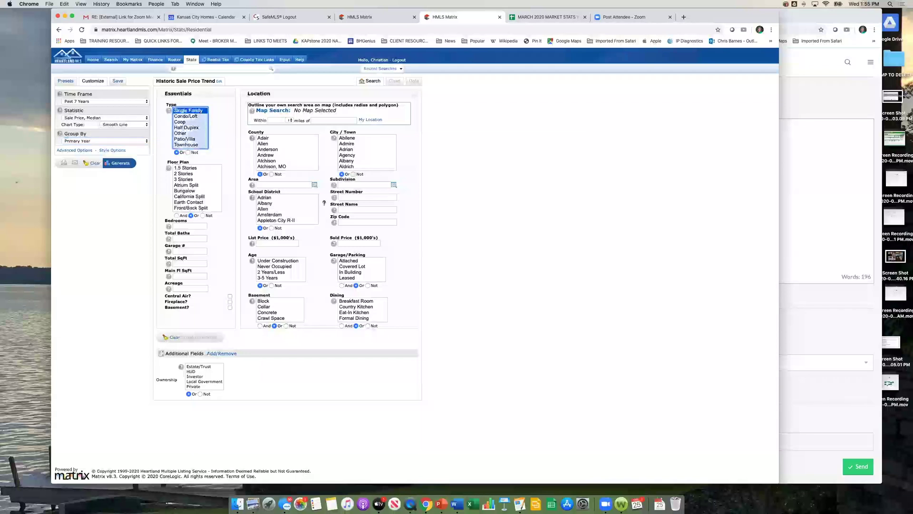
left_click(363, 184)
type("Jea")
type("wood")
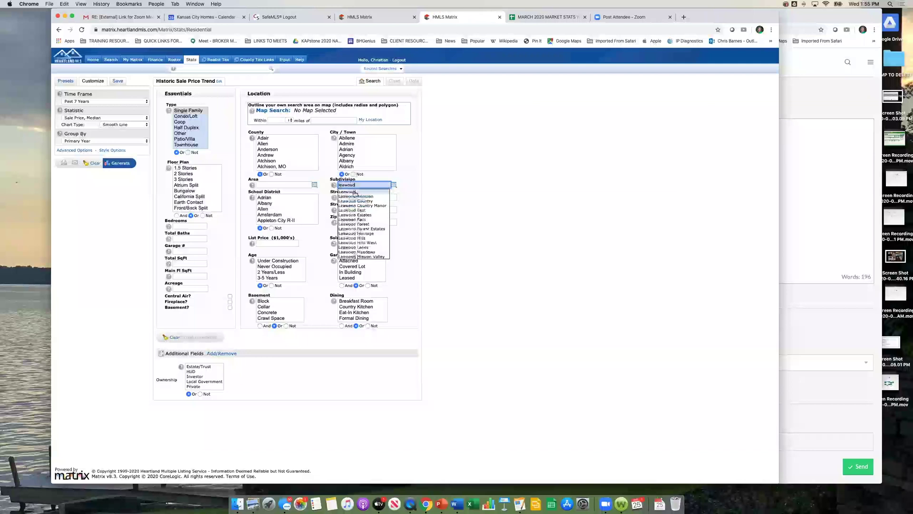
type("south")
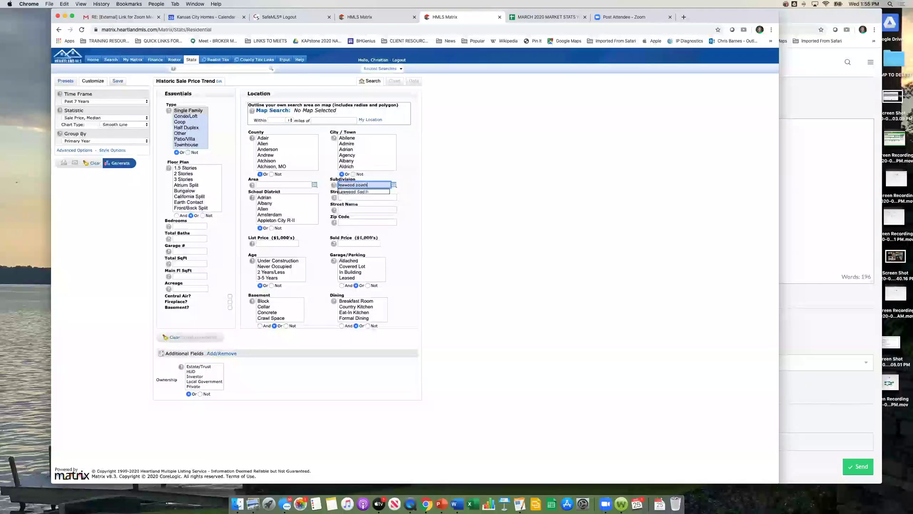
left_click(354, 192)
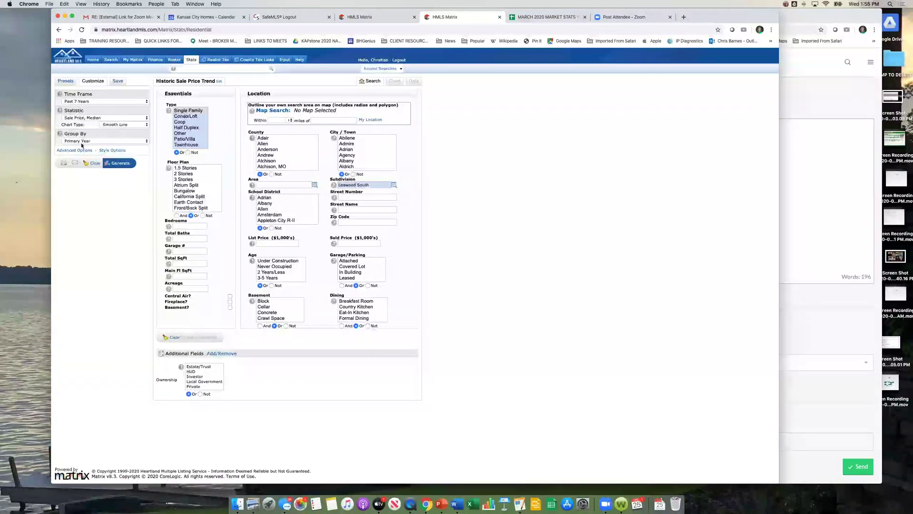
left_click(116, 163)
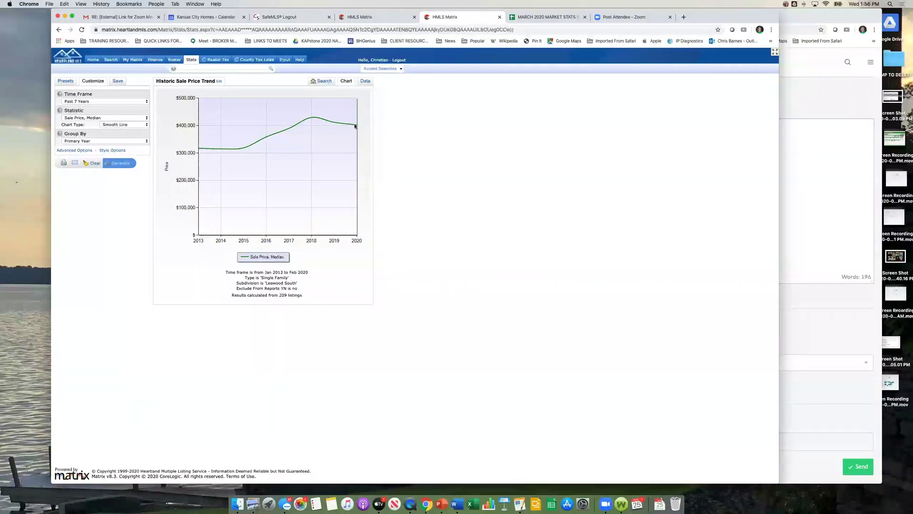
Step: Review the yearly Leawood South medians as a data table, then change grouping to Month
mouse_move(355, 126)
left_click(363, 81)
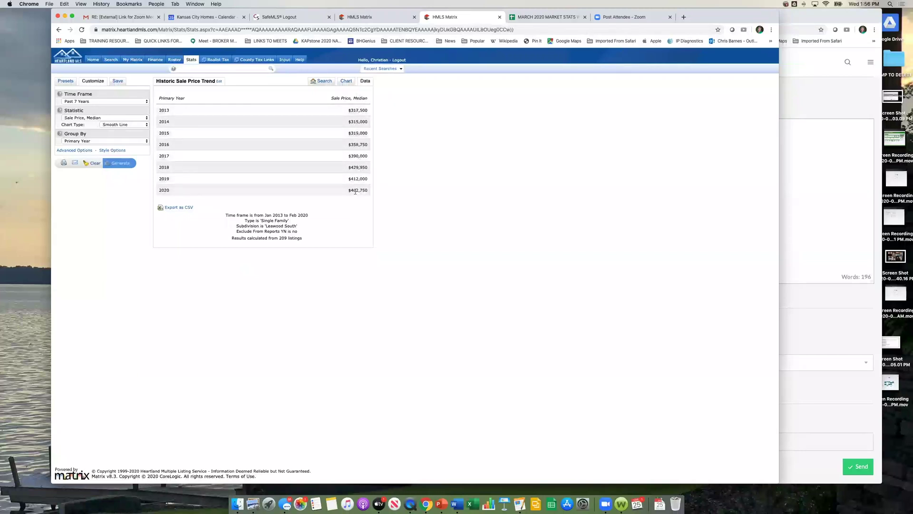
left_click(345, 82)
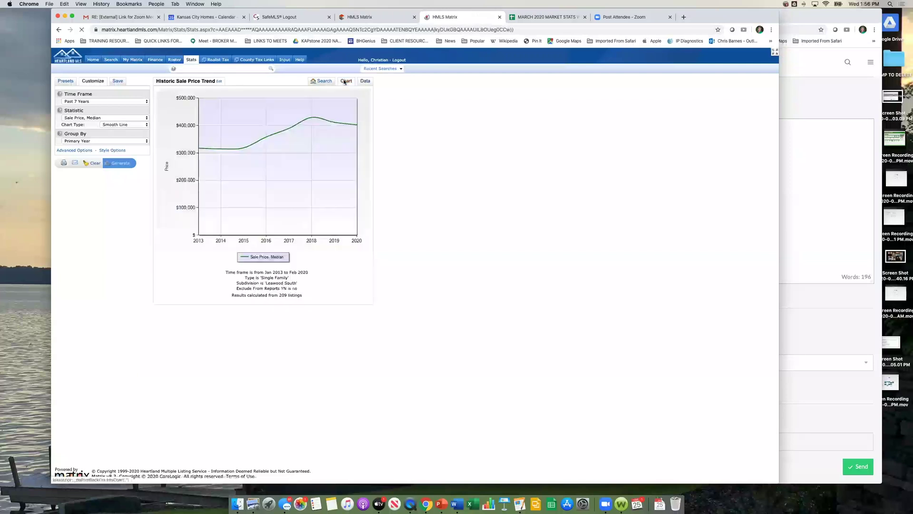
left_click(144, 141)
left_click(119, 134)
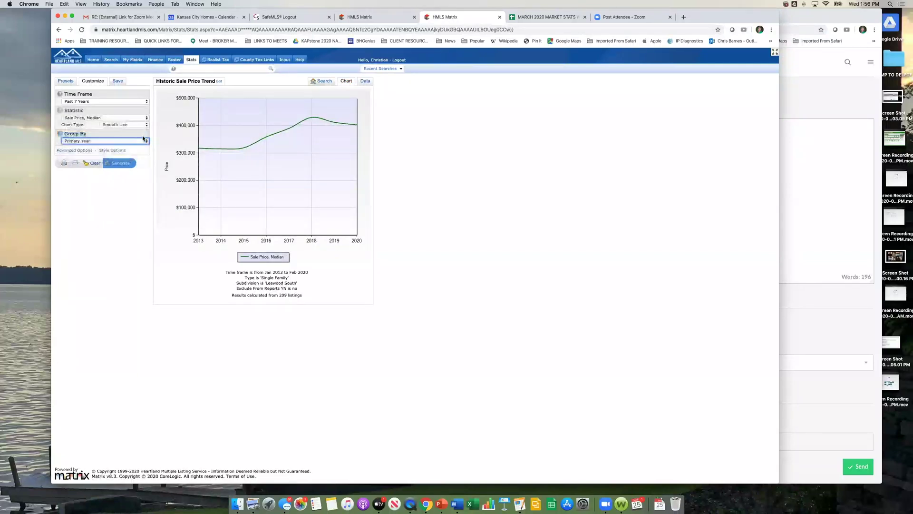
Step: Regenerate the Leawood South chart by month and view the 2013–2020 monthly medians table
left_click(122, 163)
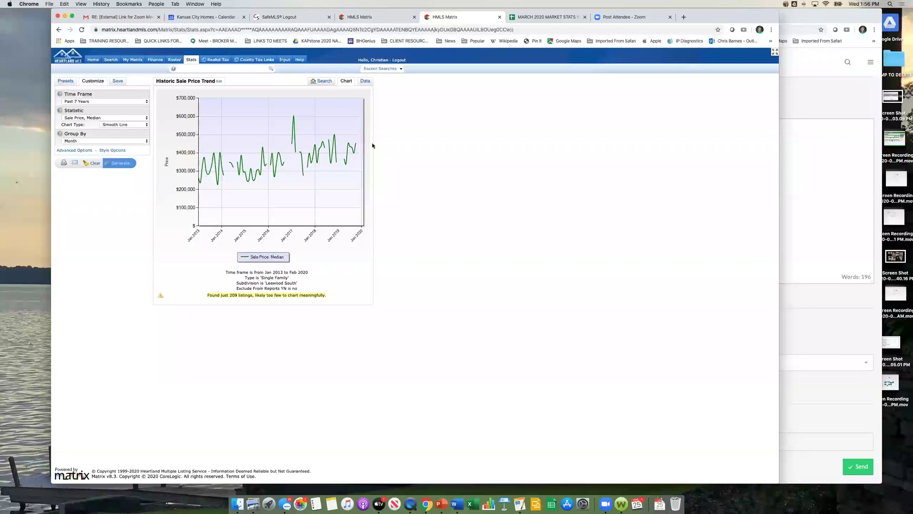
left_click(365, 82)
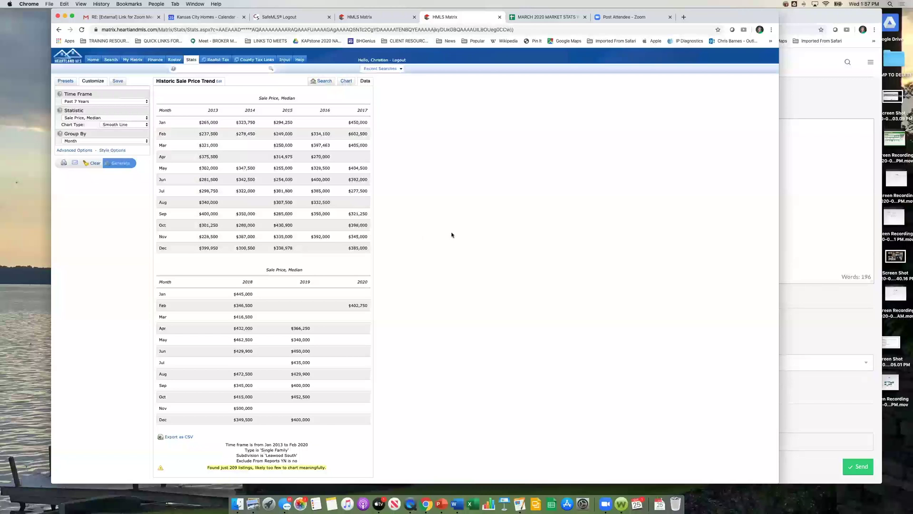
Step: Replace the Leawood South subdivision filter with zip code 66211 and generate the trend
left_click(323, 81)
left_click_drag(373, 186, 314, 185)
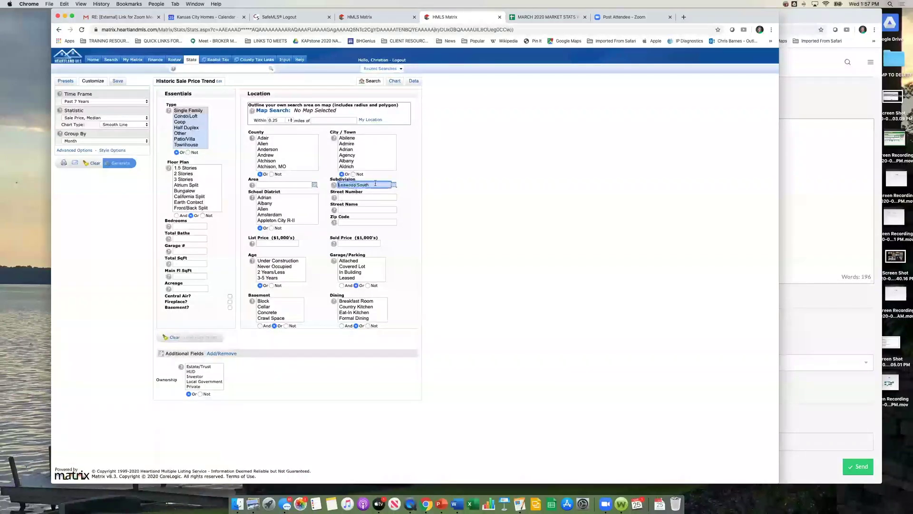
key("Delete")
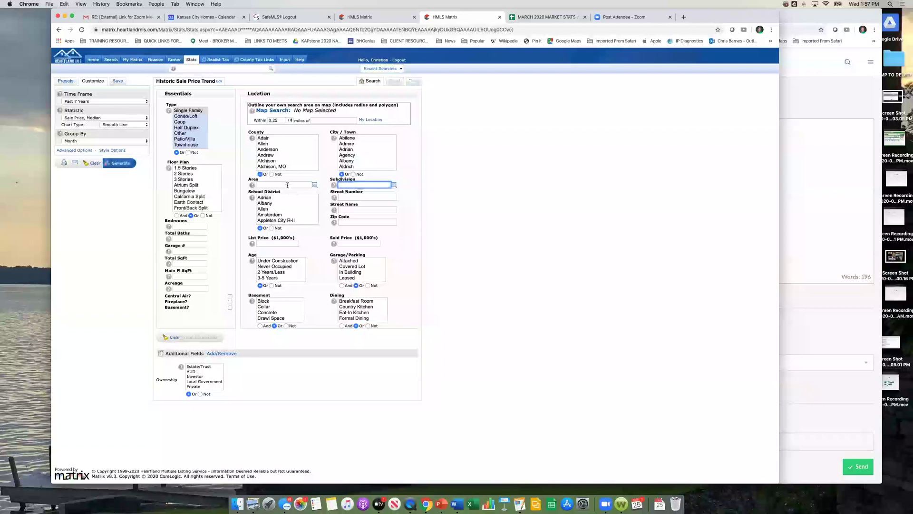
left_click(349, 222)
type("66211")
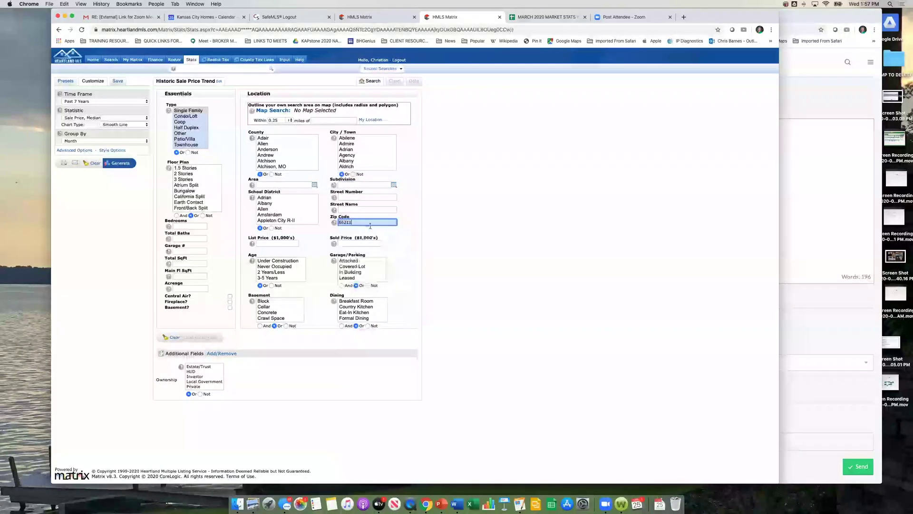
left_click(485, 231)
left_click(113, 163)
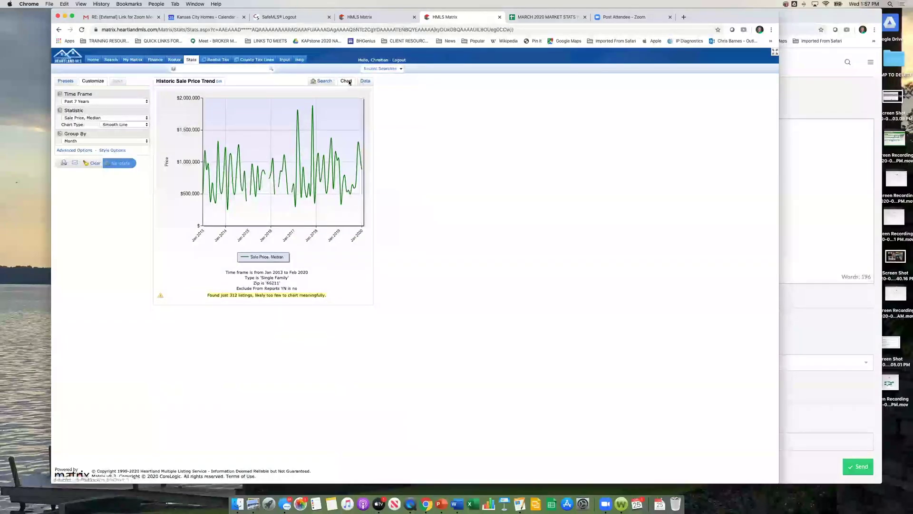
Step: Change the zip code to 66209 and regenerate the chart (1,564 listings)
left_click(320, 82)
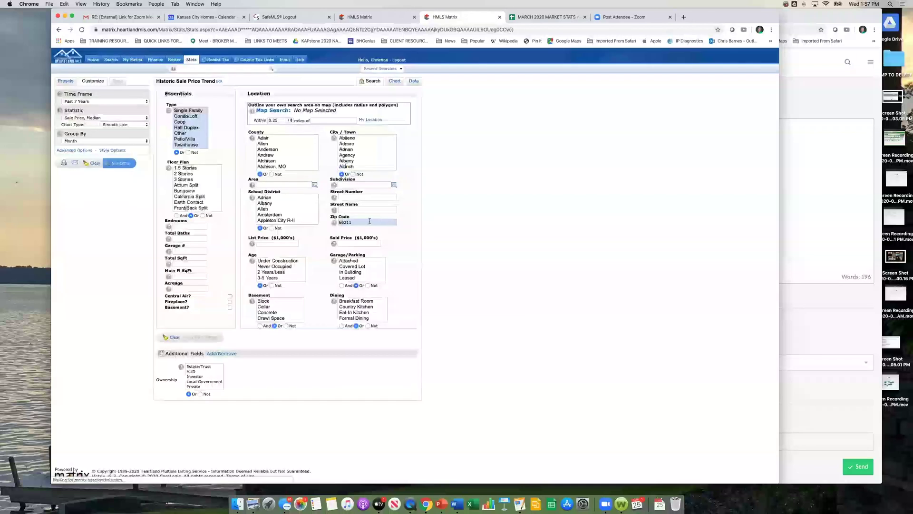
type("66209")
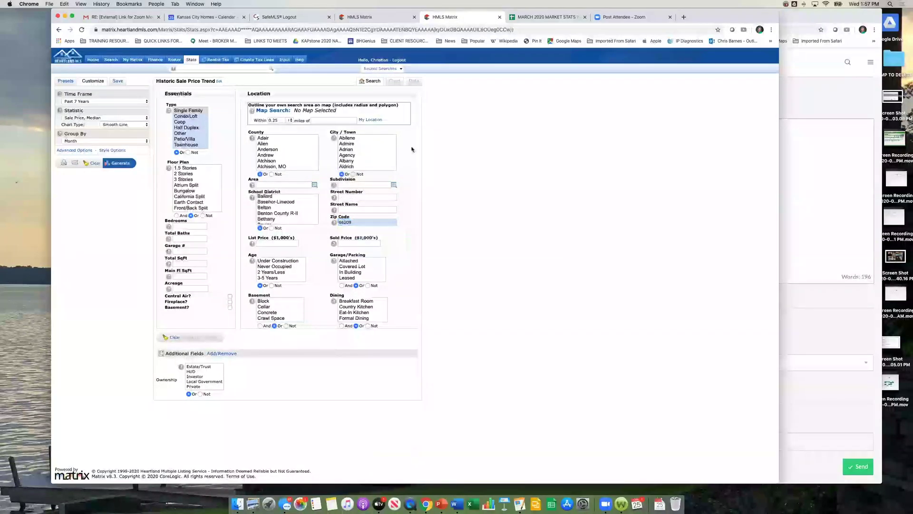
left_click(120, 163)
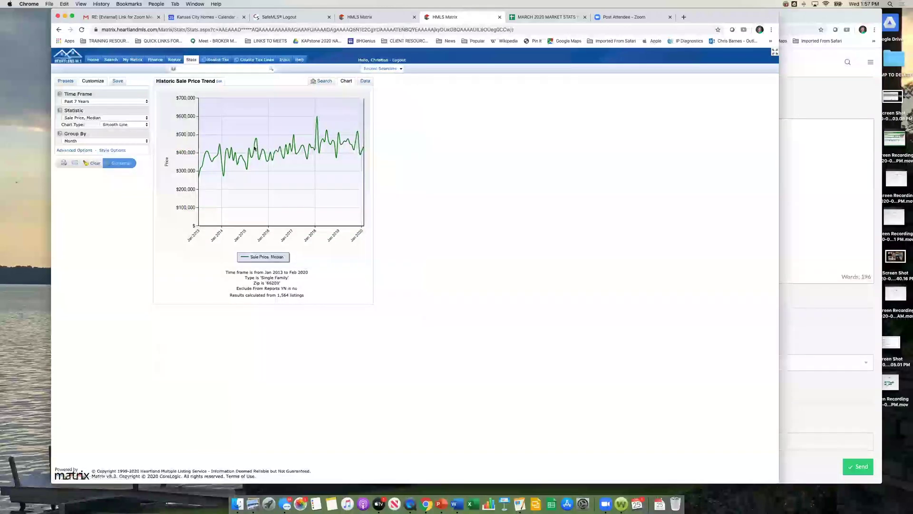
left_click(365, 81)
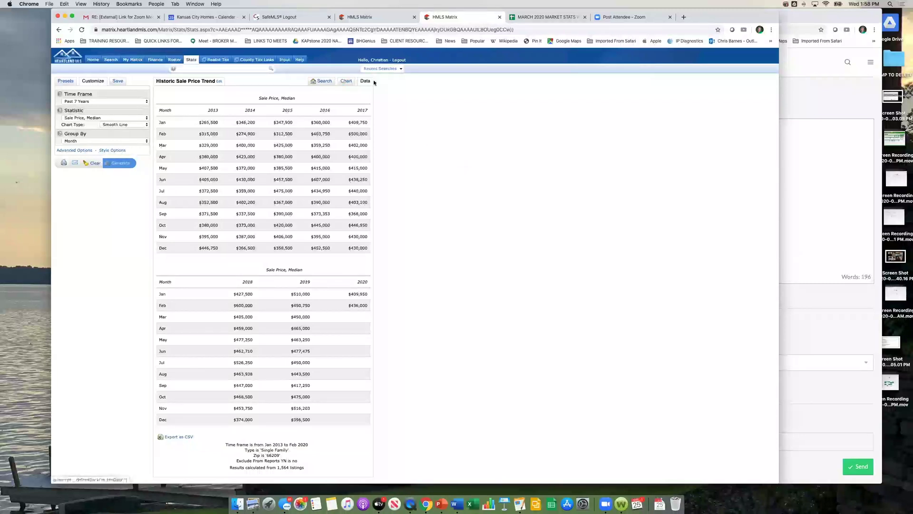
left_click(347, 81)
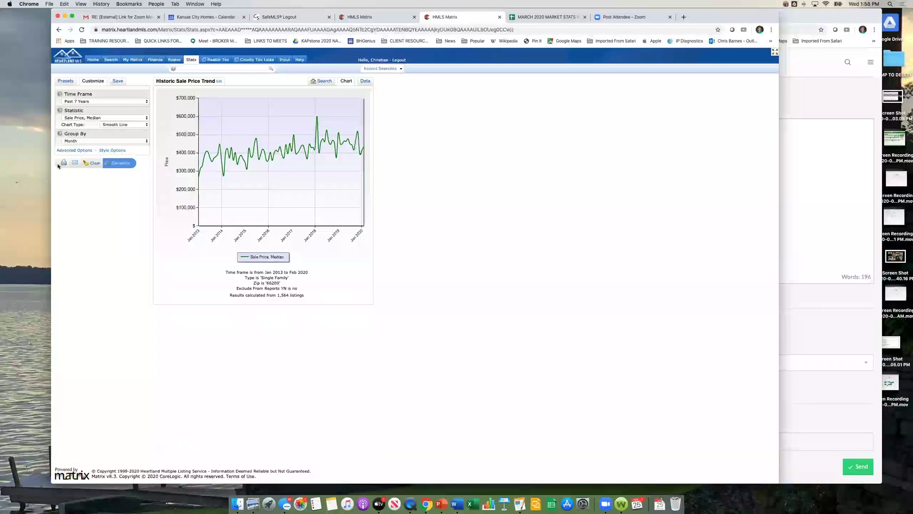
left_click(146, 141)
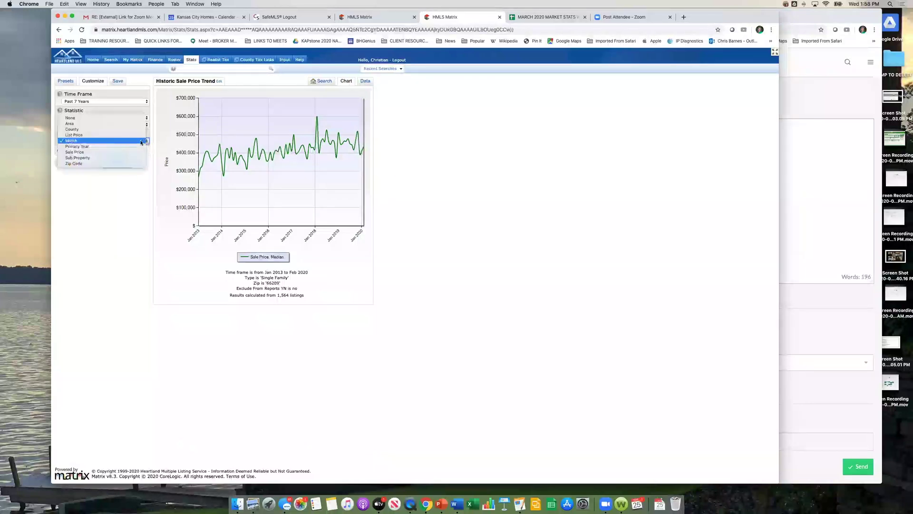
Step: Regroup the zip 66209 median sale price chart by Primary Year and regenerate it
left_click(138, 147)
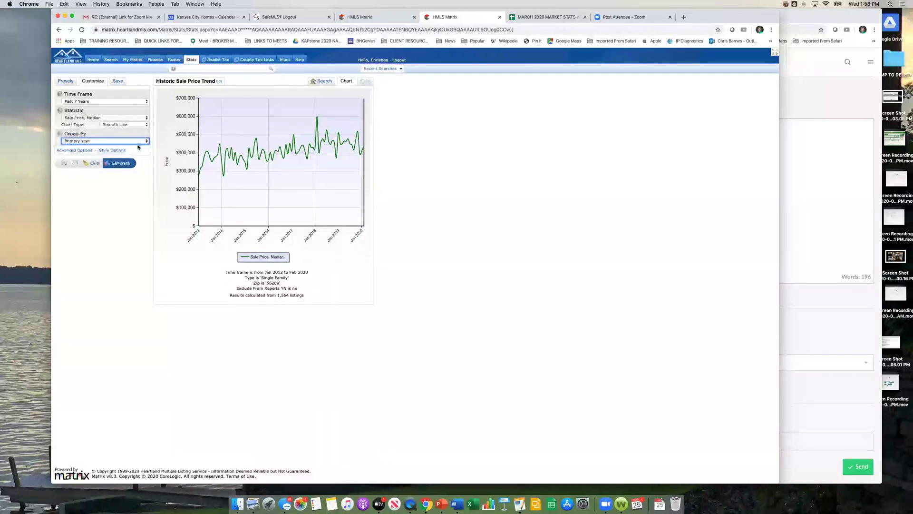
left_click(117, 163)
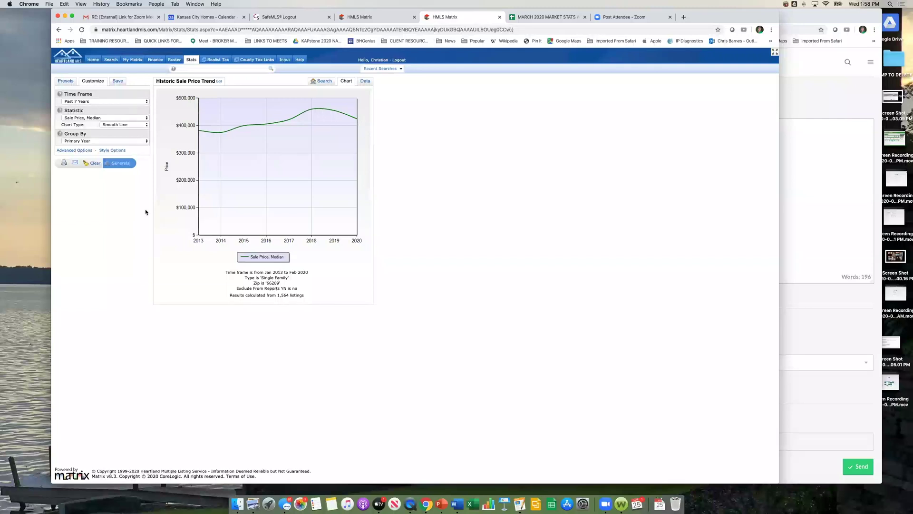
left_click(64, 163)
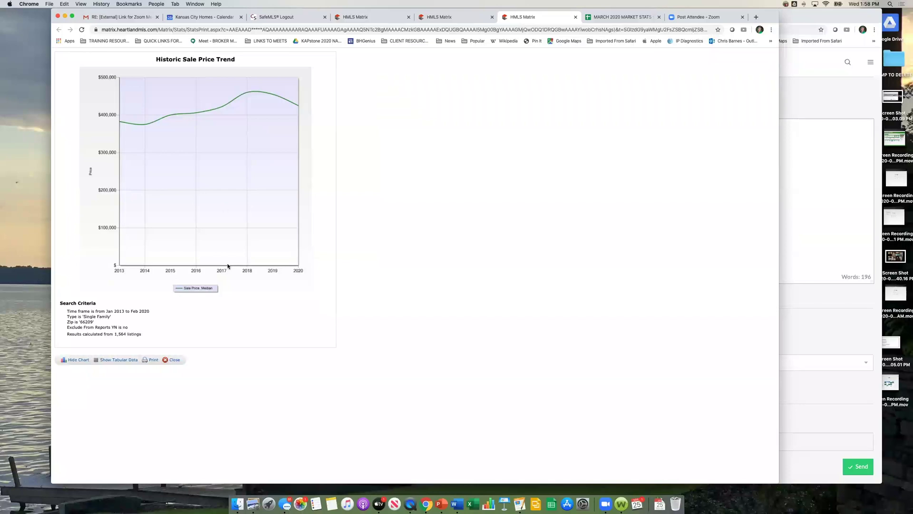
left_click(127, 360)
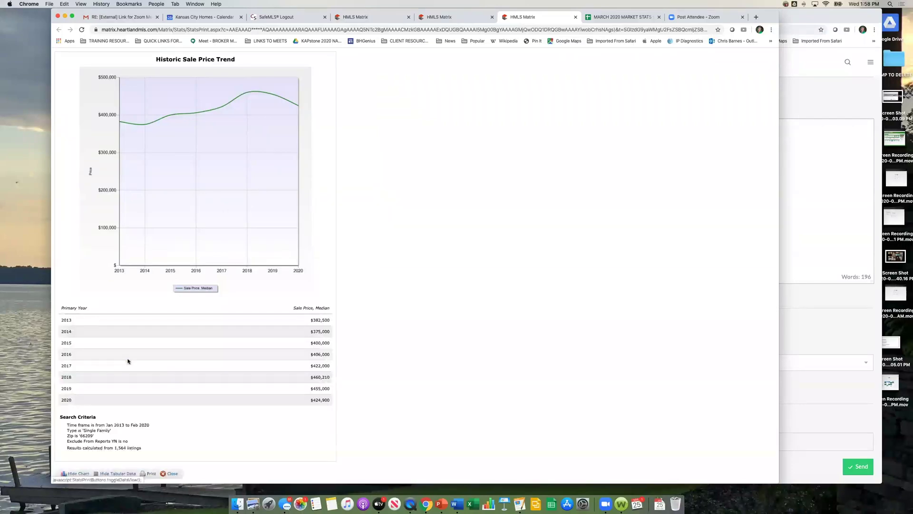
scroll(127, 357, "down", 1)
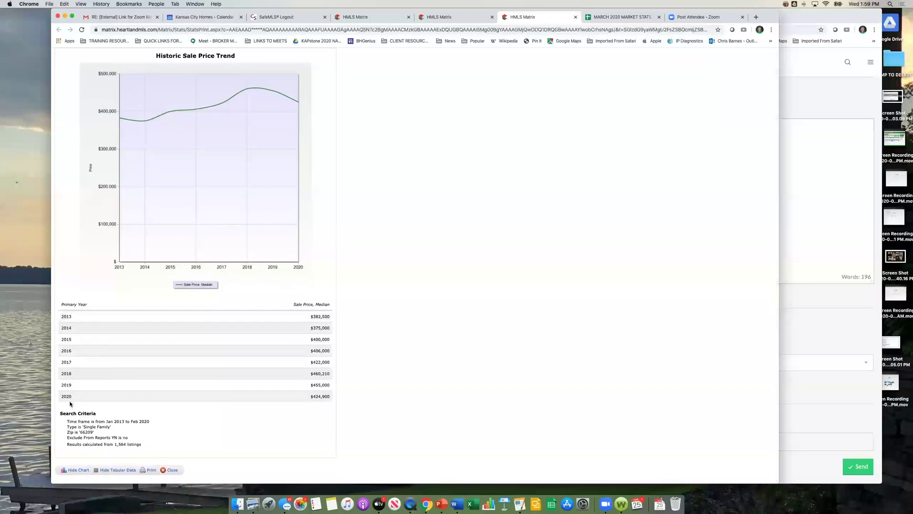
left_click(148, 470)
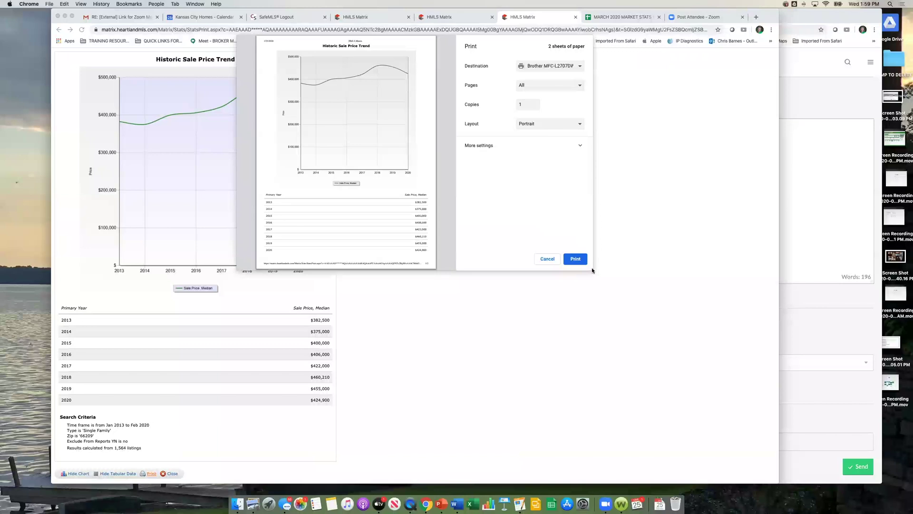
left_click(543, 259)
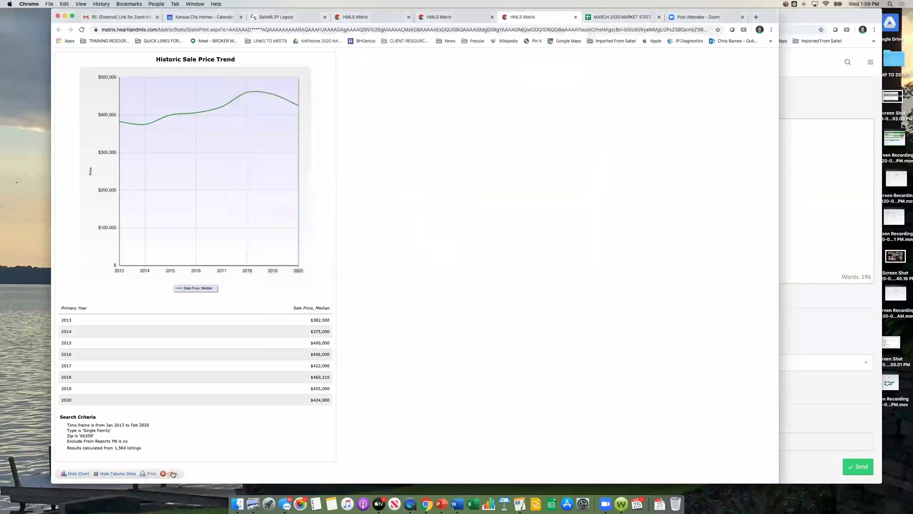
left_click(169, 473)
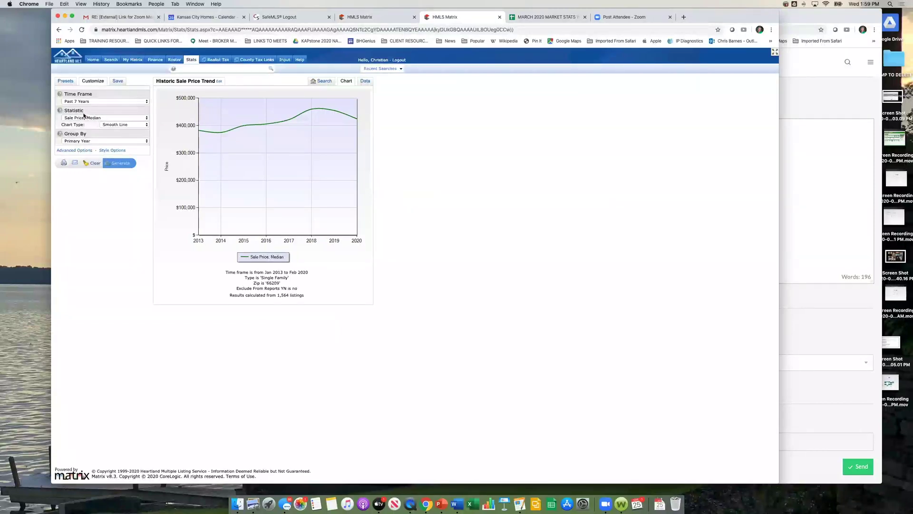
Step: Add Days on Market - Sold (Median) as secondary statistic, group by Month, and view the table
left_click(69, 150)
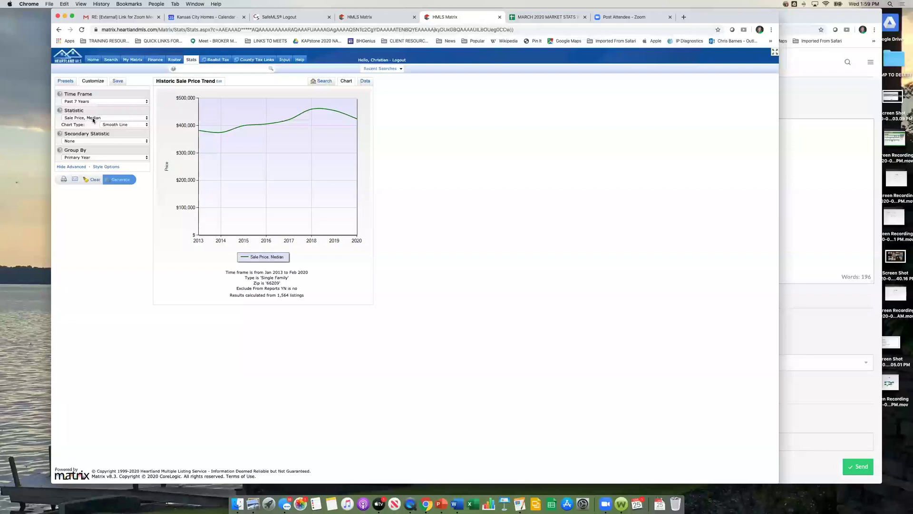
left_click(117, 141)
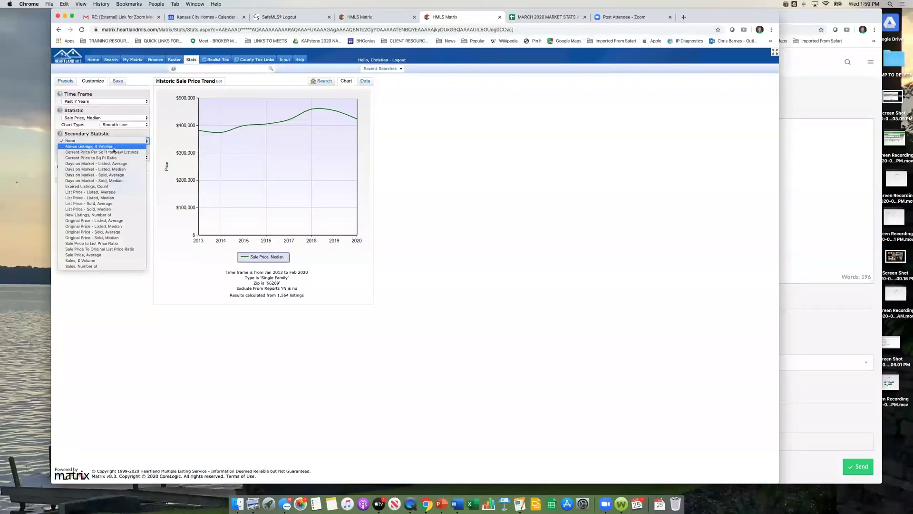
left_click(118, 180)
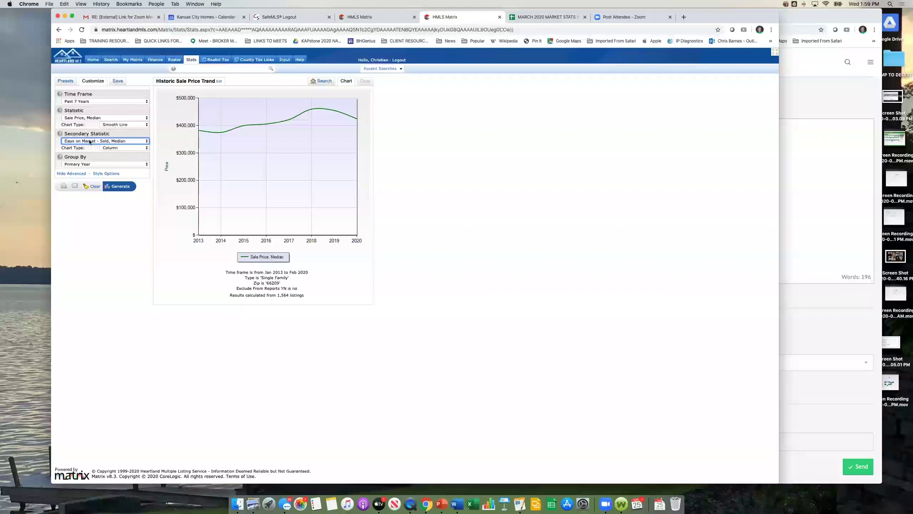
left_click(94, 164)
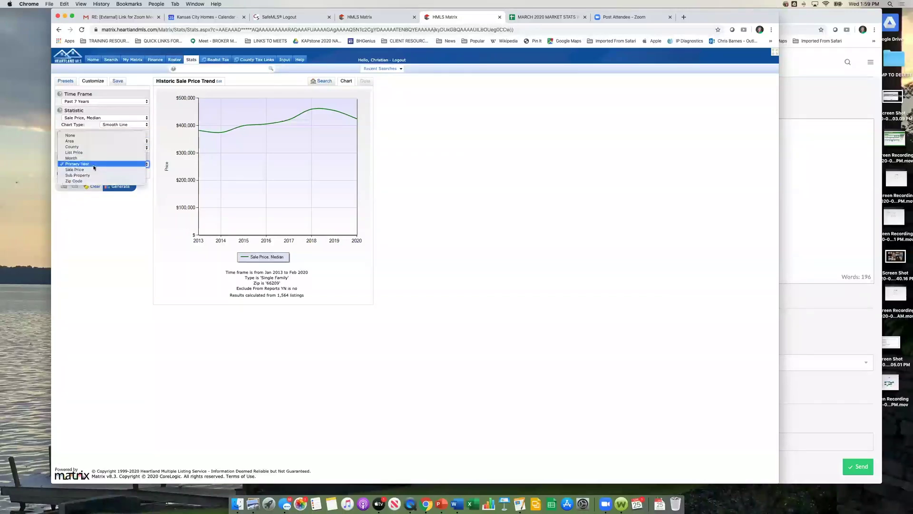
left_click(96, 158)
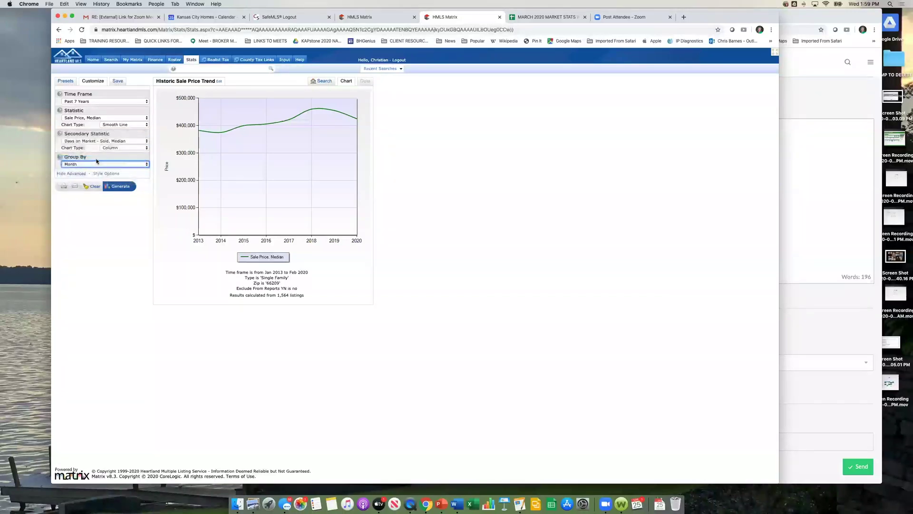
left_click(120, 187)
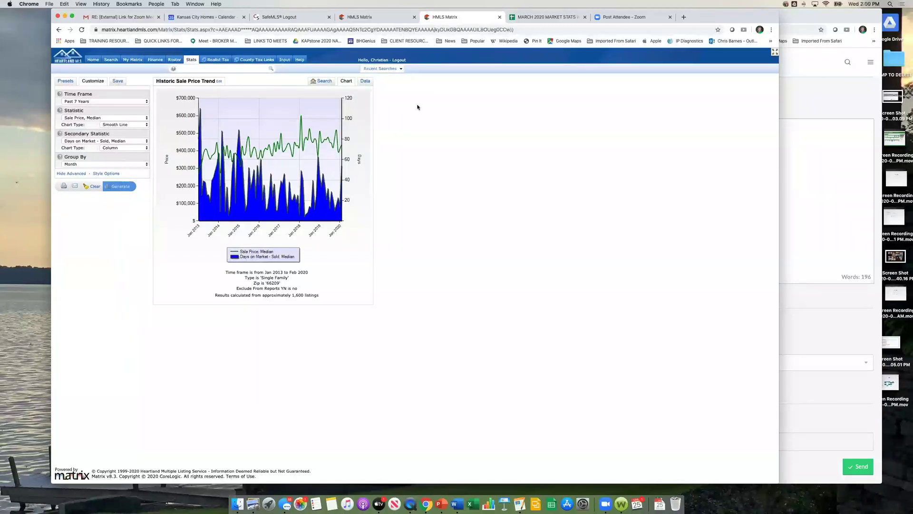
left_click(364, 82)
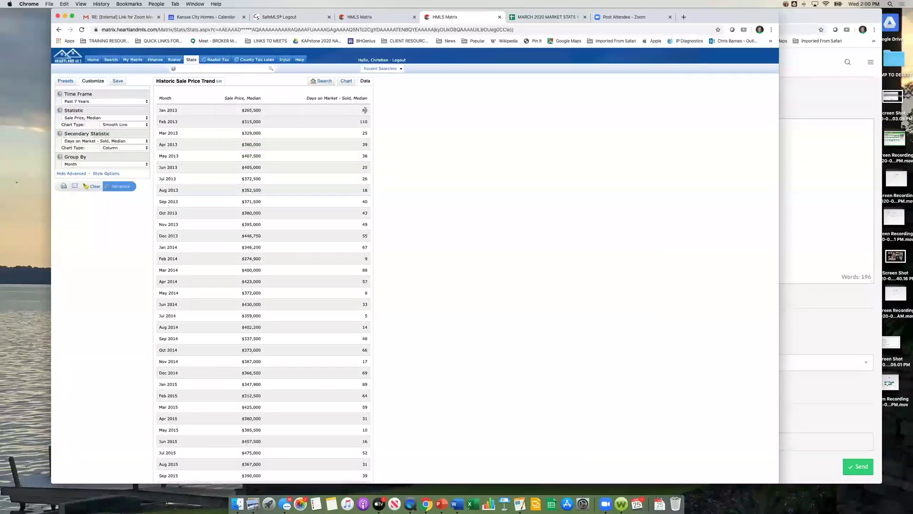
left_click(93, 100)
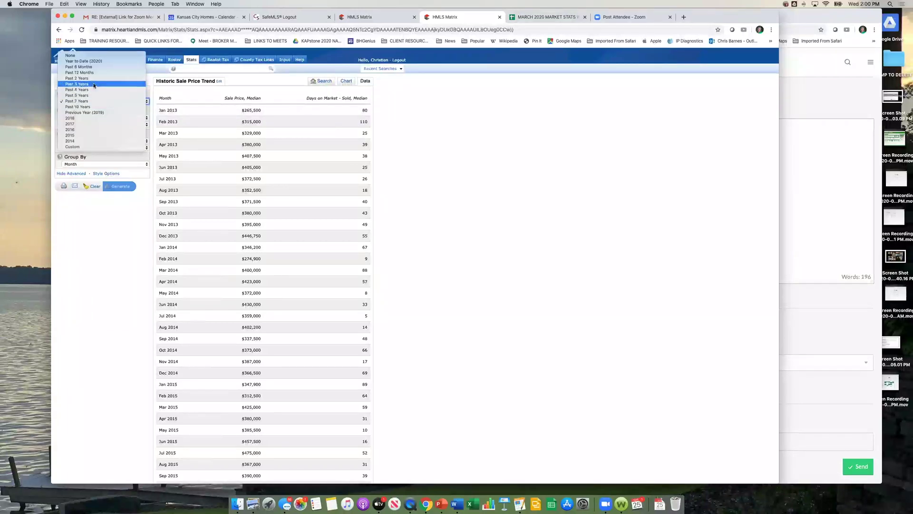
left_click(93, 84)
left_click(119, 186)
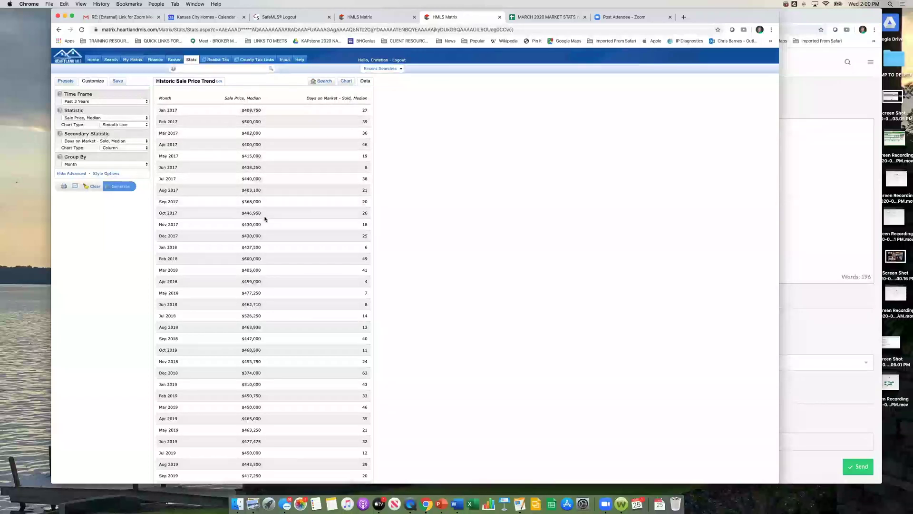
scroll(263, 216, "down", 3)
scroll(265, 219, "down", 1)
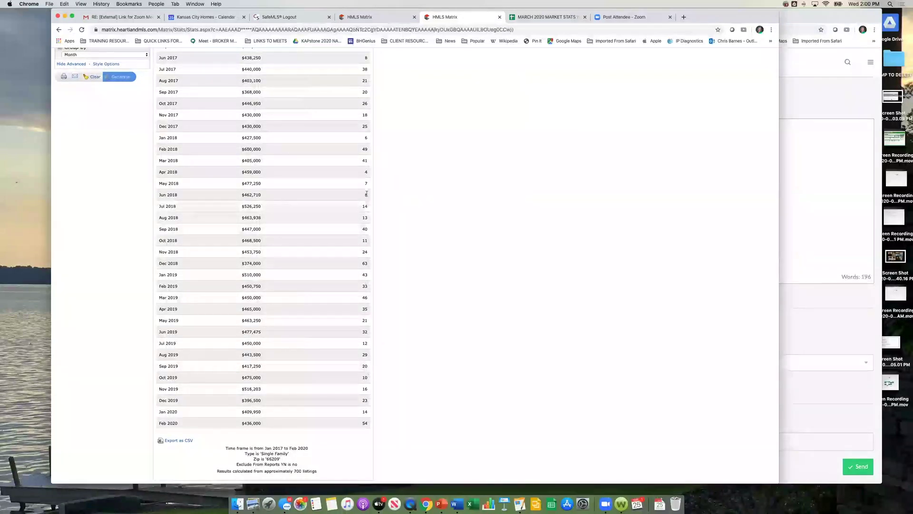
scroll(365, 193, "up", 3)
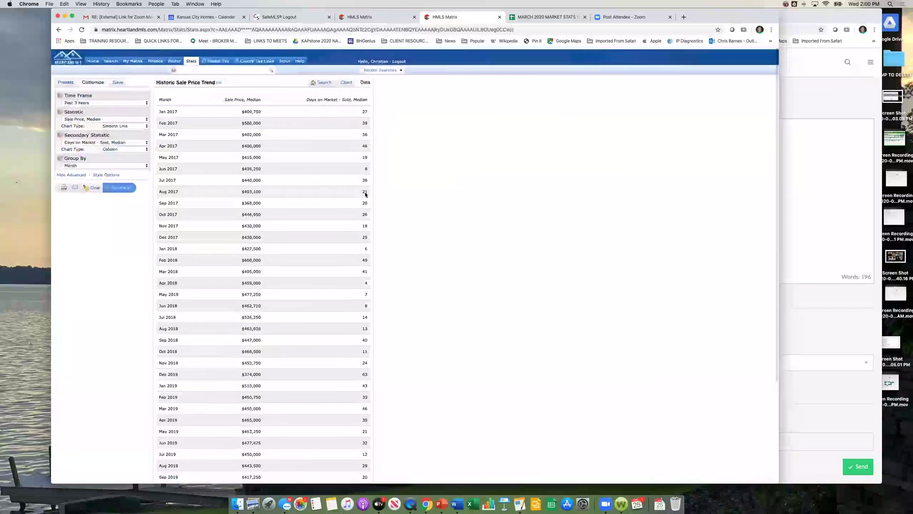
left_click(83, 102)
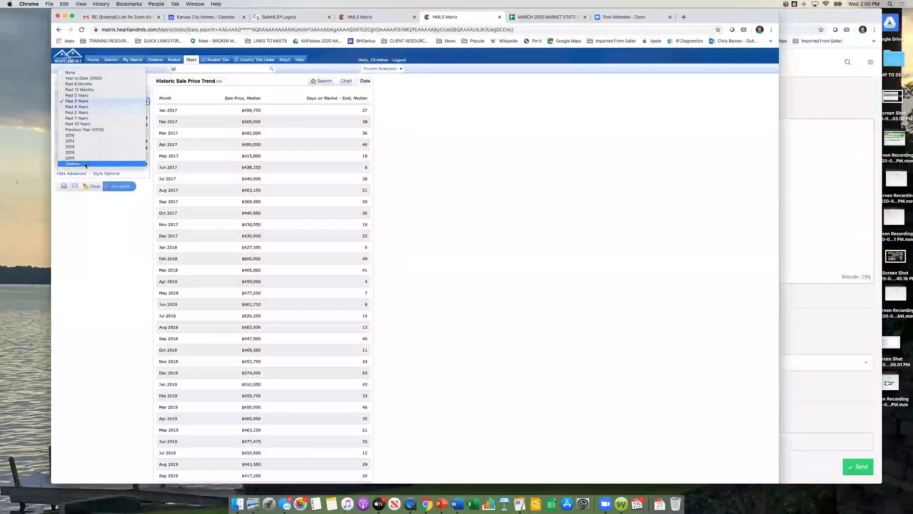
left_click(104, 221)
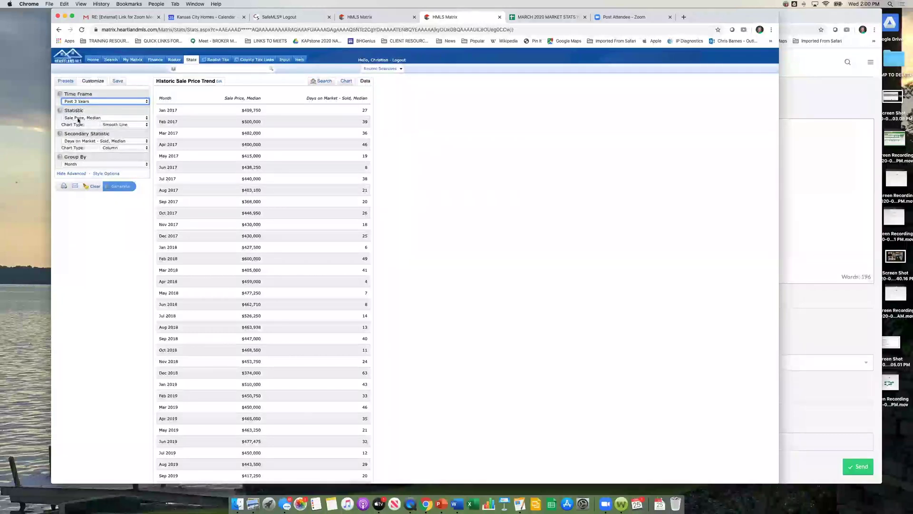
left_click(79, 119)
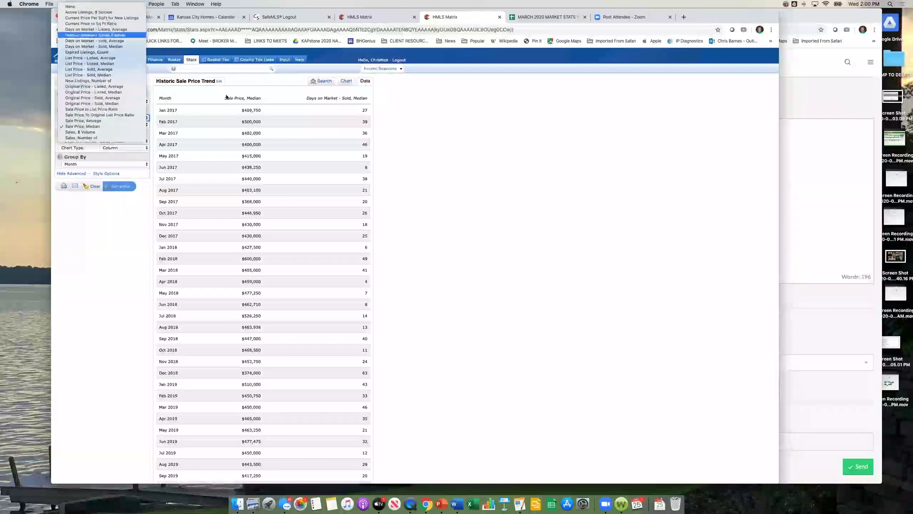
left_click(515, 175)
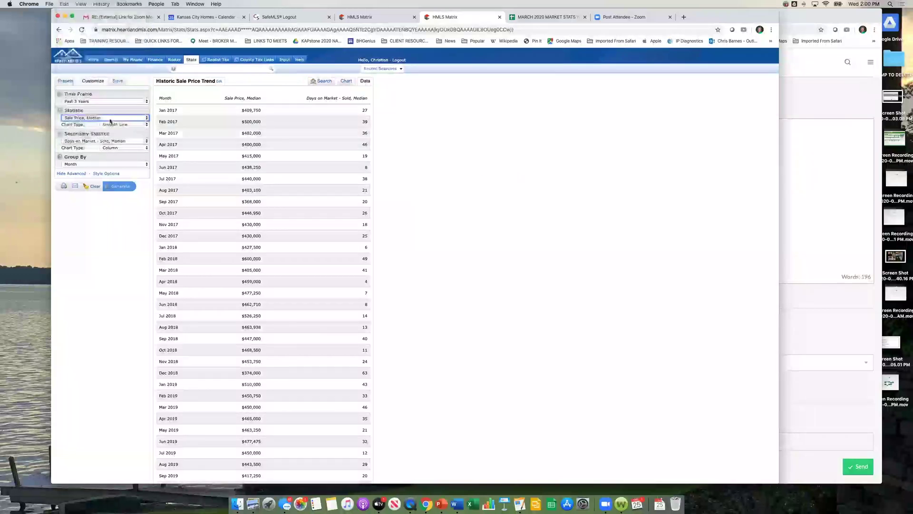
Step: Filter by the Leawood South subdivision and generate the price and days-on-market chart (98 listings)
left_click(324, 81)
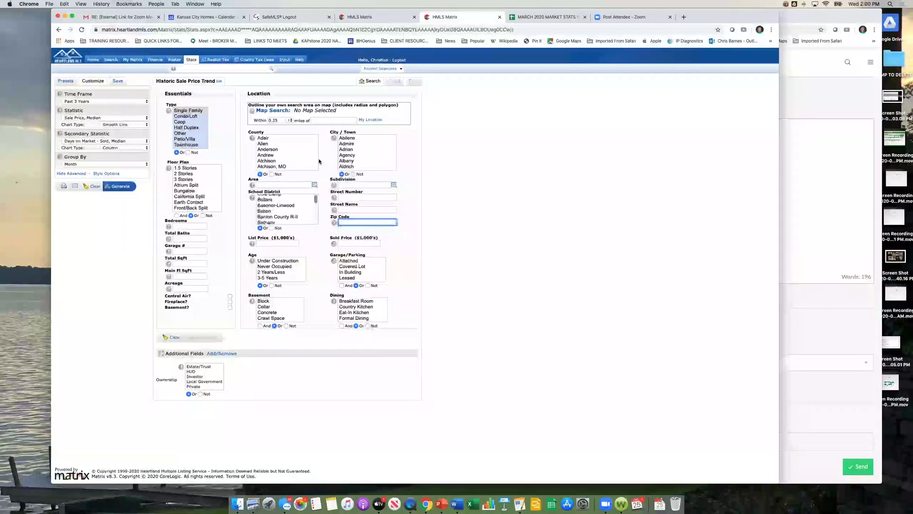
left_click(357, 183)
type("leawood h")
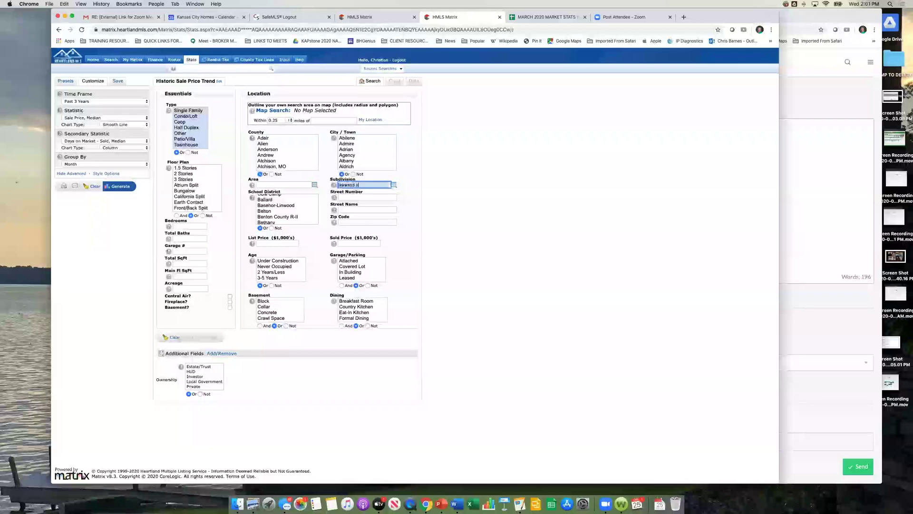
type("outh")
left_click(354, 192)
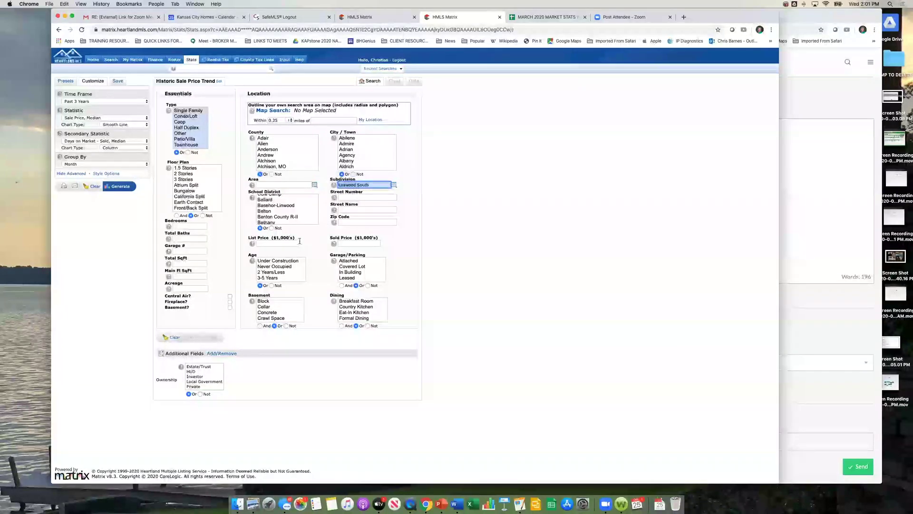
left_click(119, 185)
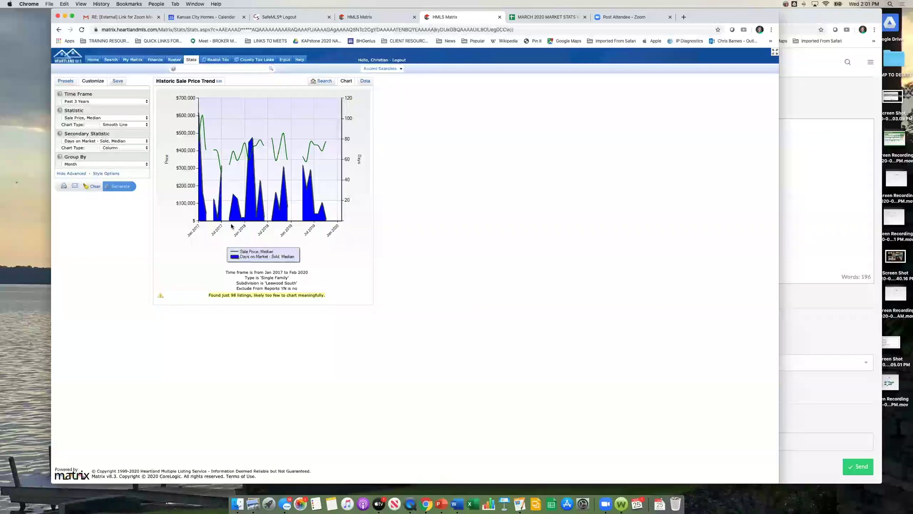
Step: Chart Leawood South number of sales over the past 2 years with no secondary statistic
left_click(79, 117)
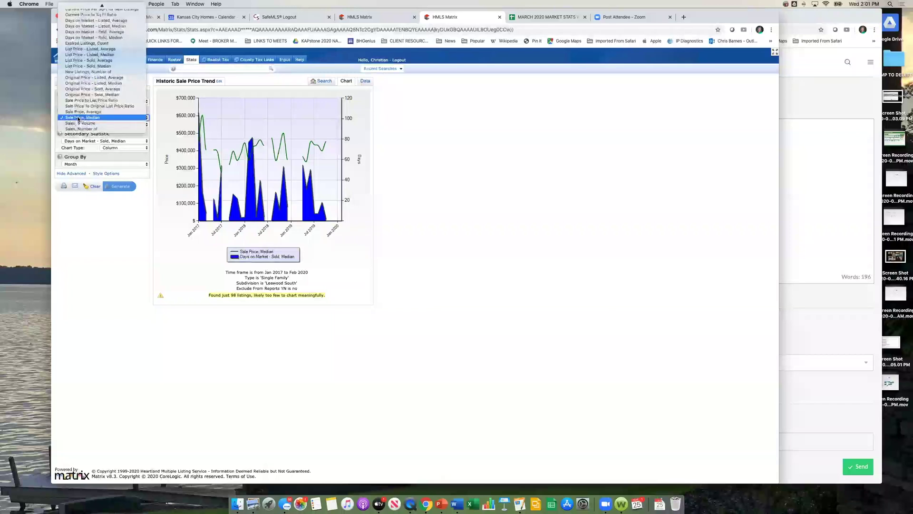
scroll(81, 117, "up", 2)
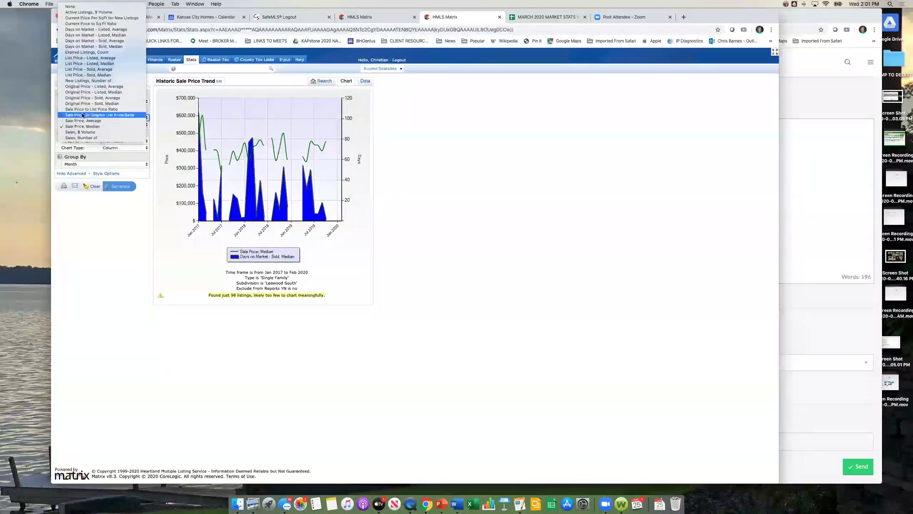
key("Down")
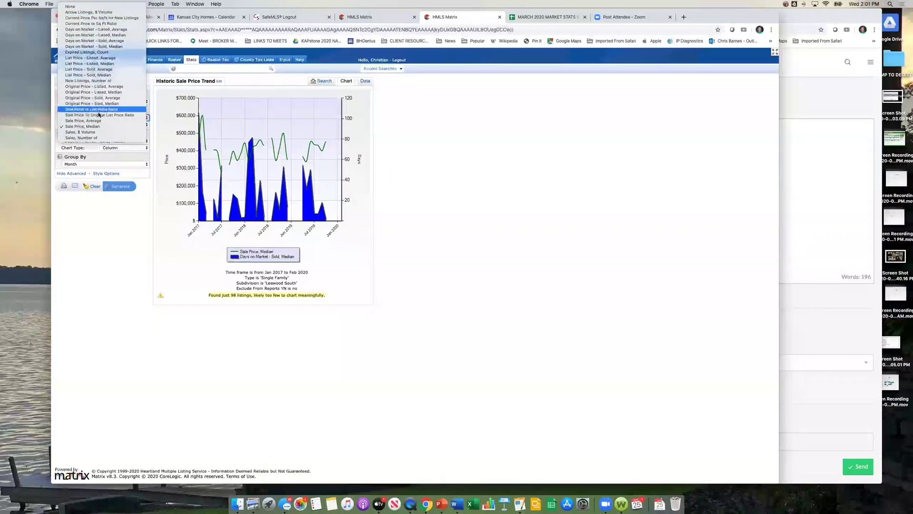
left_click(92, 138)
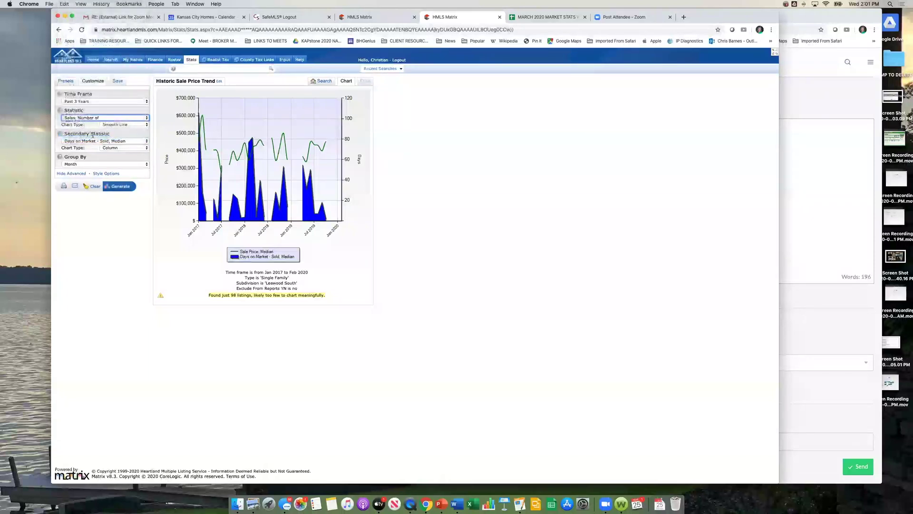
left_click(94, 101)
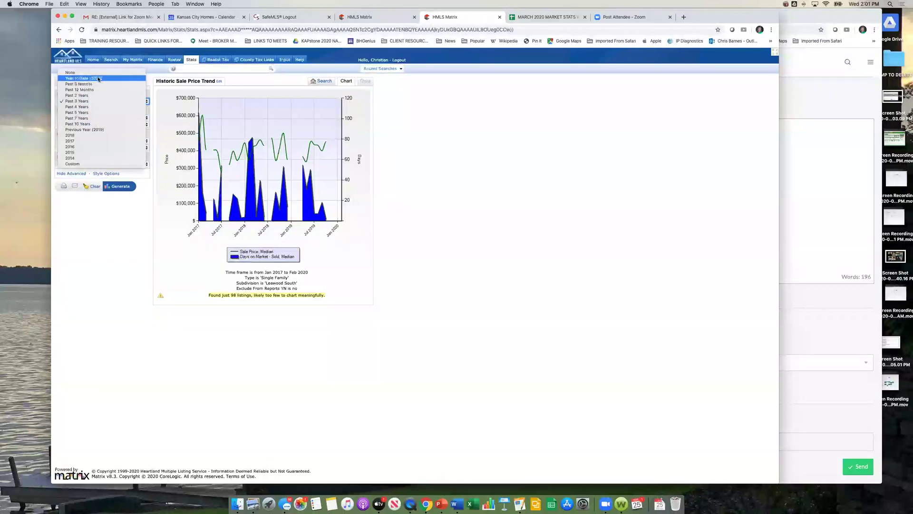
left_click(96, 99)
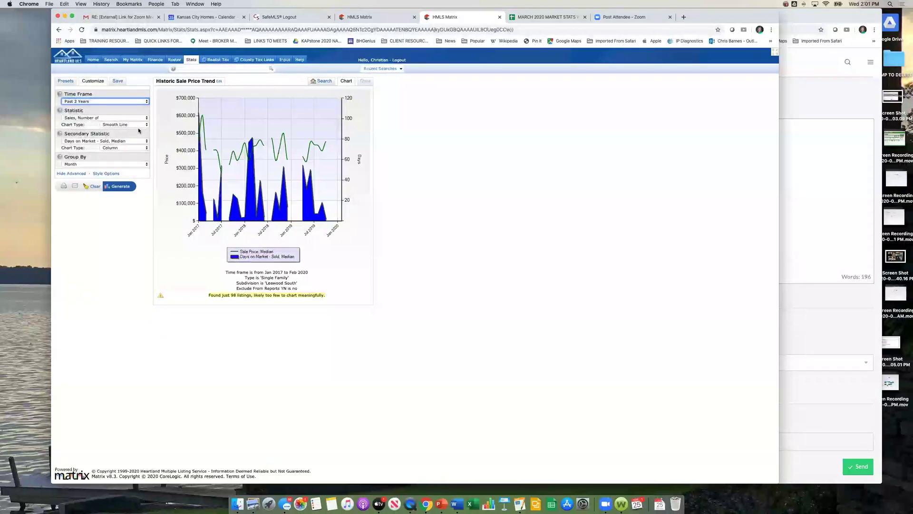
left_click(127, 143)
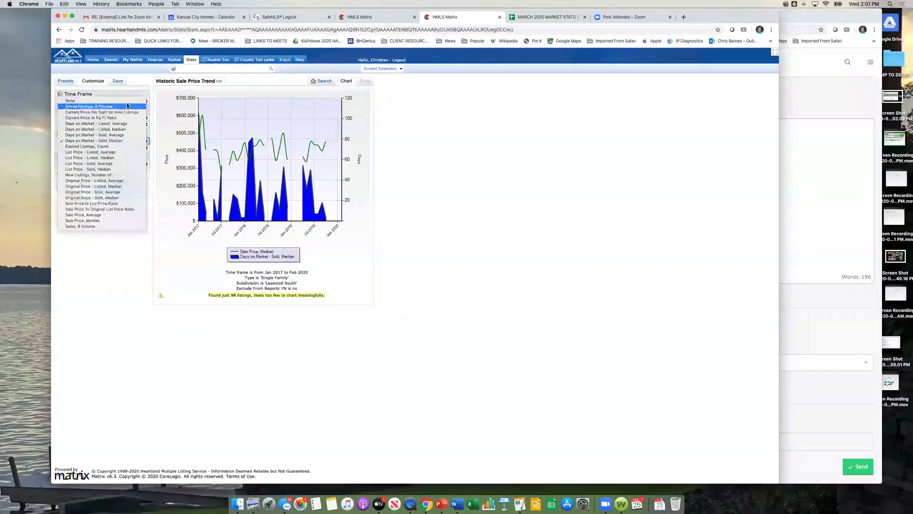
left_click(127, 101)
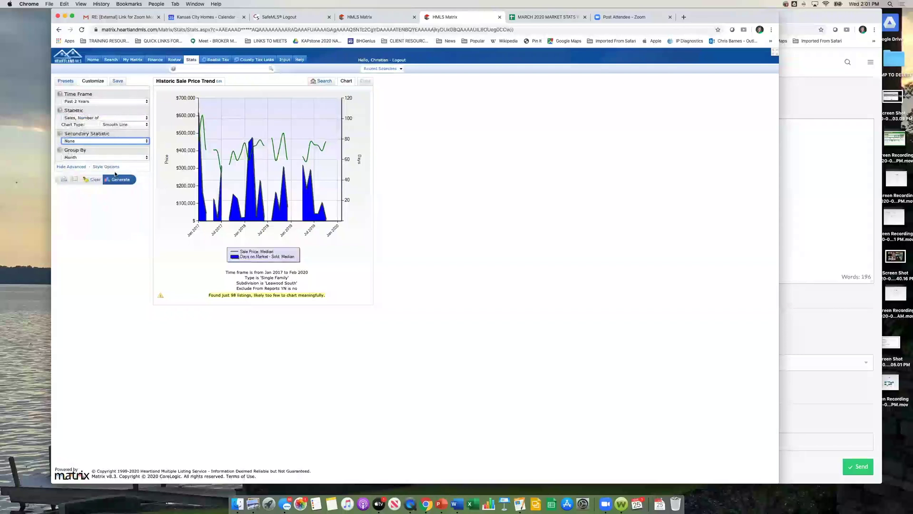
left_click(120, 180)
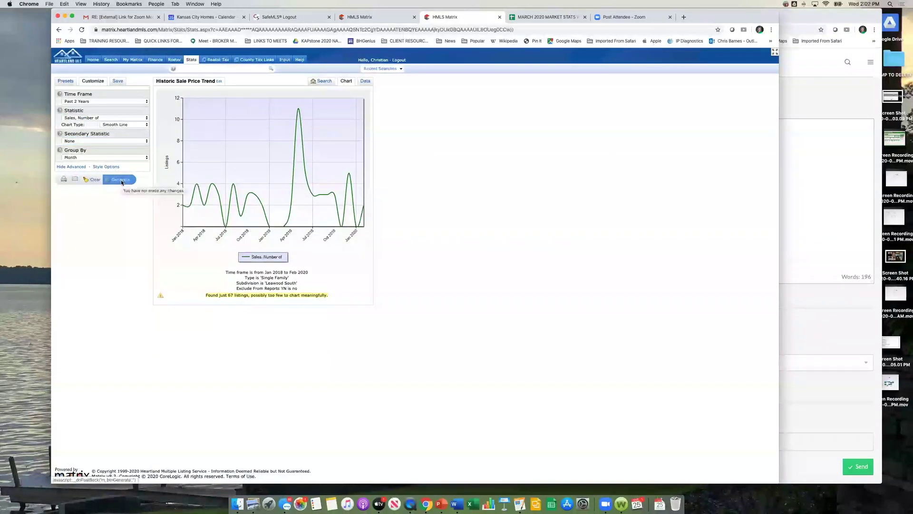
Step: View the monthly number-of-sales data table, then return to the search criteria
left_click(145, 141)
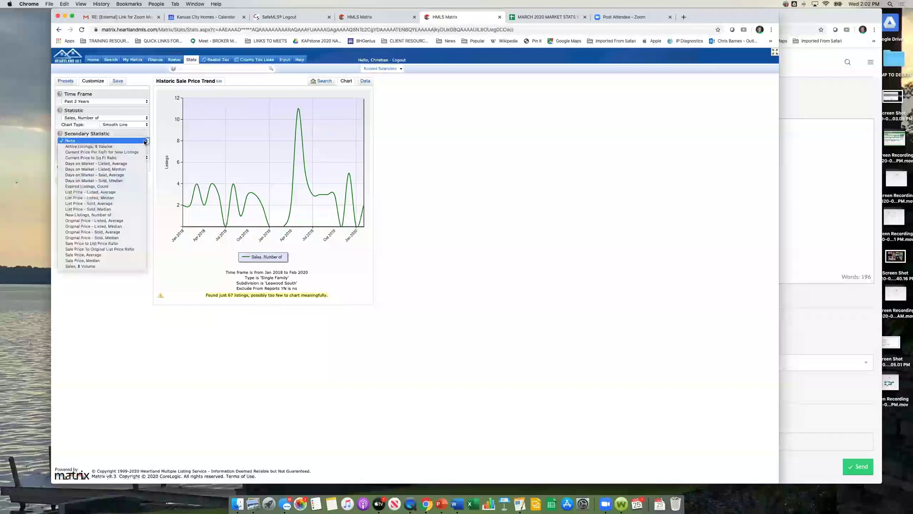
left_click(114, 115)
left_click(365, 81)
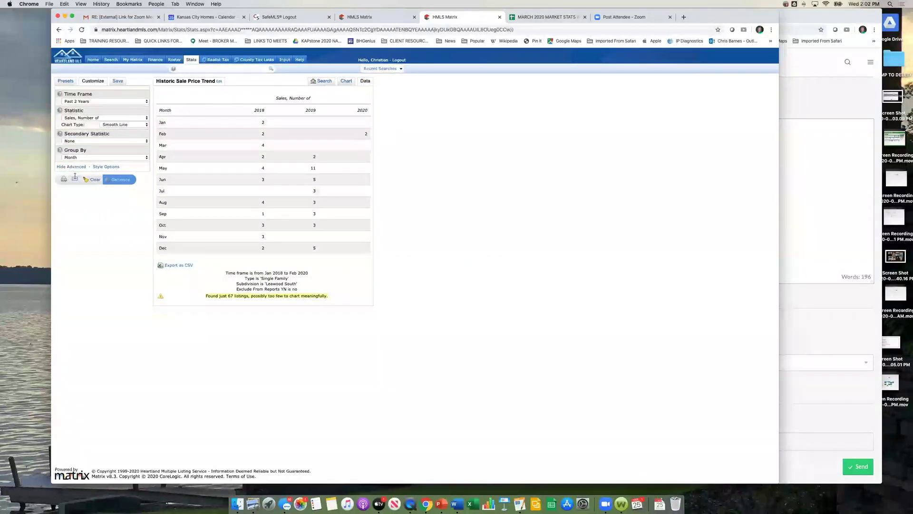
left_click(322, 81)
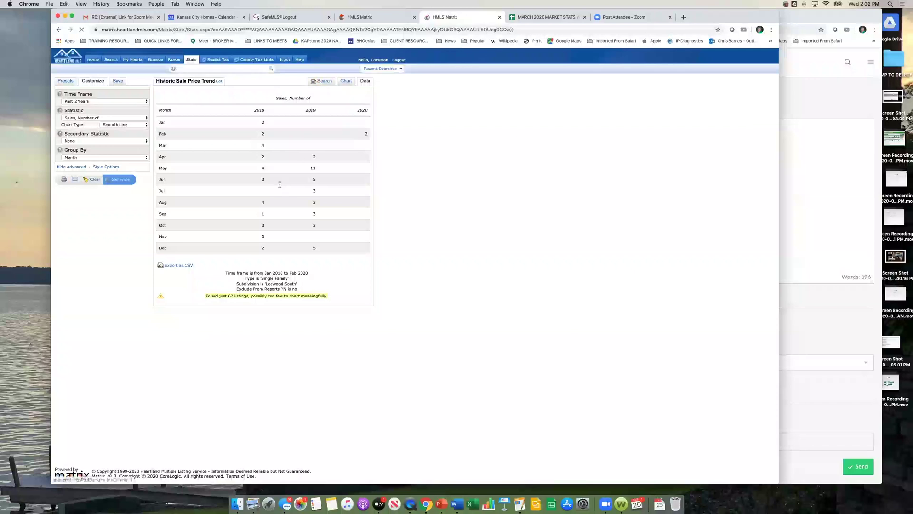
Step: Replace the Leawood South subdivision filter with zip code 66209 and view its monthly sales table
left_click_drag(368, 185, 310, 181)
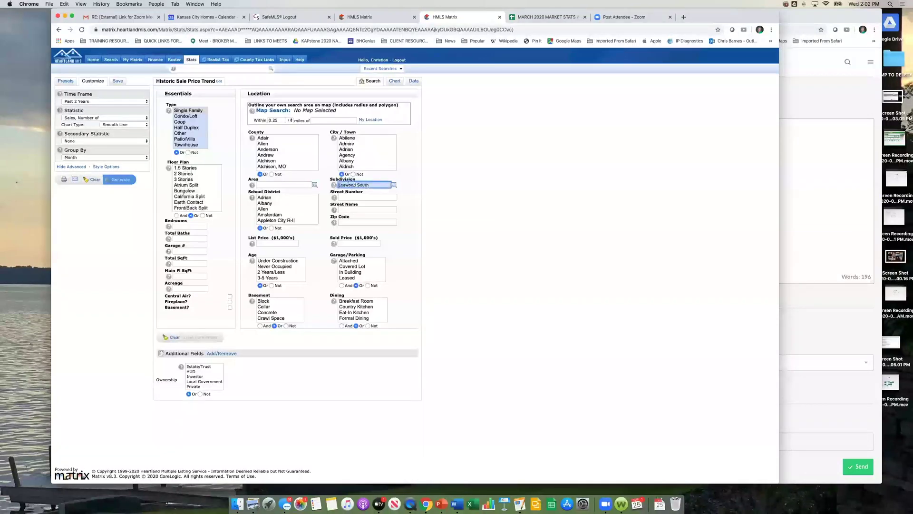
key("BackSpace")
key("Tab")
key("Tab")
key("Tab")
type("66")
type("211")
key("BackSpace")
key("BackSpace")
type("0")
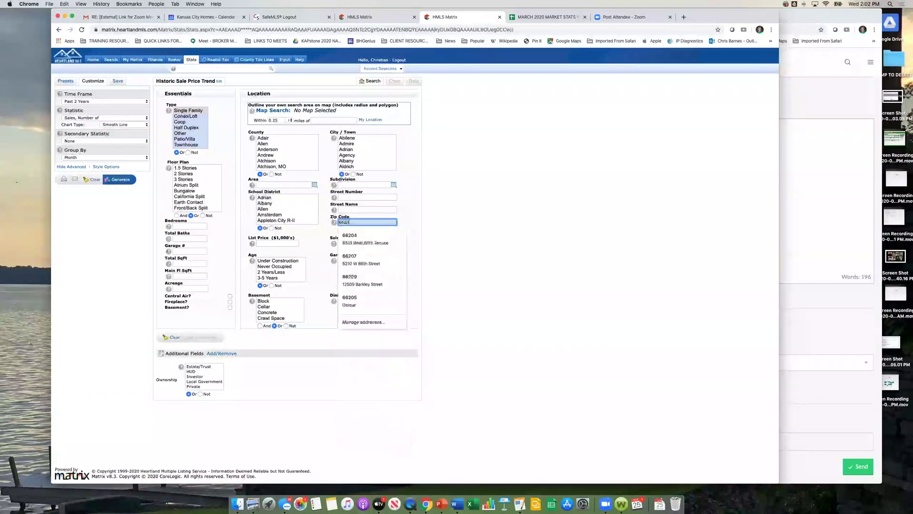
type("9")
left_click(127, 180)
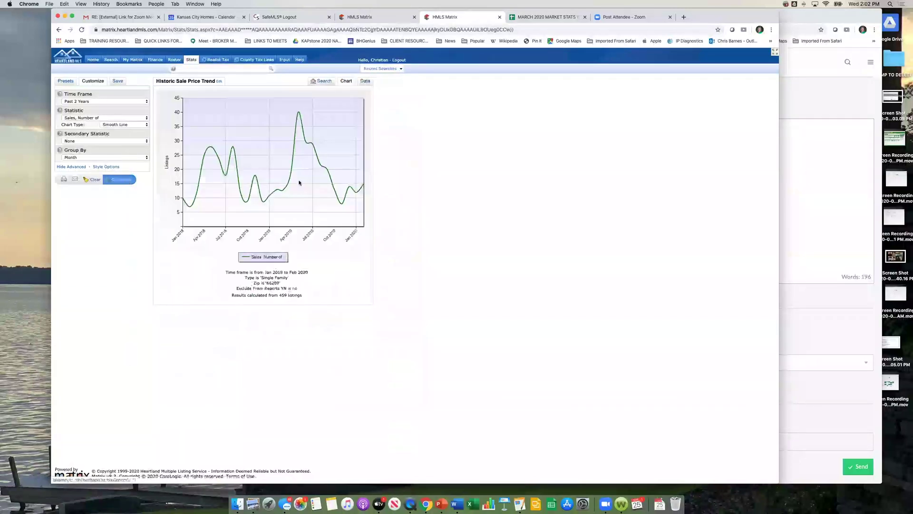
left_click(364, 81)
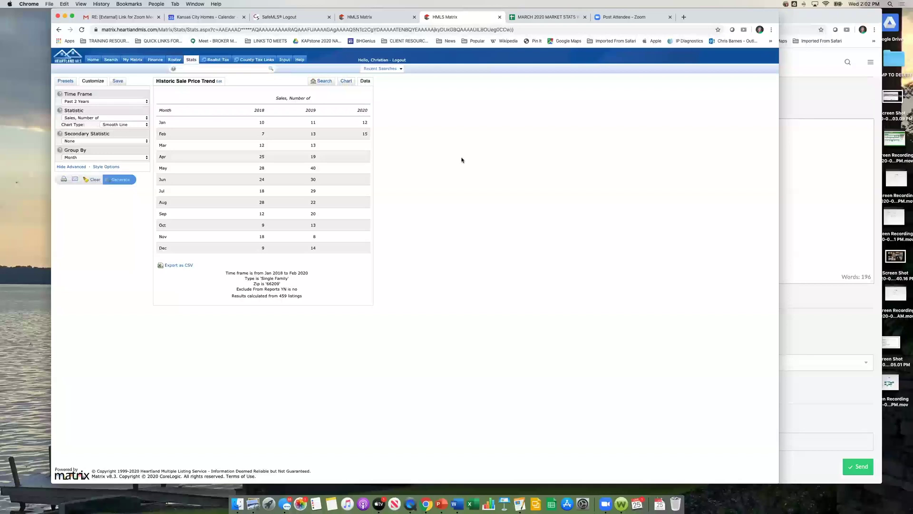
Step: Hide the advanced stats options and review the zip 66209 table, peaking at 40 sales in May 2019
left_click(84, 166)
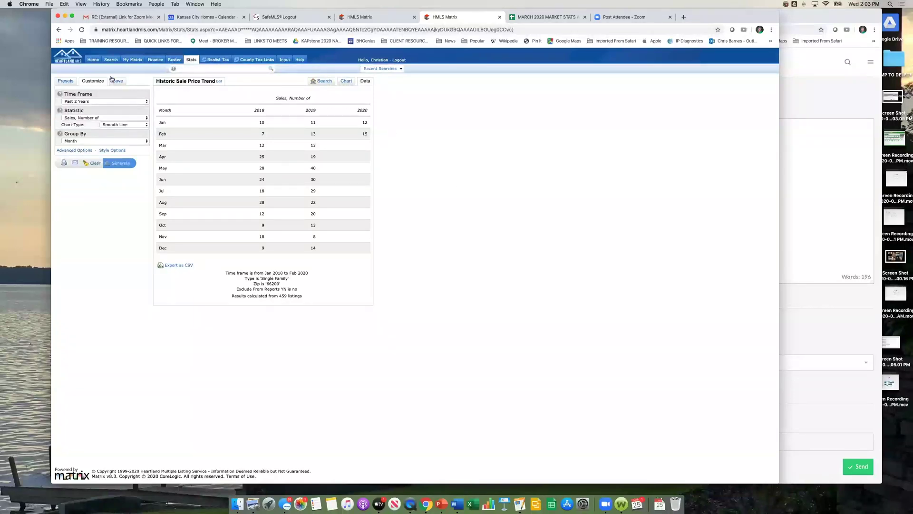
mouse_move(110, 60)
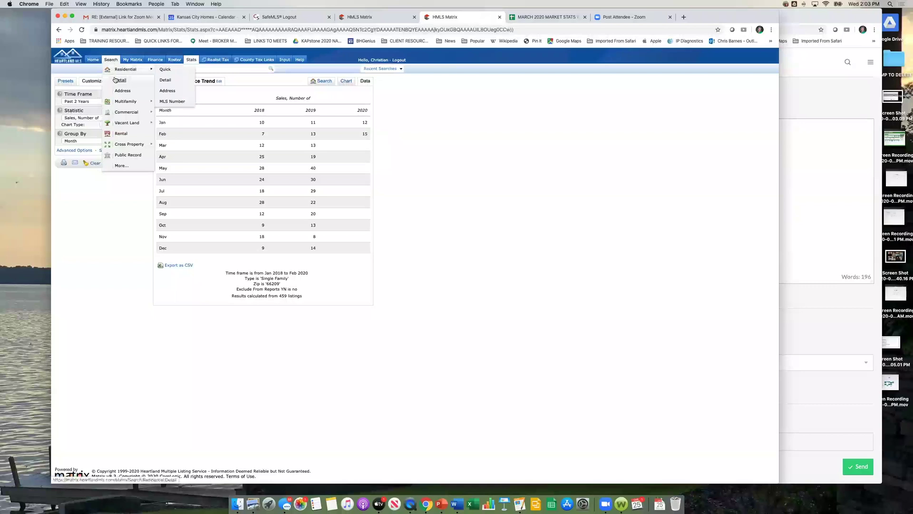
Step: Start a detailed residential search with statuses Active, Pending, Show For Backups and Sold
left_click(116, 80)
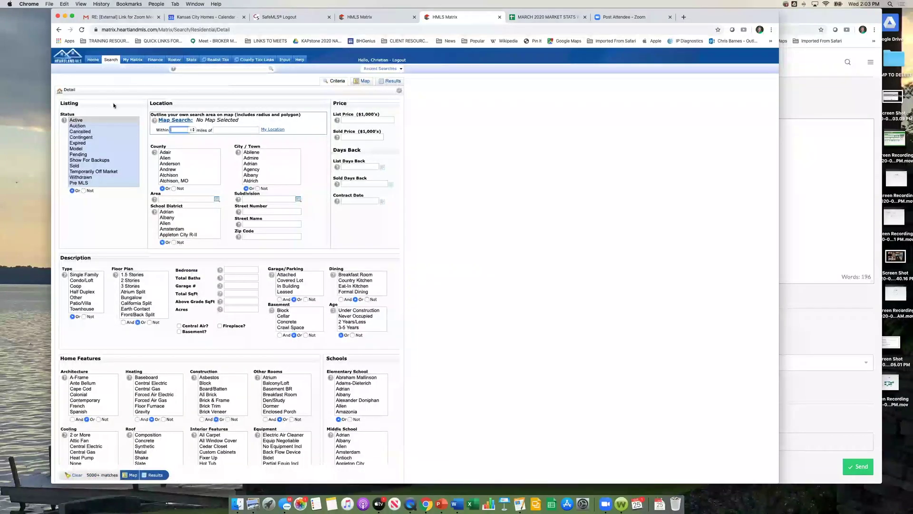
left_click(105, 120)
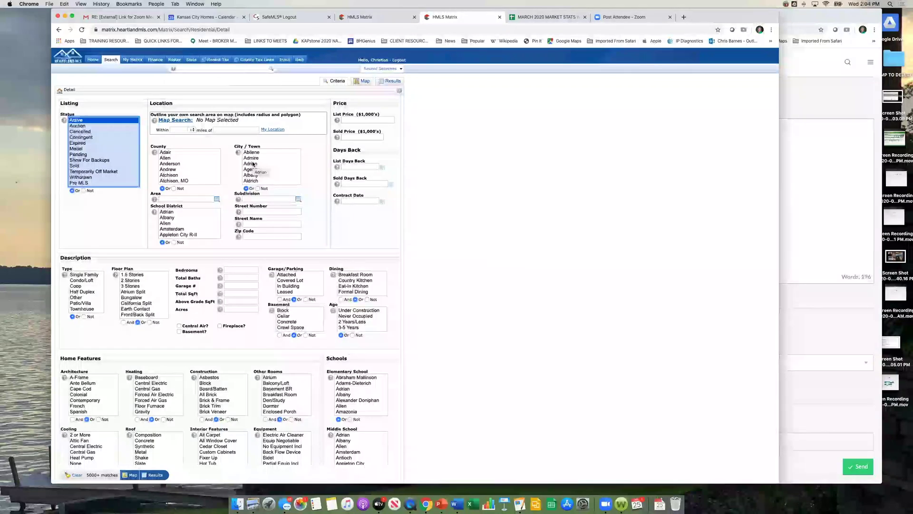
left_click(78, 154, "super")
left_click(84, 160, "super")
left_click(75, 165, "super")
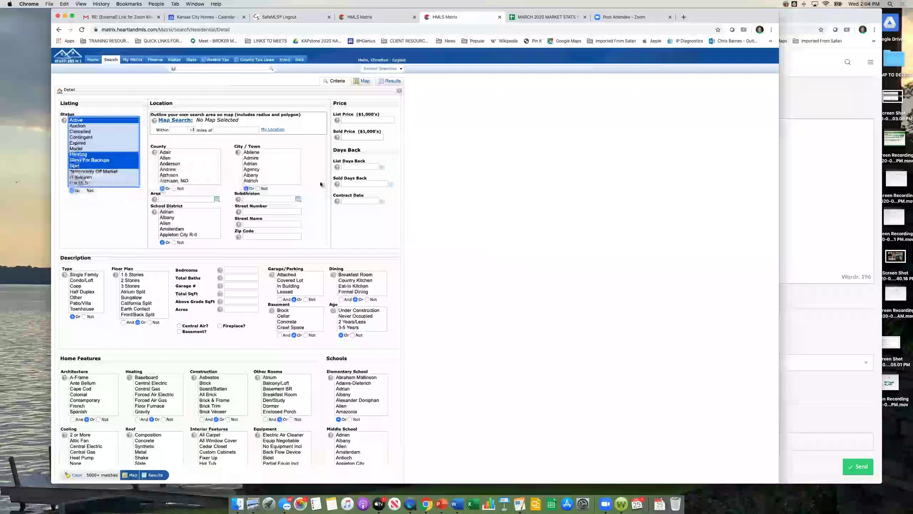
left_click(430, 236)
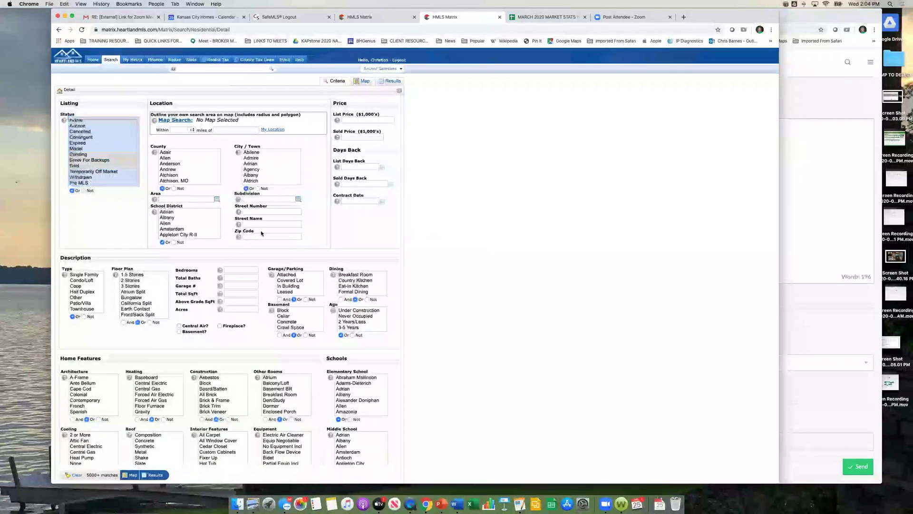
Step: Limit the search to Gardner with Sold Days Back set to 0-180
left_click(272, 175)
type("gardn")
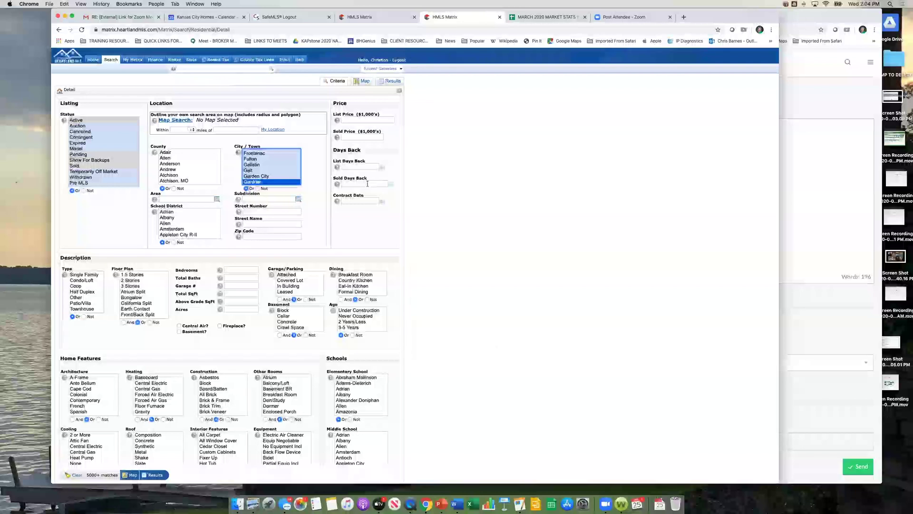
left_click(367, 184)
type("0-1")
left_click(526, 200)
left_click(356, 120)
left_click(527, 154)
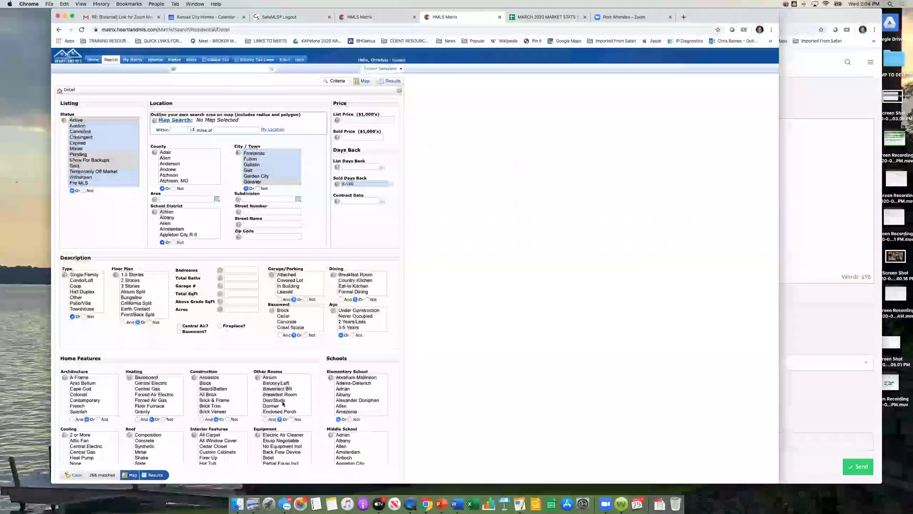
scroll(503, 336, "down", 1)
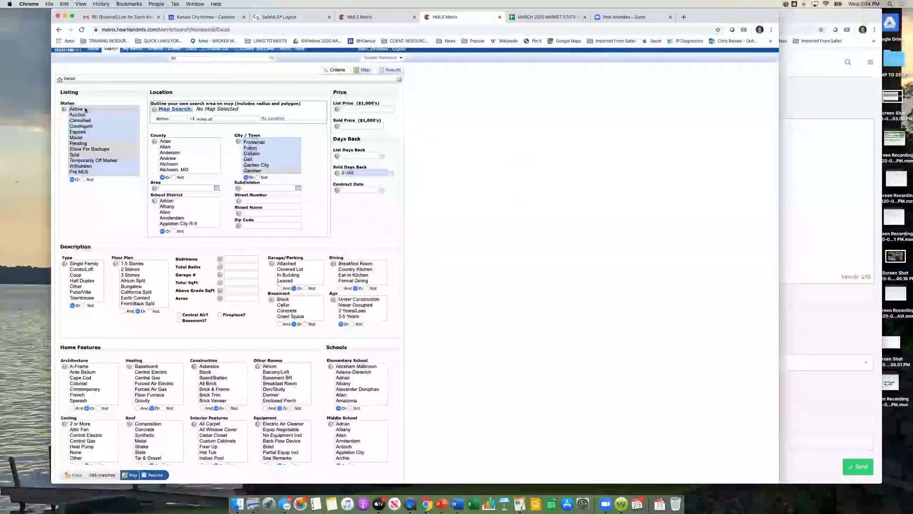
Step: Select and then deselect Elwood in the City/Town list so no town is chosen
left_click(359, 173)
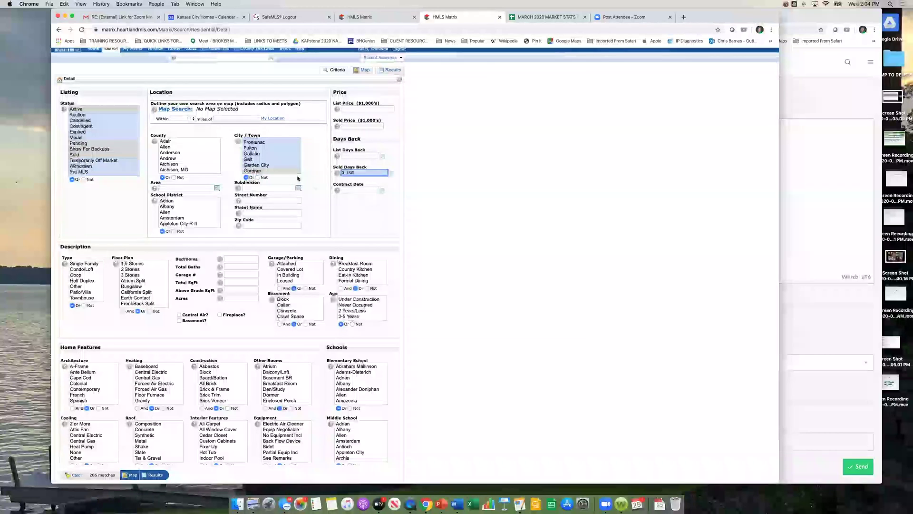
scroll(257, 164, "down", 1)
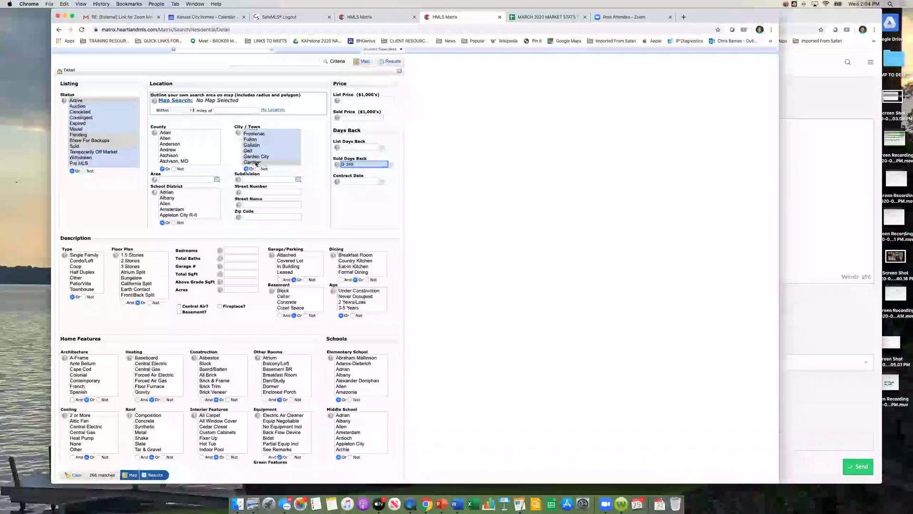
left_click(256, 162)
scroll(295, 143, "up", 3)
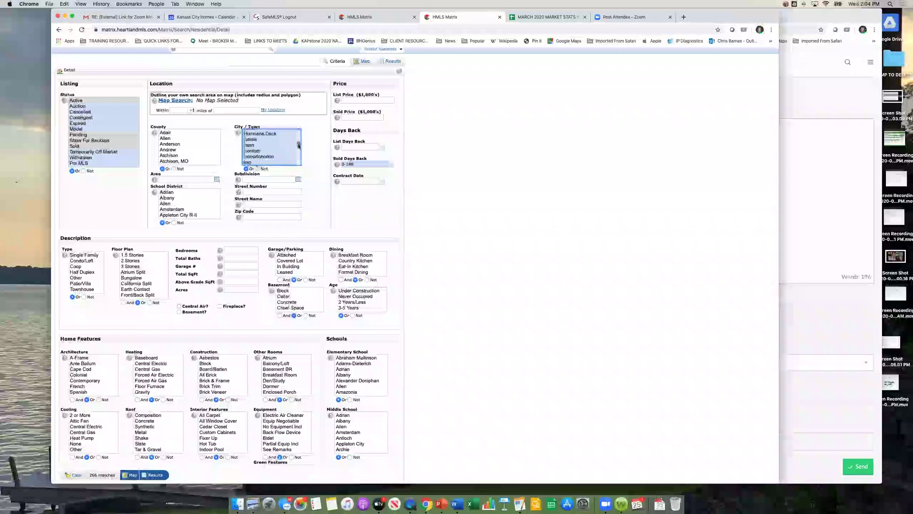
scroll(298, 143, "up", 3)
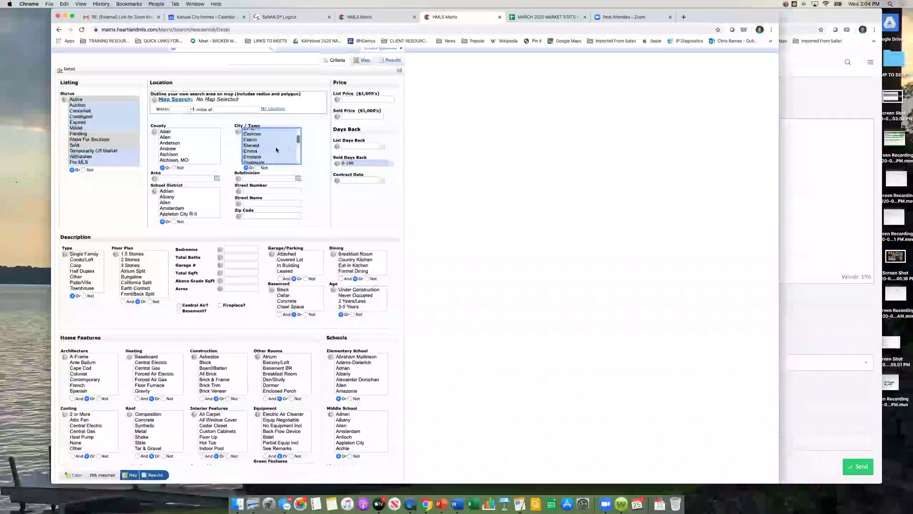
scroll(275, 179, "down", 3)
left_click(266, 113)
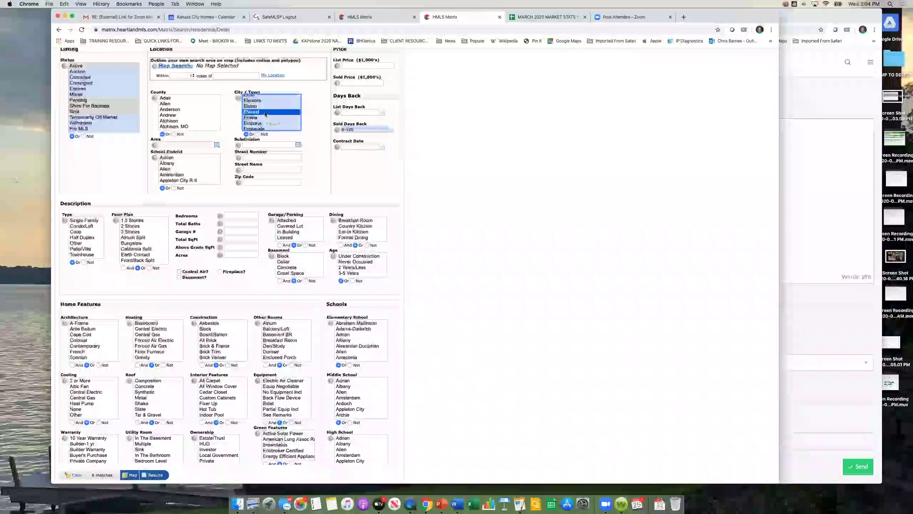
right_click(263, 113)
left_click(260, 113)
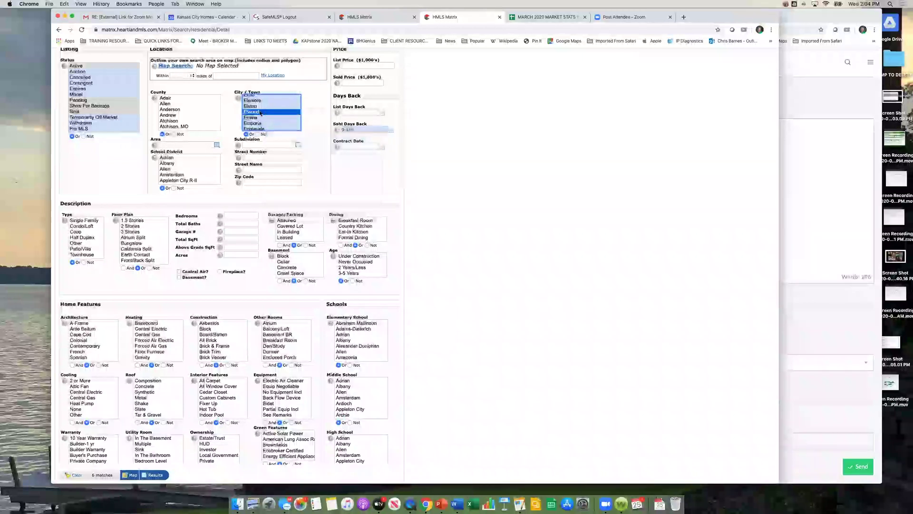
left_click(260, 114, "super")
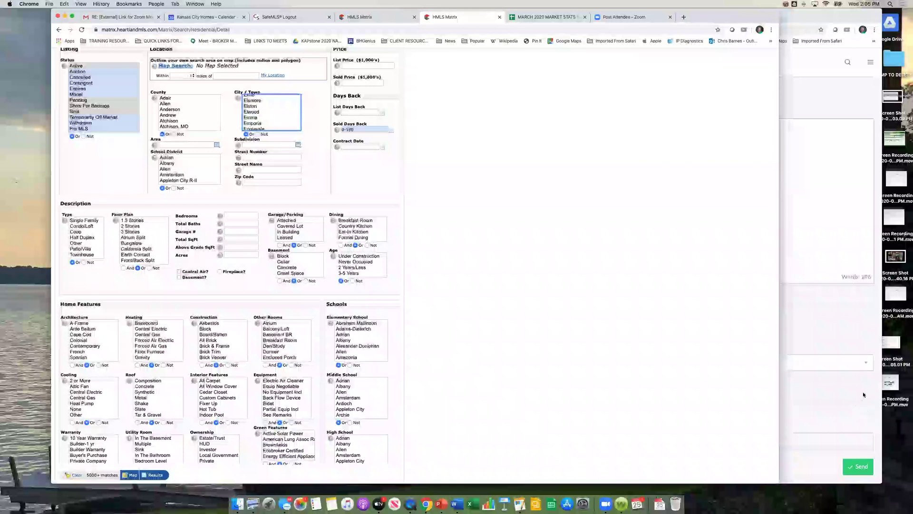
scroll(468, 205, "up", 1)
scroll(468, 205, "up", 1)
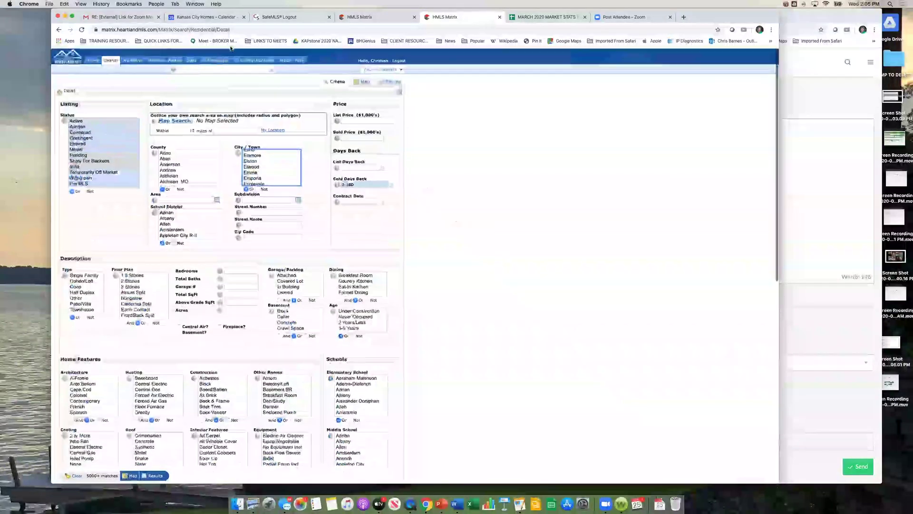
Step: Customize residential stats for Past 12 Months with Days on Market - Sold, Median
left_click(200, 69)
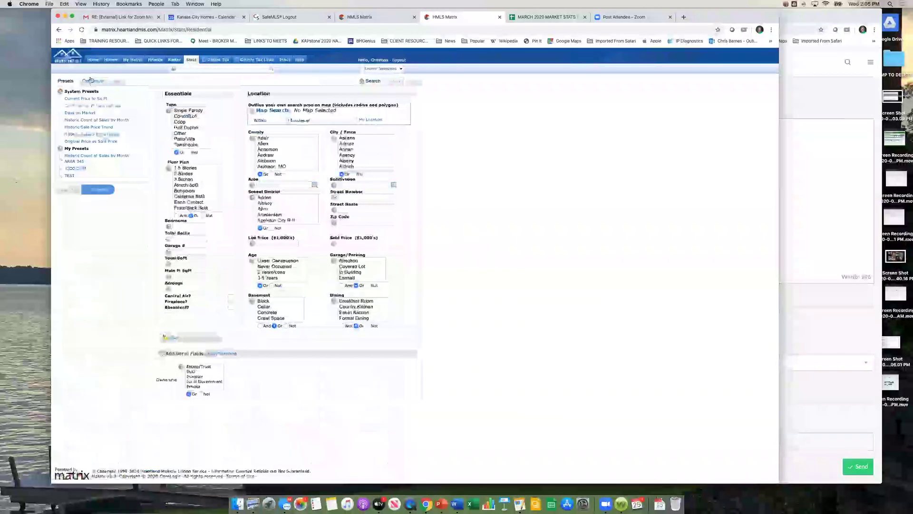
left_click(93, 81)
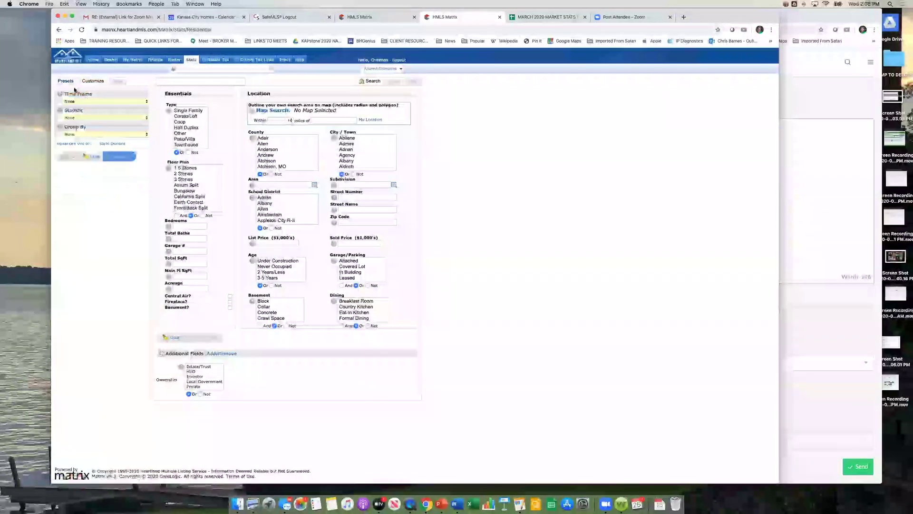
left_click(92, 81)
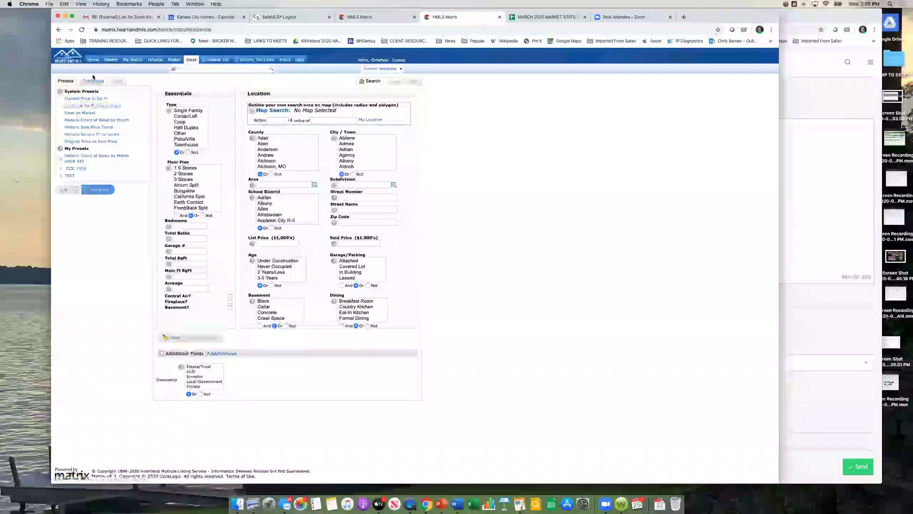
left_click(92, 101)
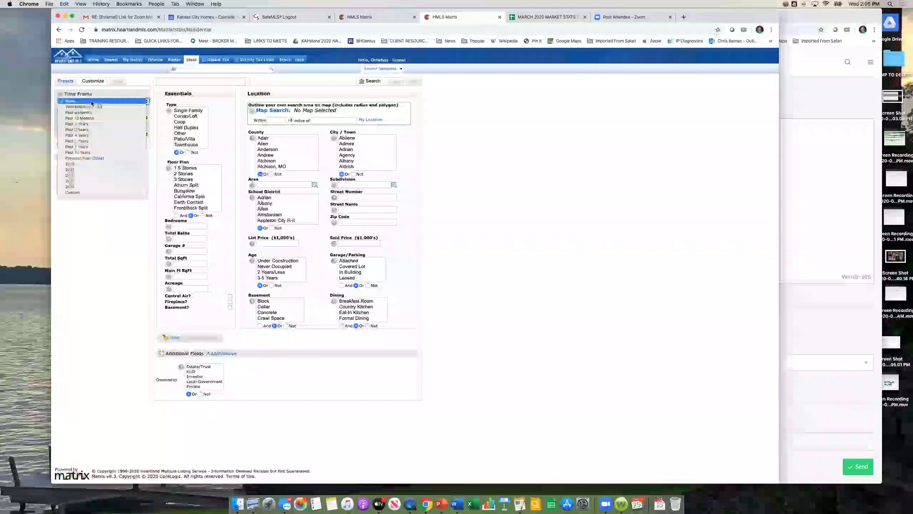
left_click(94, 119)
left_click(94, 118)
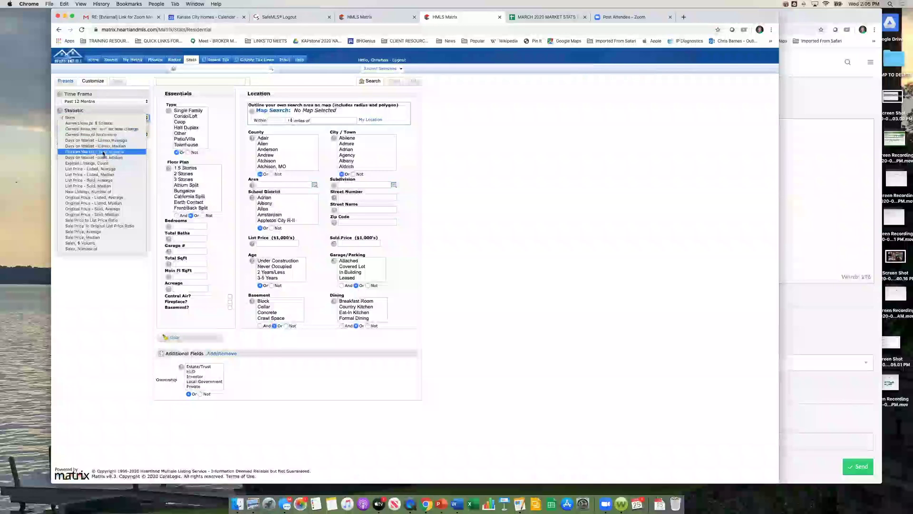
left_click(103, 157)
Step: Set the secondary statistic to Sale Price, Median under advanced options
left_click(74, 143)
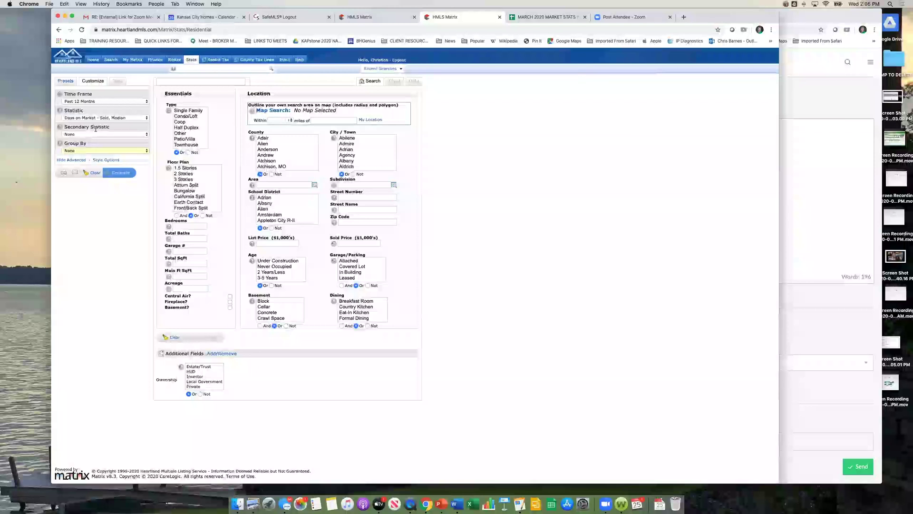
left_click(146, 135)
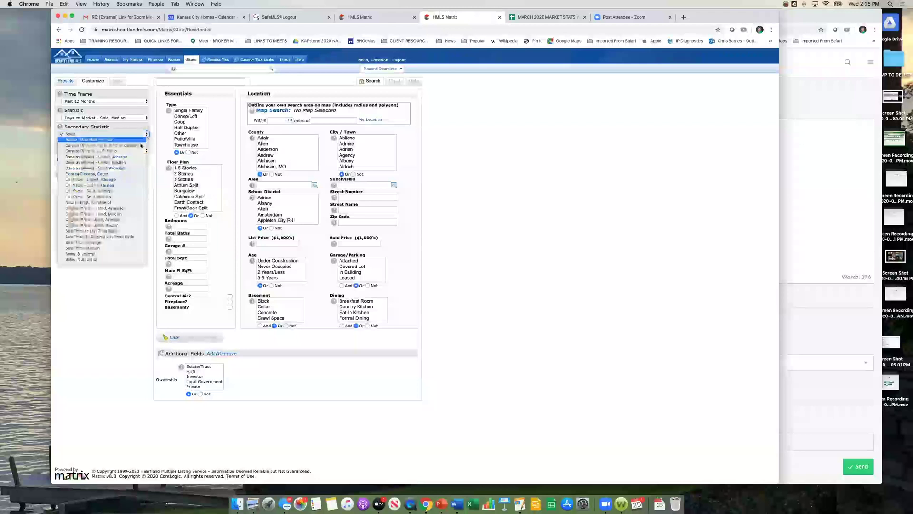
left_click(114, 248)
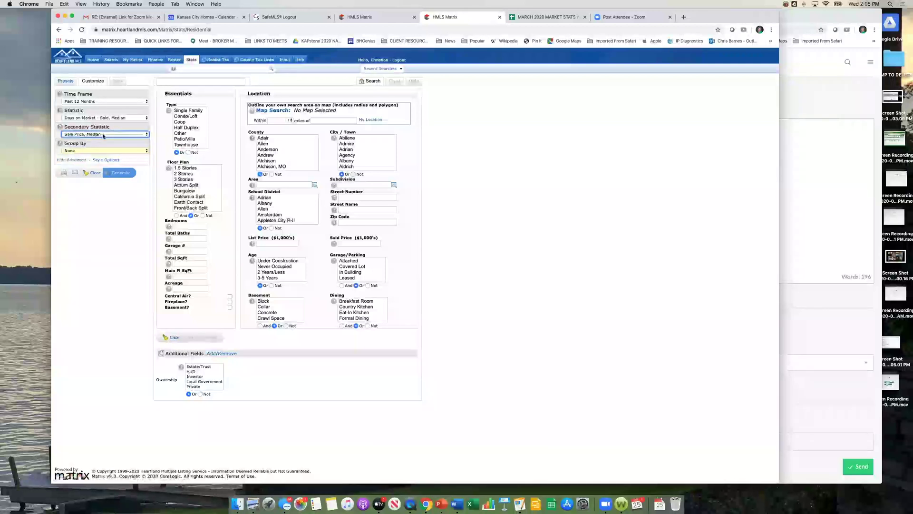
left_click(146, 134)
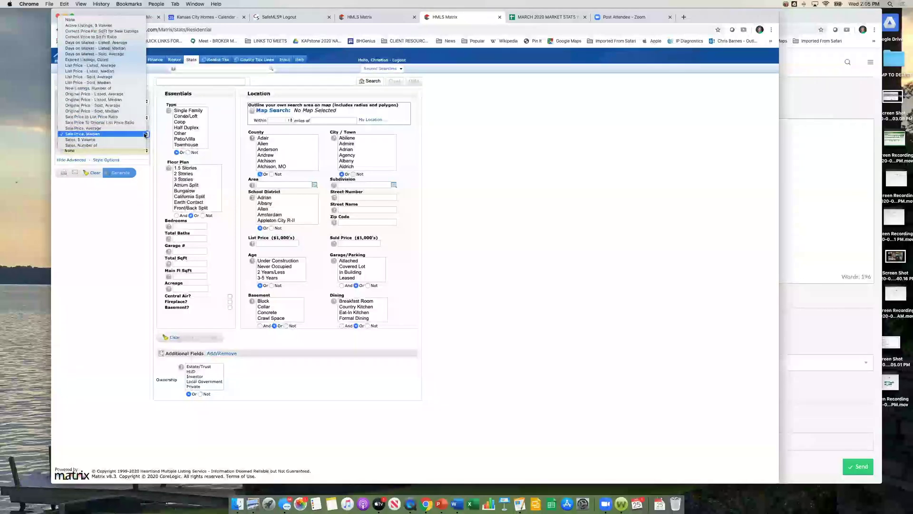
left_click(112, 135)
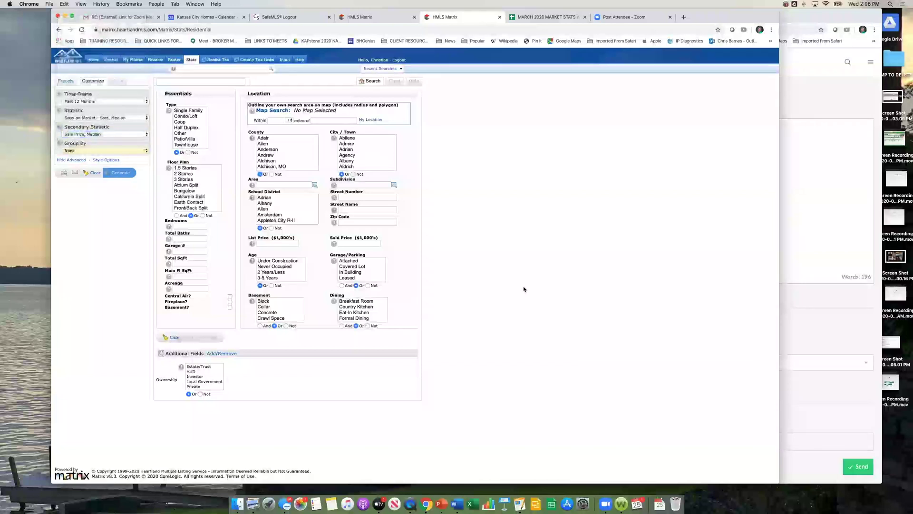